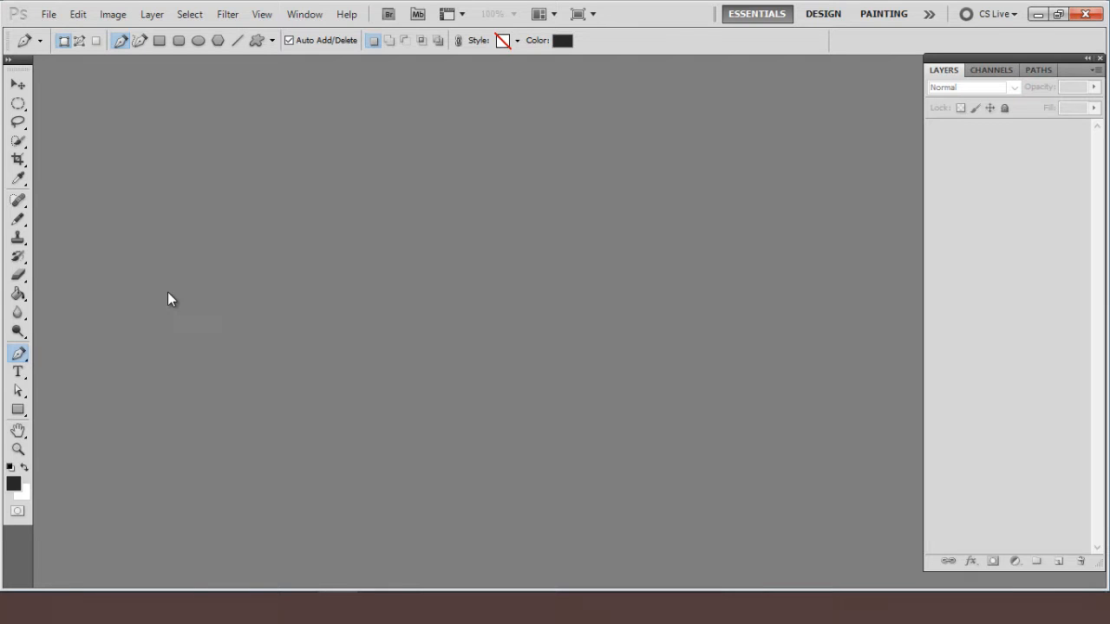
- Create a new A4 International Paper document at 300 pixels/inch in 8-bit RGB Color with a white background
key("ctrl+n")
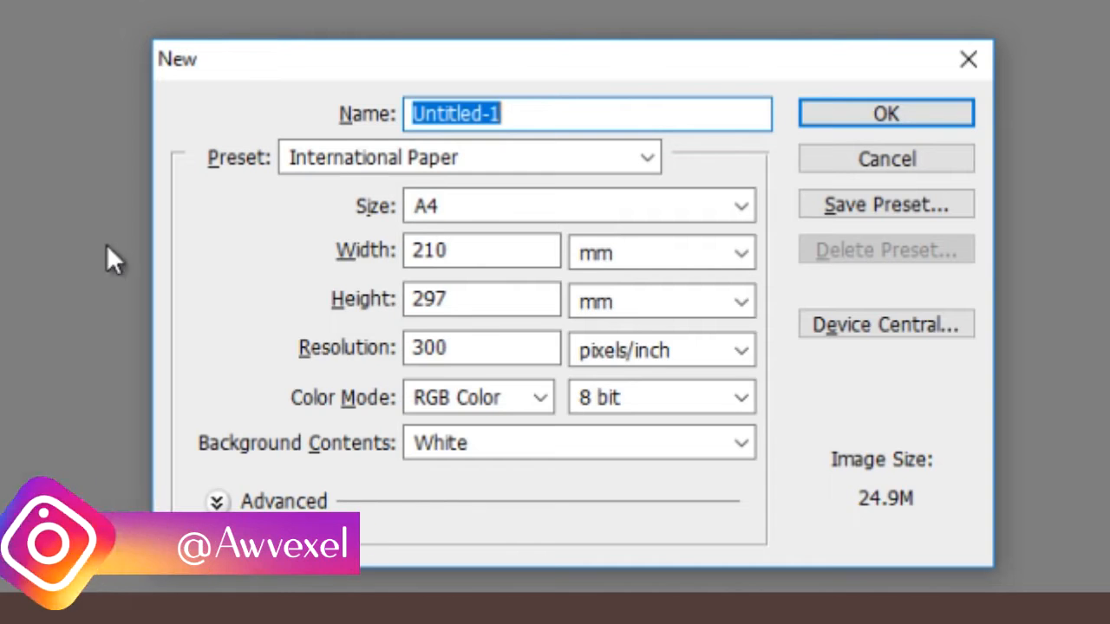
left_click(849, 115)
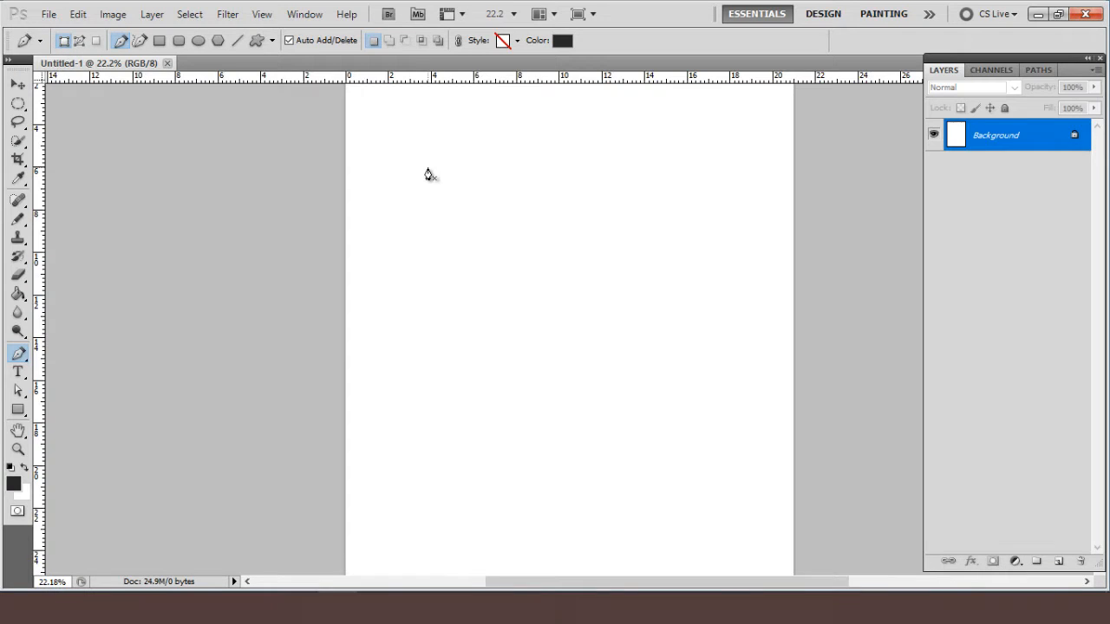
- Draw a closed leaf-like shape with the Pen tool, using a corner start anchor near the page's left edge and one smooth anchor
scroll(427, 170, "up", 2)
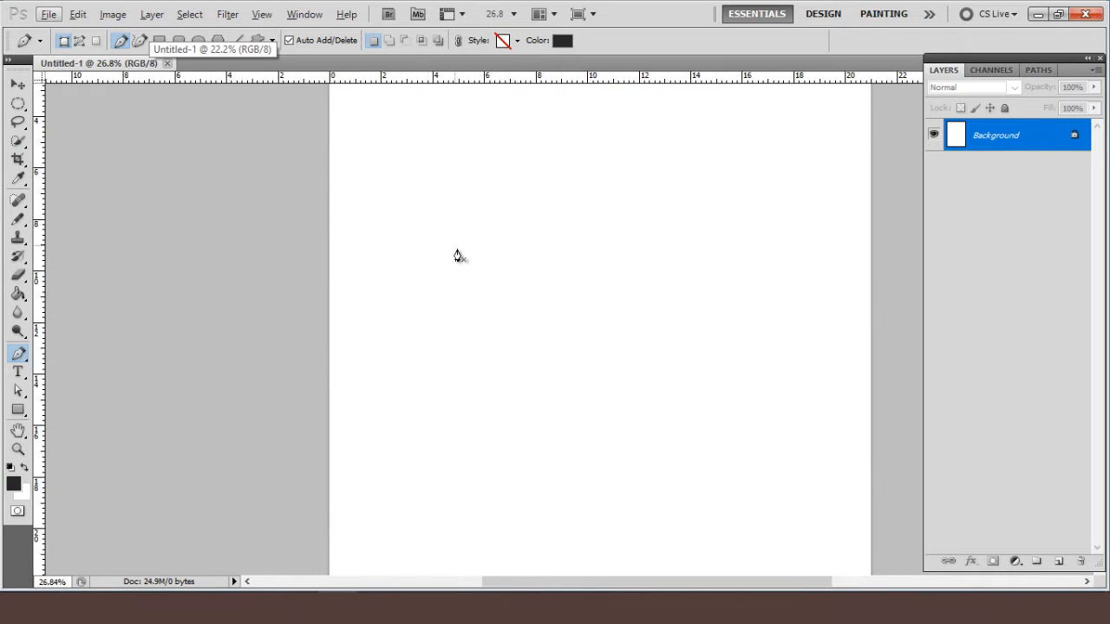
scroll(457, 254, "down", 1)
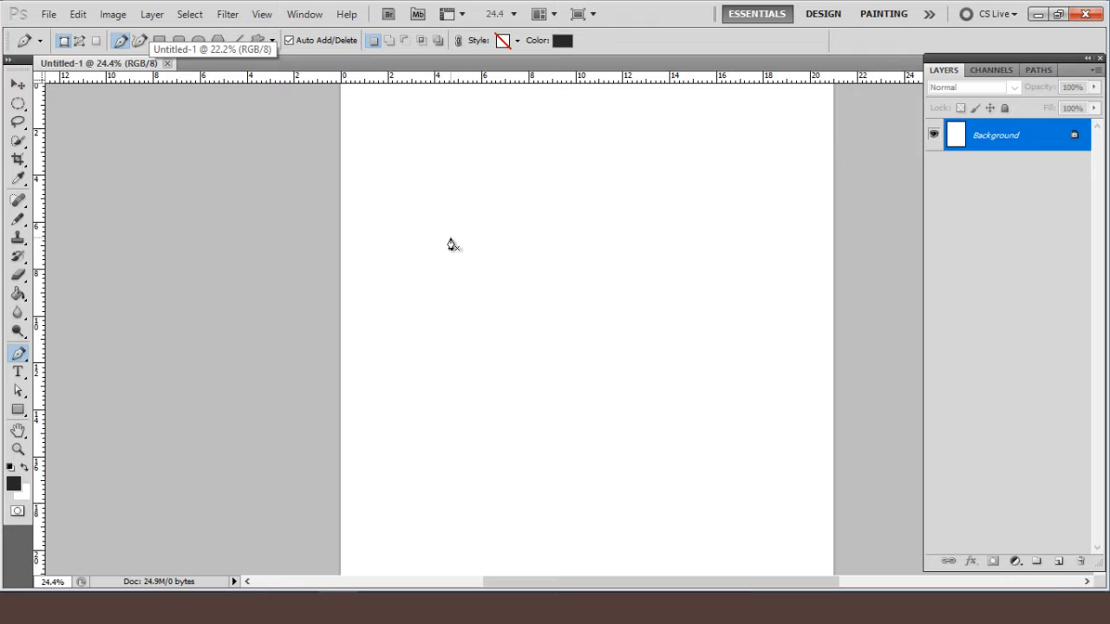
scroll(451, 245, "up", 2)
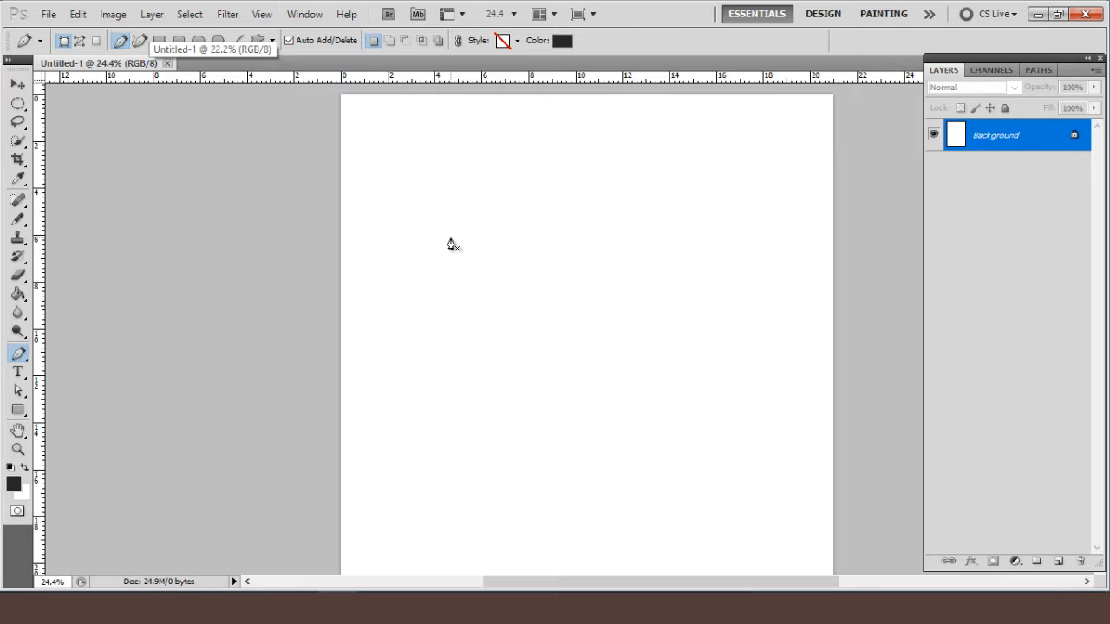
left_click(402, 299)
left_click(359, 415)
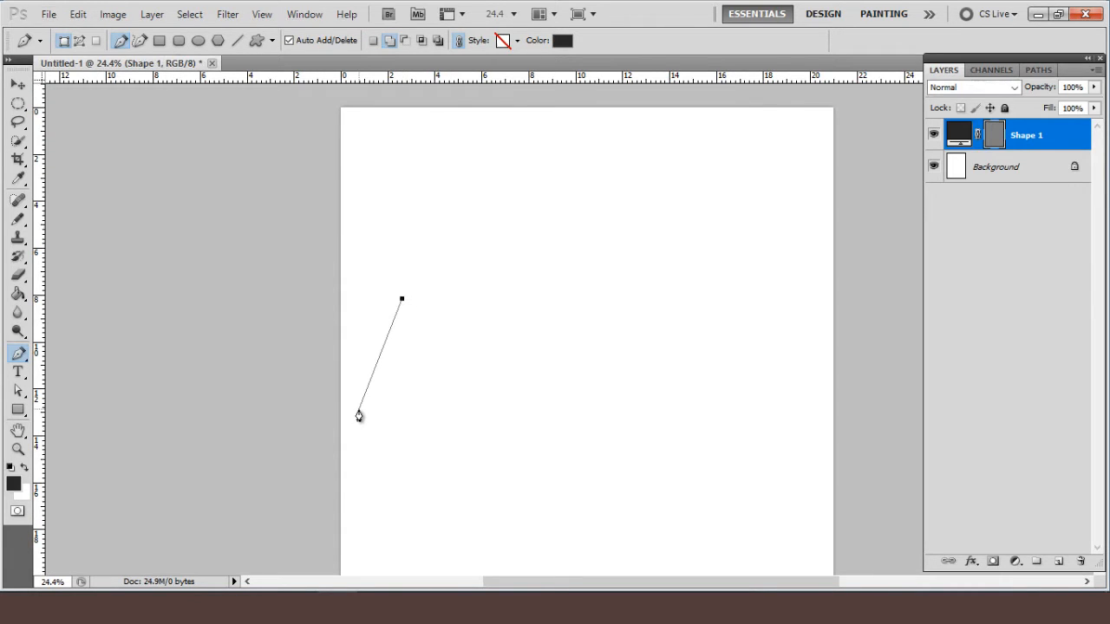
key("ctrl+z")
left_click_drag(568, 253, 693, 315)
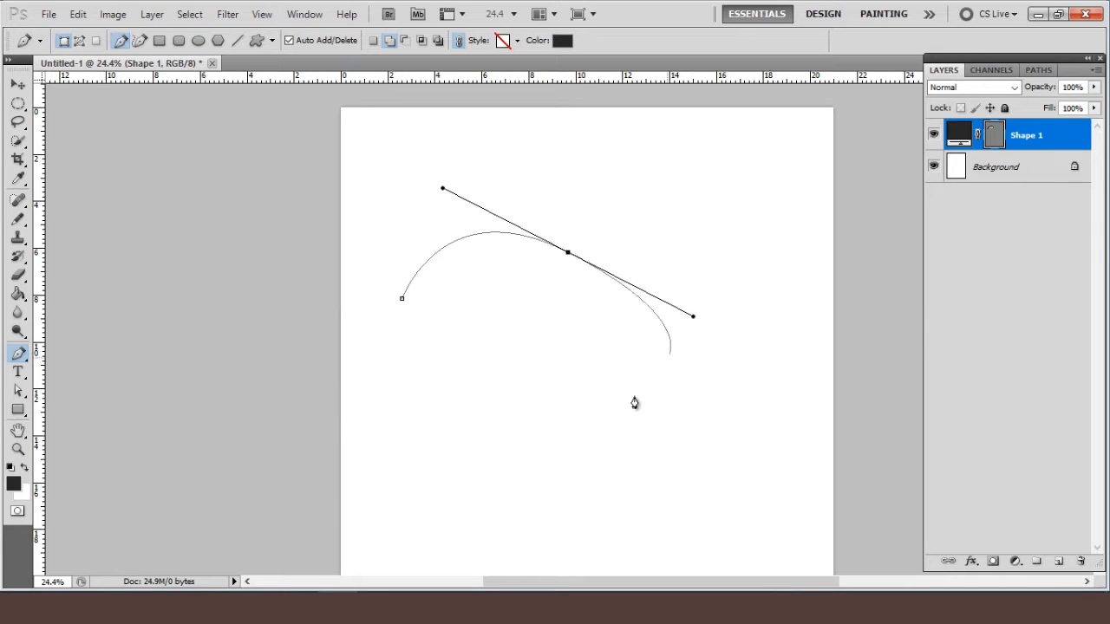
left_click_drag(401, 299, 300, 208)
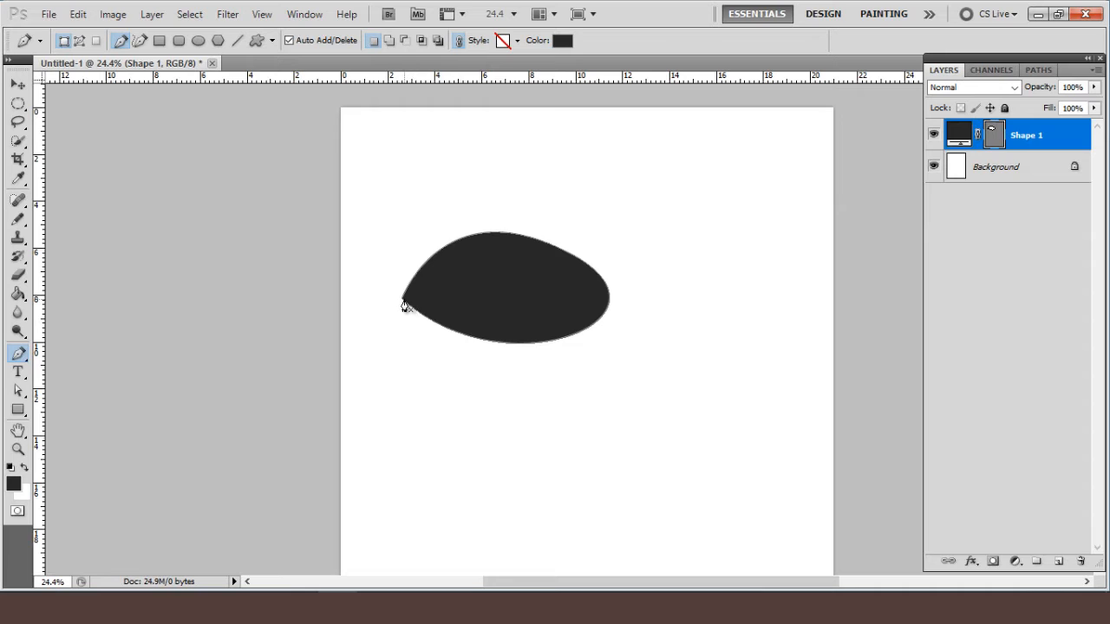
- Step backward until the leaf-like shape is completely removed
key("ctrl+alt+z")
key("ctrl+alt+z")
key("ctrl+alt+z")
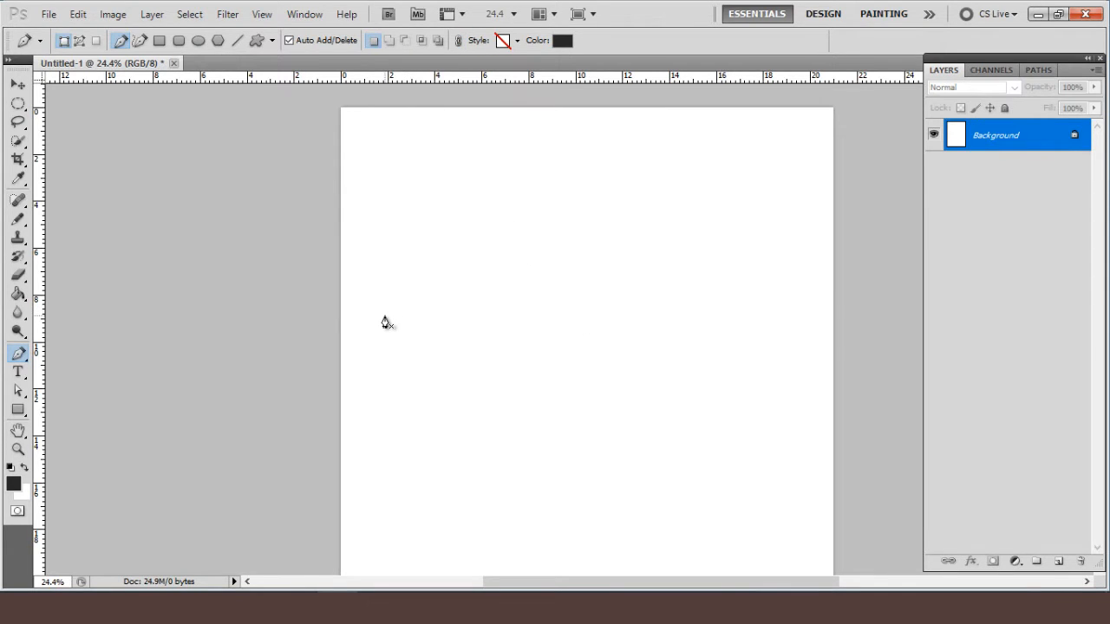
- Draw a closed egg-like shape with the Pen tool, pulling curve handles from both the start anchor and the second anchor
left_click_drag(385, 316, 424, 250)
left_click_drag(570, 295, 629, 355)
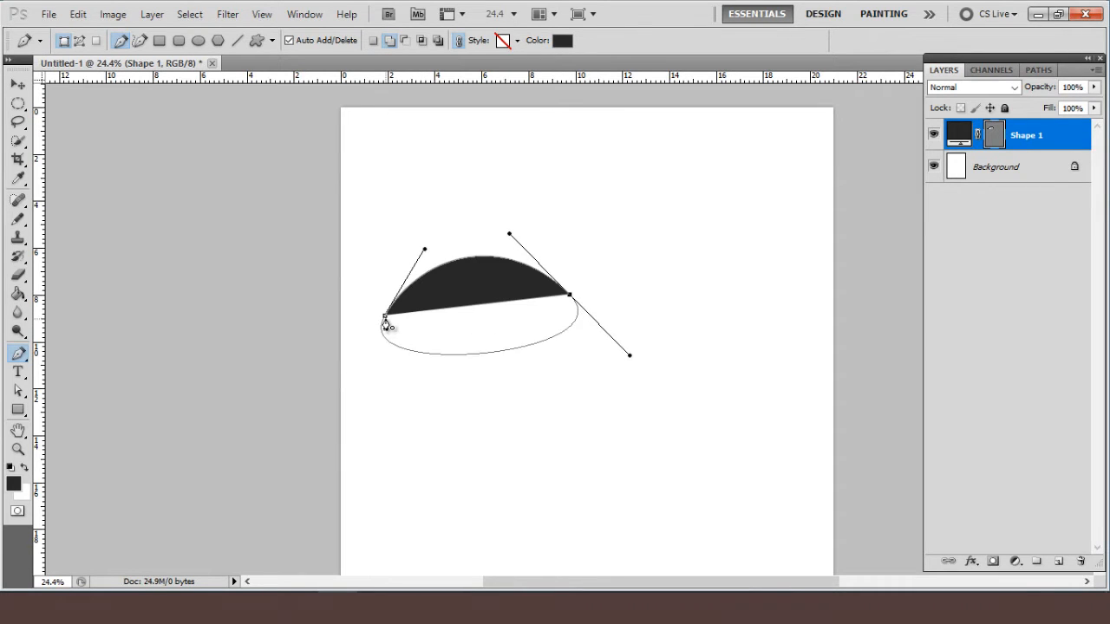
left_click_drag(387, 319, 447, 269)
left_click_drag(501, 217, 408, 171)
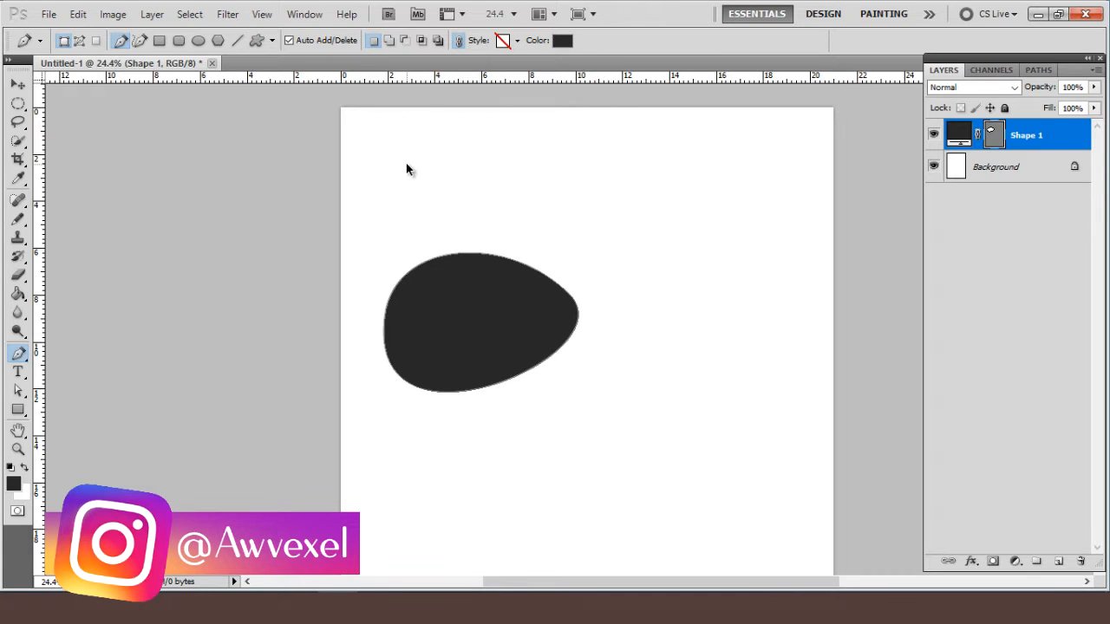
- Step backward until the egg-like shape is completely removed
key("ctrl+alt+z")
key("ctrl+alt+z")
key("ctrl+alt+z")
key("ctrl+alt+z")
key("ctrl+alt+z")
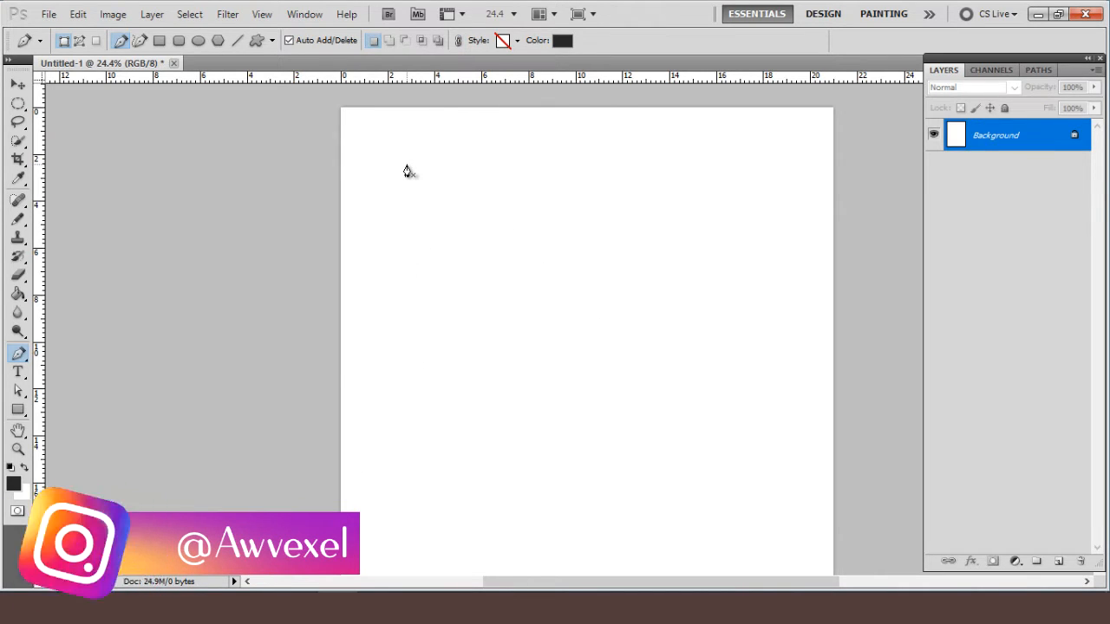
- Draw a wide arched segment from a corner anchor to a smooth anchor, and try a smooth continuation curving below it
left_click(384, 307)
left_click_drag(619, 246, 790, 293)
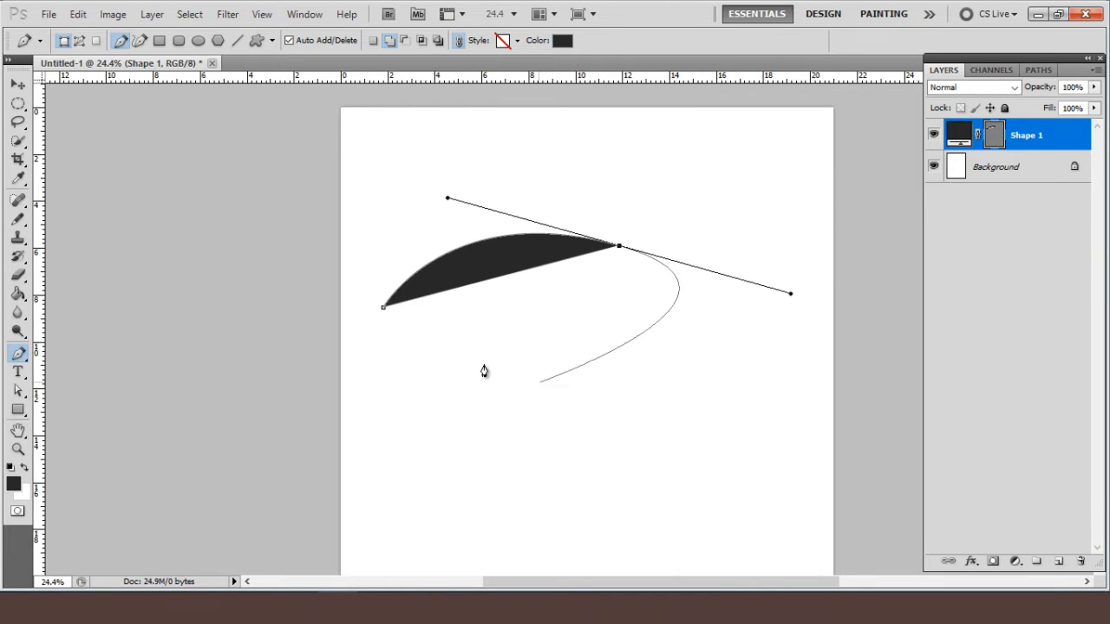
left_click_drag(498, 359, 497, 535)
key("ctrl+z")
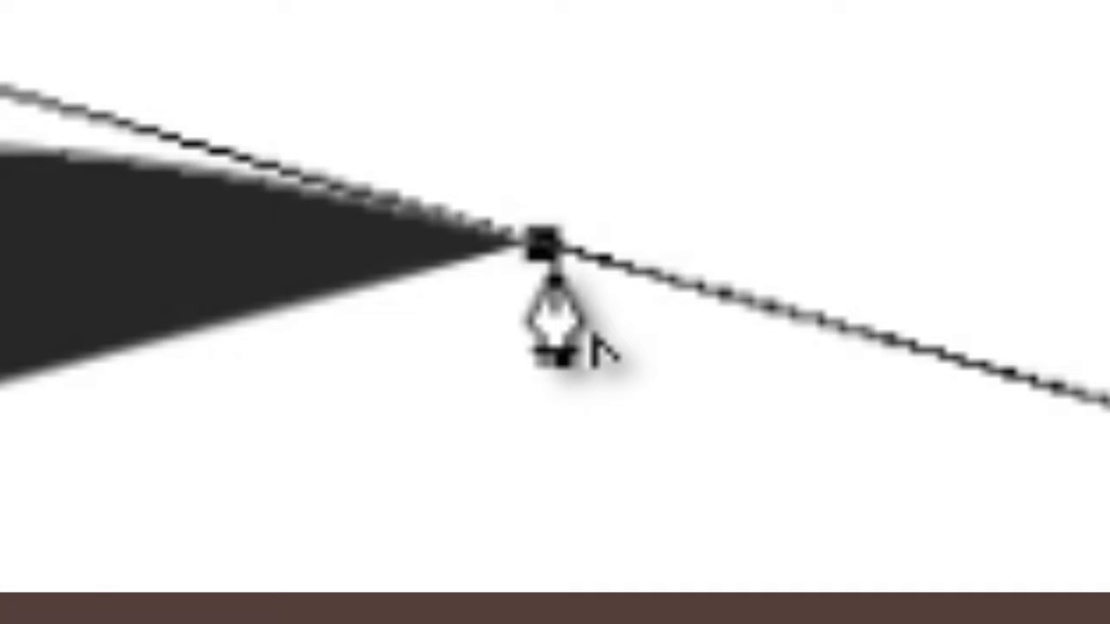
- Remove the outgoing handle of the arch's end anchor and try an inward curve with a following crest, undoing the trial segments
left_click(543, 245, "alt")
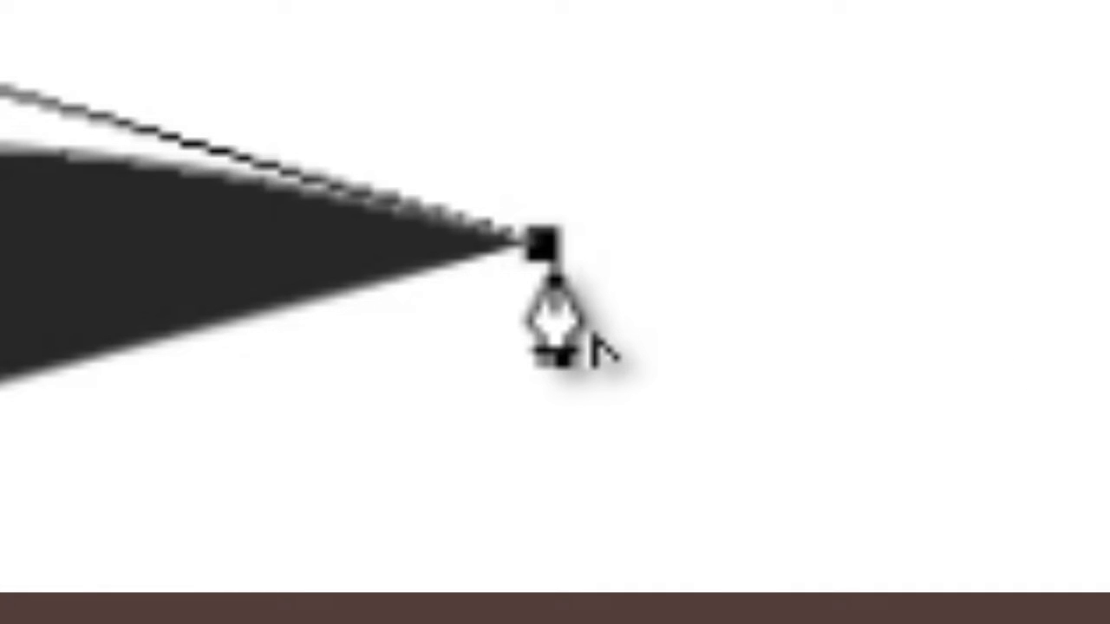
left_click_drag(577, 472, 786, 623)
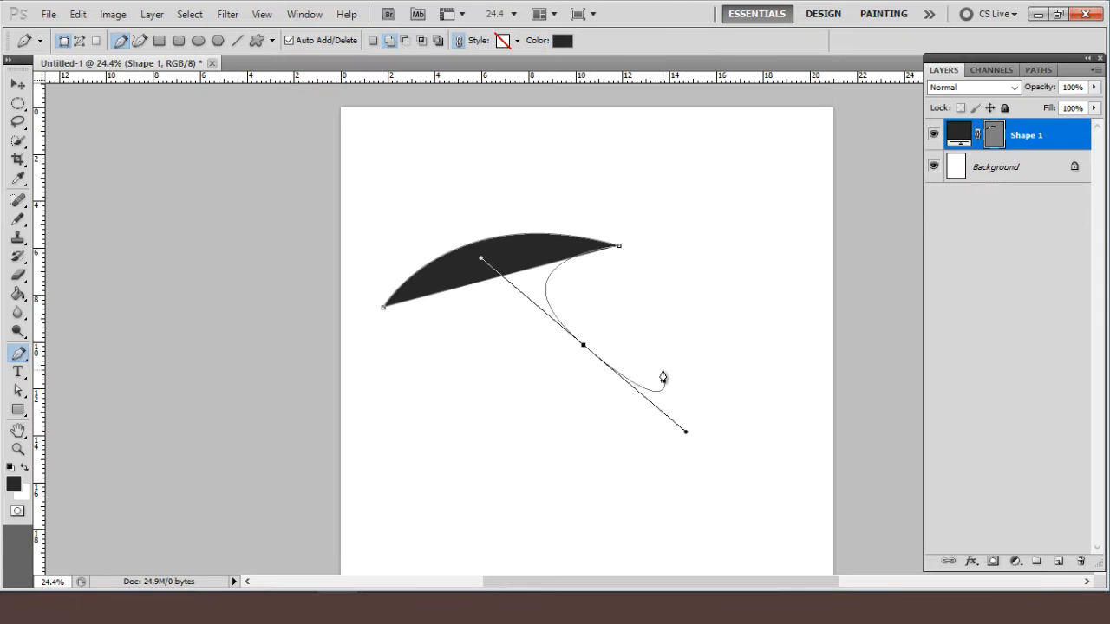
left_click_drag(664, 256, 765, 233)
key("ctrl+z")
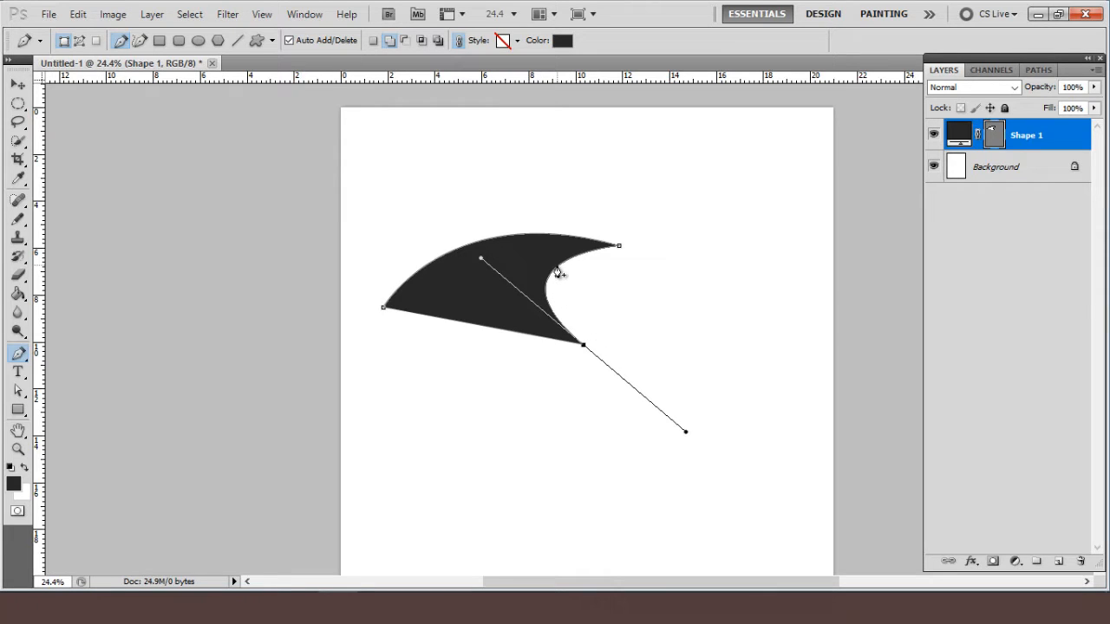
key("ctrl+z")
- Try different inward curves below the arch's end anchor and a further segment, undoing each back to the smooth arch anchor
left_click_drag(535, 319, 565, 459)
key("ctrl+z")
left_click_drag(587, 397, 631, 521)
left_click_drag(738, 390, 798, 299)
key("ctrl+alt+z")
key("ctrl+alt+z")
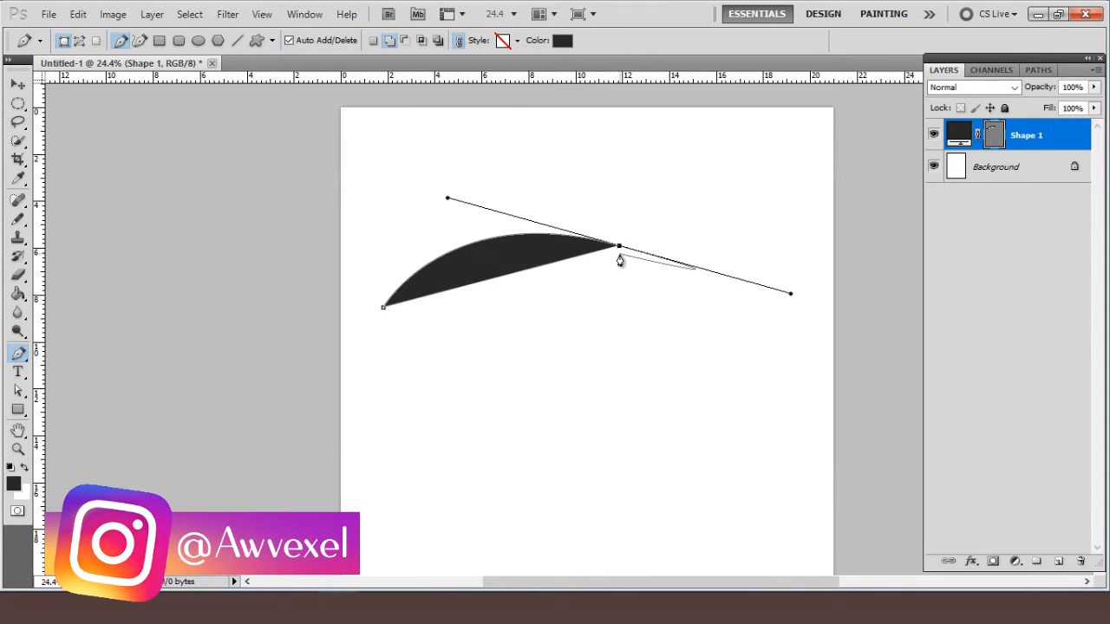
- Break the arch's end anchor into a sharp corner, and add an inward curve and a smaller second crest with sharp corners
left_click(620, 248, "alt")
left_click_drag(545, 353, 572, 464)
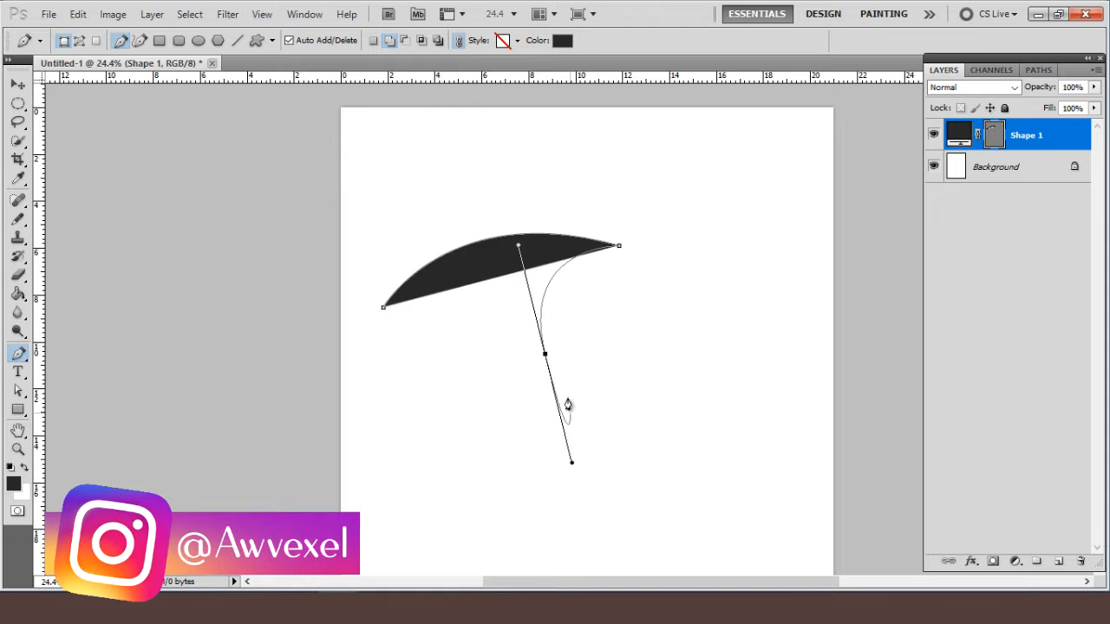
left_click(545, 354, "alt")
left_click_drag(613, 312, 792, 379)
key("ctrl+z")
left_click(674, 315, "alt")
- Extend the wave outline with another inward curve, a third smaller crest and a final inward curve, removing outgoing handles at the corners
left_click_drag(633, 386, 664, 460)
left_click(634, 387, "alt")
left_click_drag(698, 391, 755, 437)
left_click(698, 392, "alt")
left_click_drag(669, 446, 682, 517)
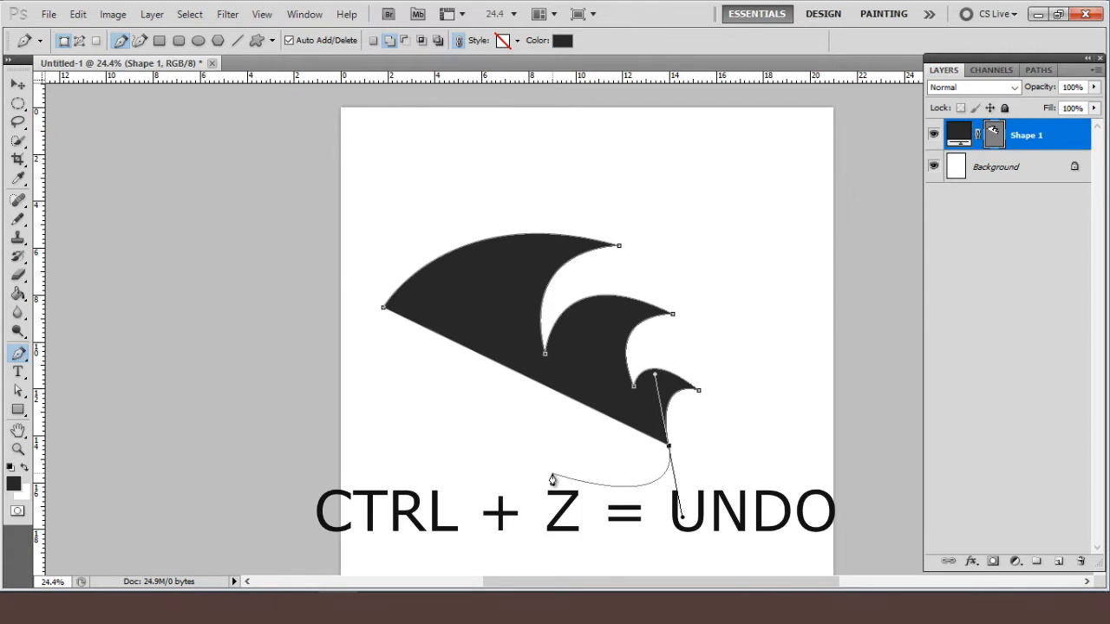
- Undo and redo the last wave segment, step backward to the first arch, and step forward to restore the crests
key("ctrl+z")
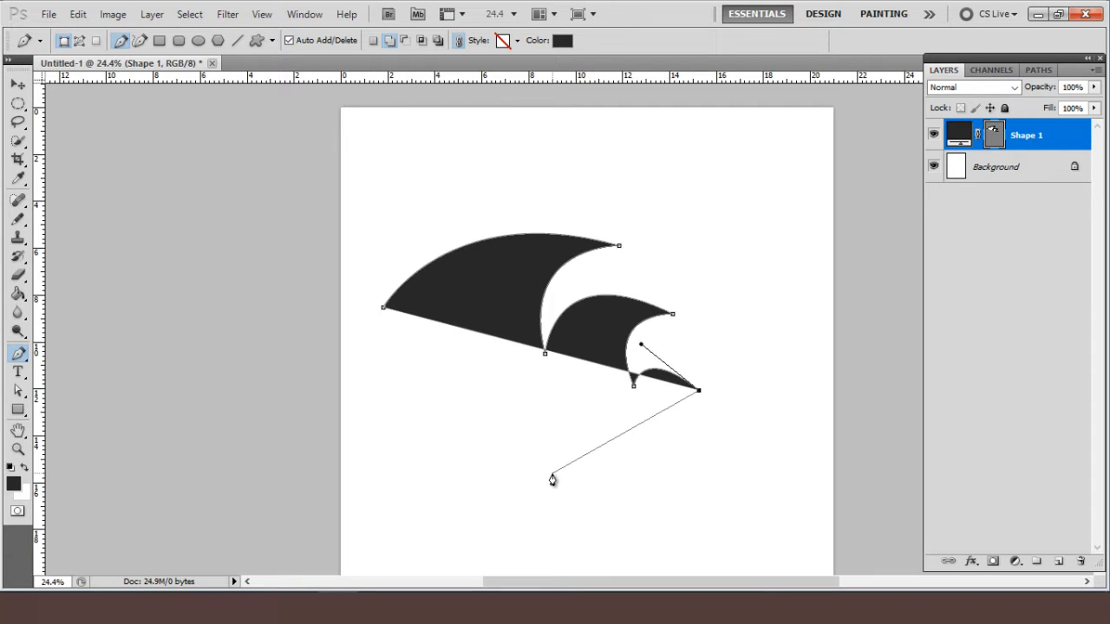
left_click_drag(668, 445, 682, 517)
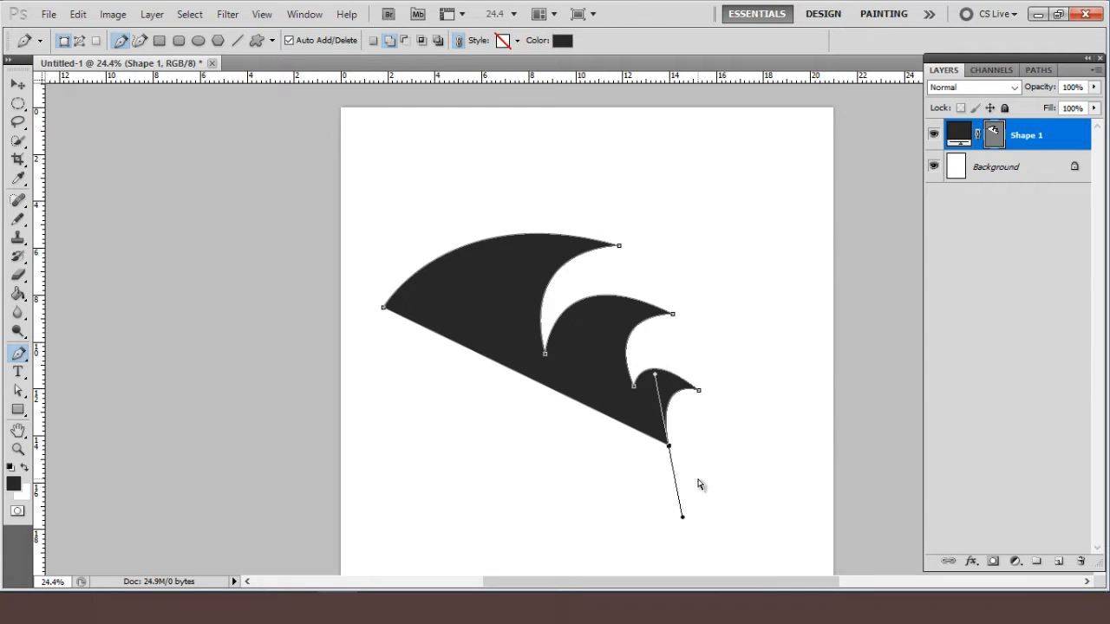
key("ctrl+z")
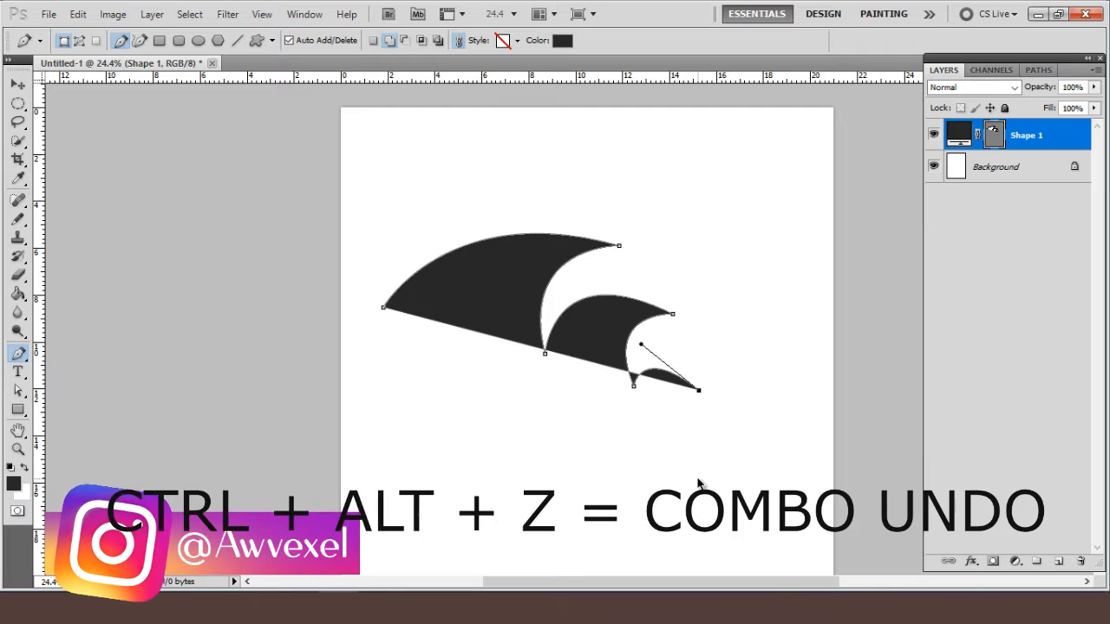
key("ctrl+alt+z")
key("ctrl+alt+z")
key("ctrl+alt+z")
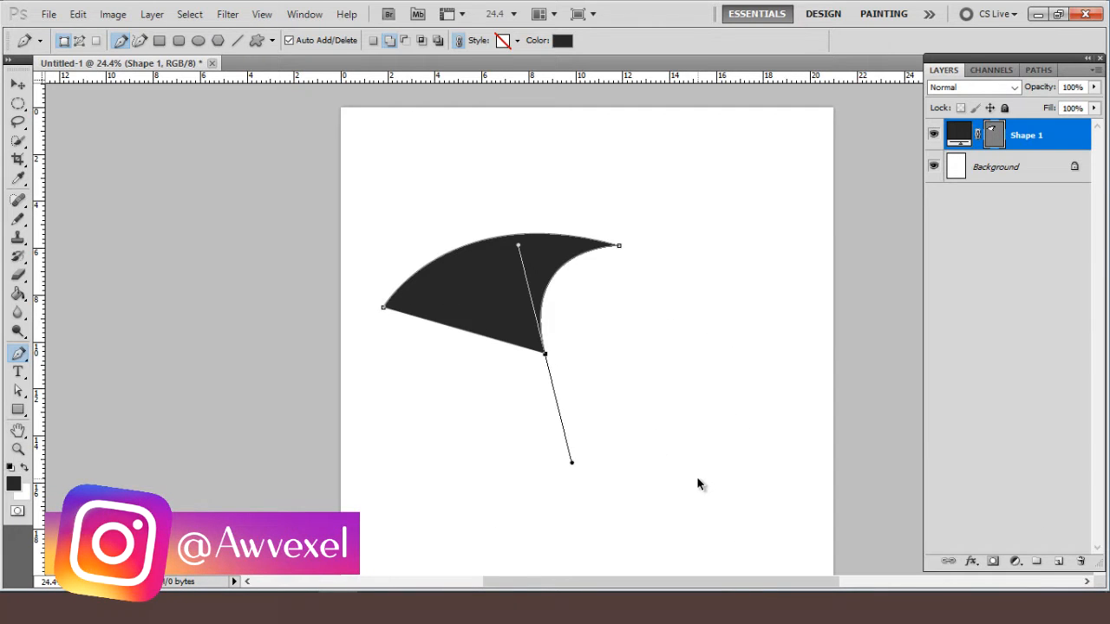
key("ctrl+alt+z")
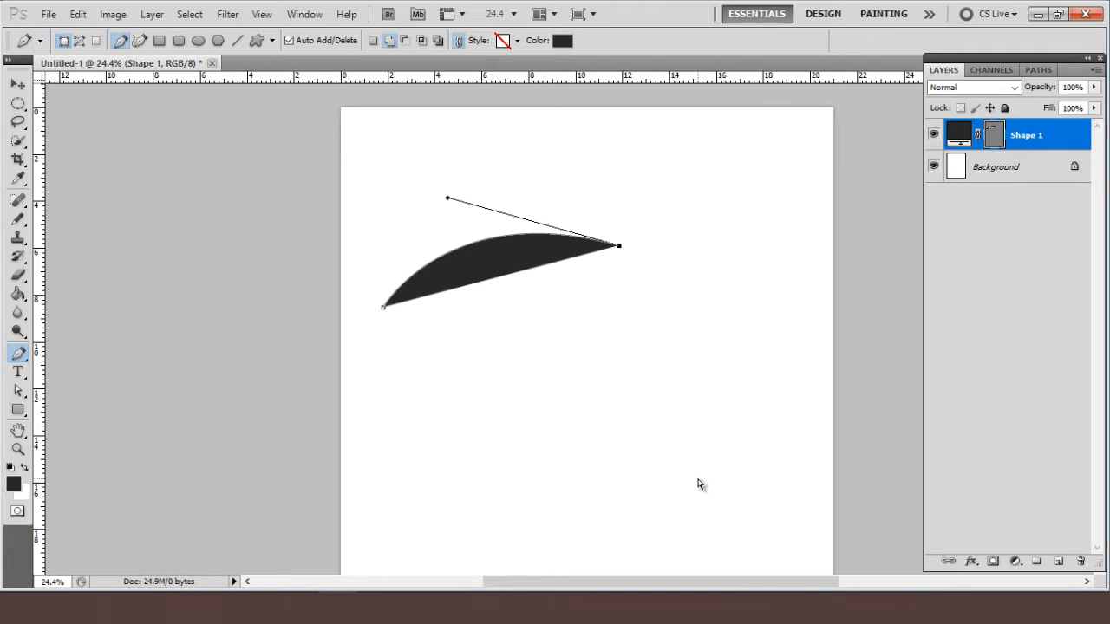
key("ctrl+shift+z")
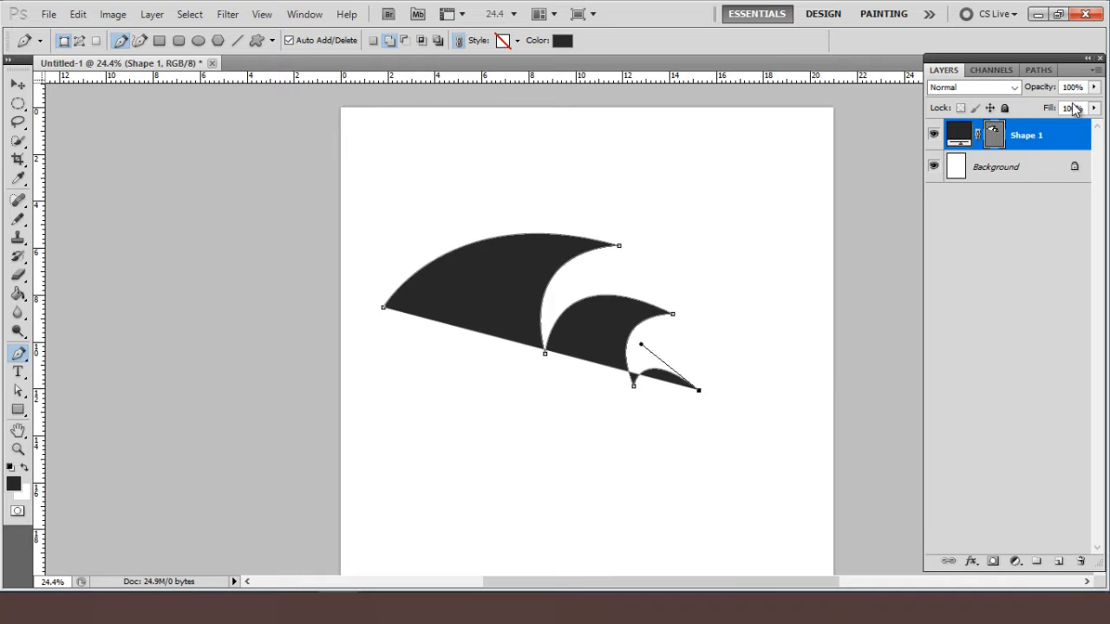
- Delete the wave shape layer and draw a closed rounded shape with one pointed corner anchor and one smooth anchor
left_click_drag(1058, 135, 1080, 562)
left_click(417, 253)
left_click_drag(569, 204, 661, 290)
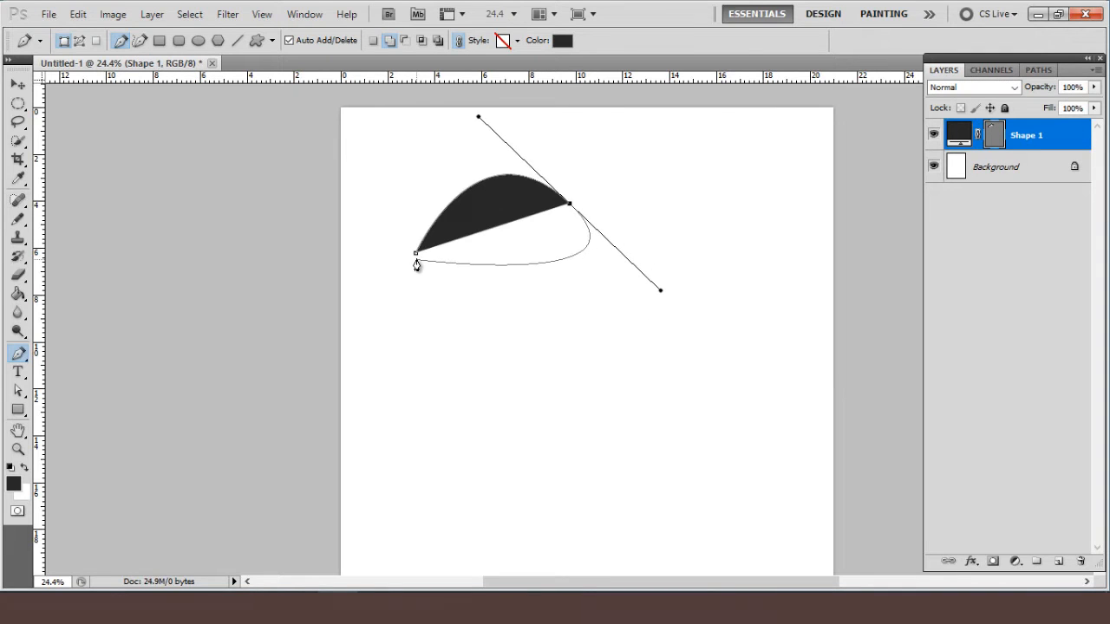
left_click_drag(417, 253, 391, 111)
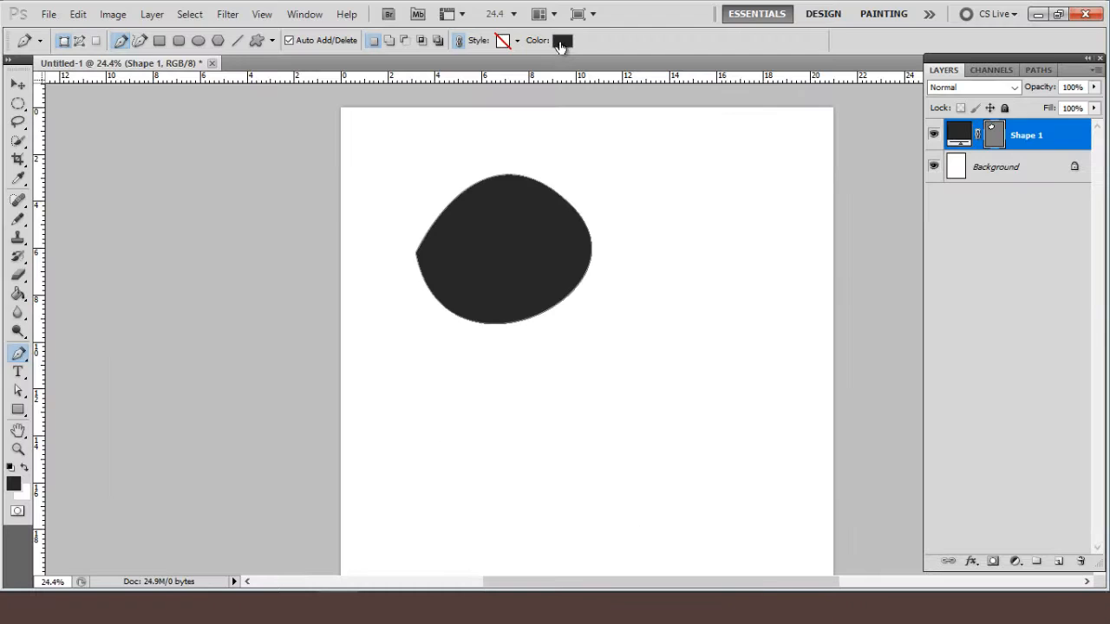
- Try red b64d4d and sampled light grey bfbfbf as the shape's fill without applying them, and remove the shape
left_click(574, 90)
left_click_drag(752, 367, 742, 281)
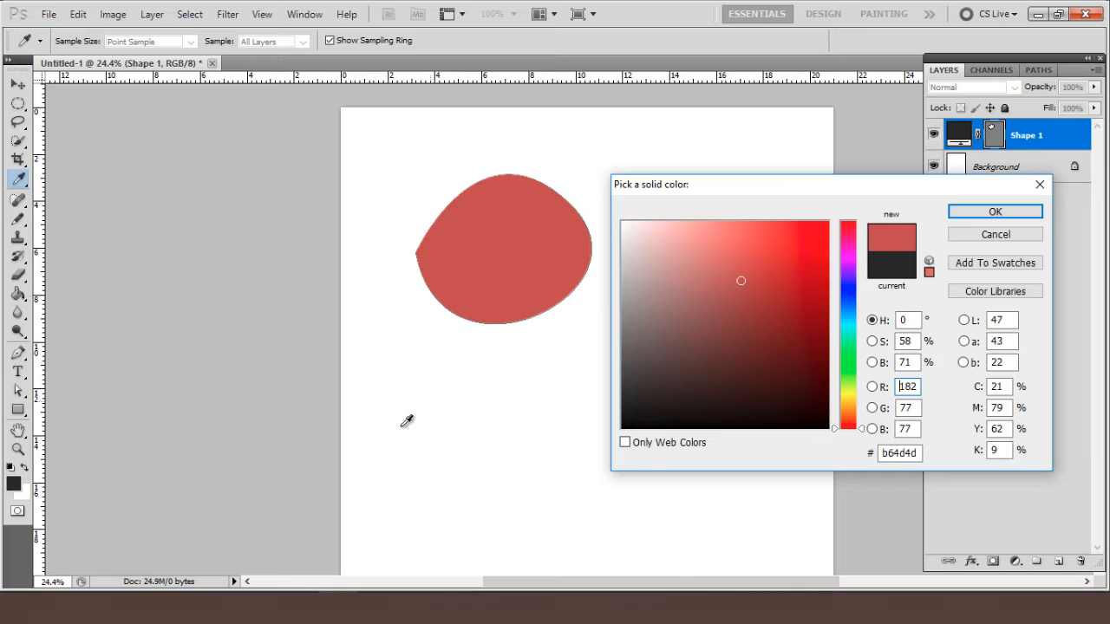
left_click(397, 168)
left_click(245, 288)
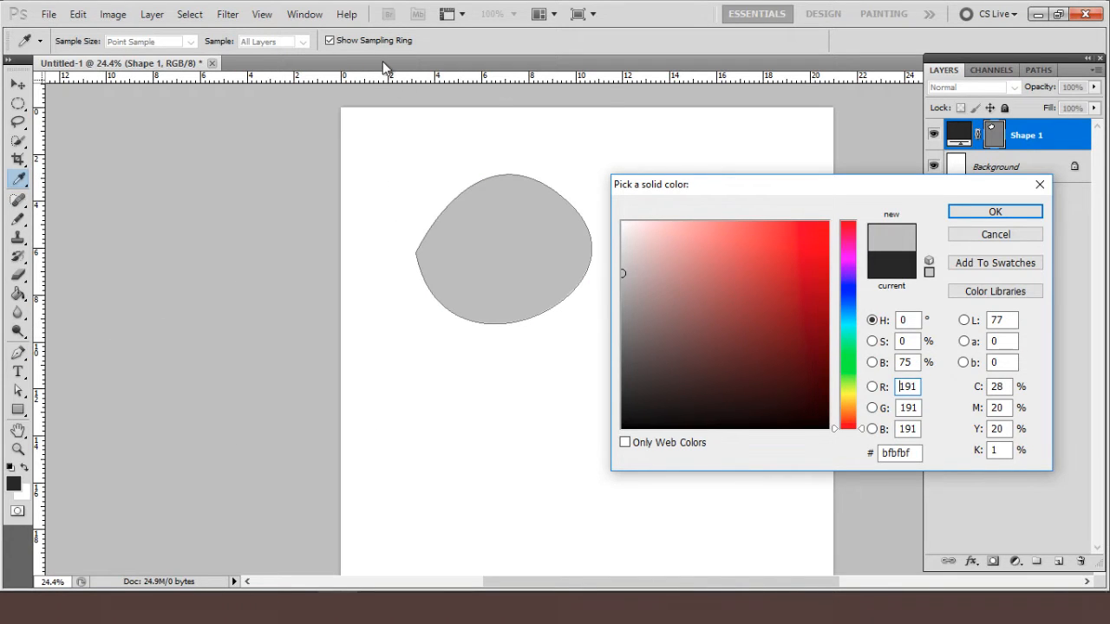
key("Escape")
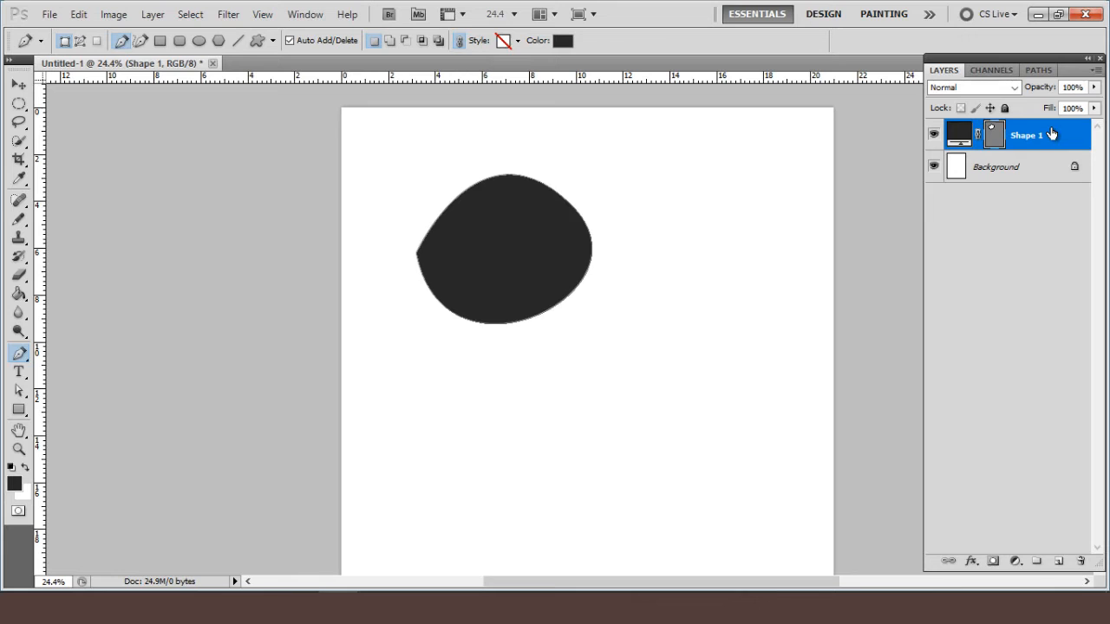
key("ctrl+z")
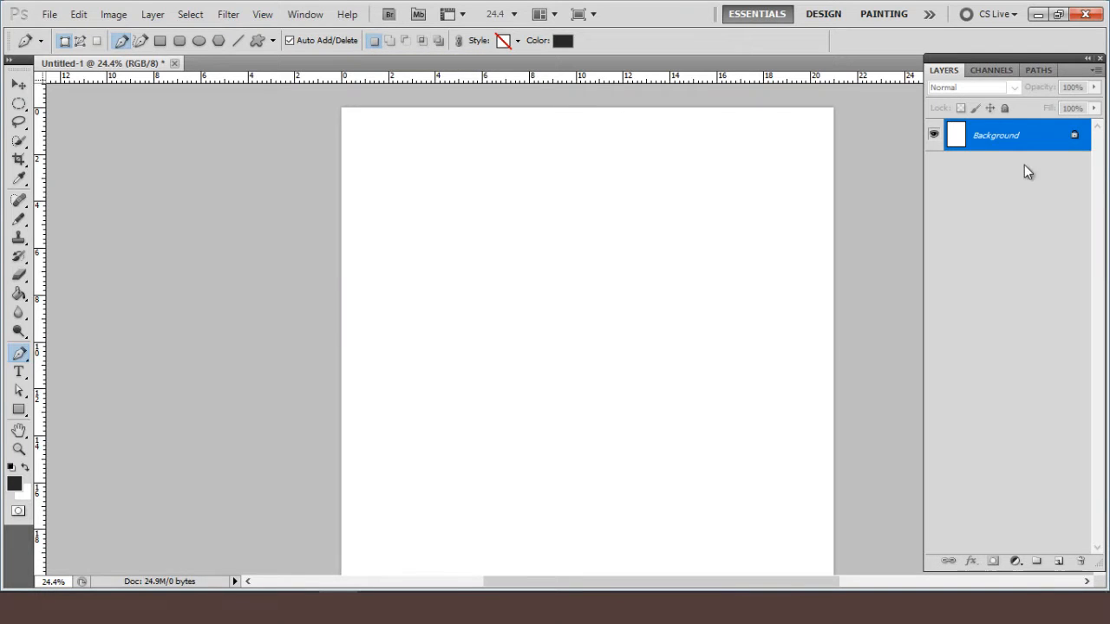
- Draw a large closed rounded shape on the page's upper half with the Pen tool, using a corner anchor and a smooth anchor
left_click(440, 262)
left_click_drag(644, 272, 668, 440)
left_click_drag(435, 267, 442, 208)
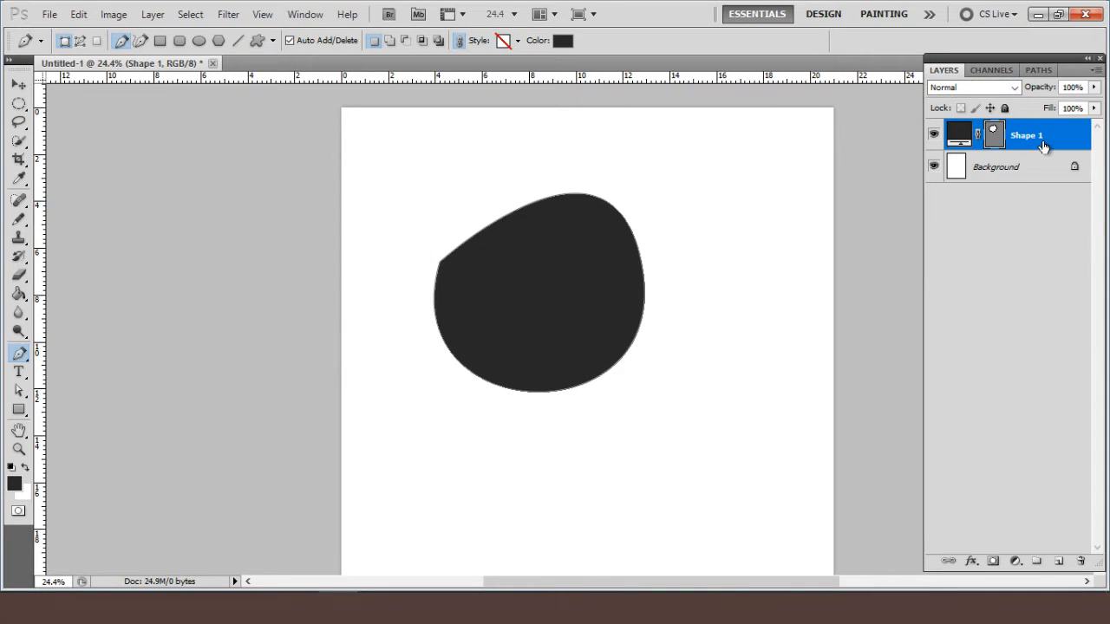
- Draw a small closed rounded shape below the large one as a separate shape layer
scroll(919, 243, "down", 1)
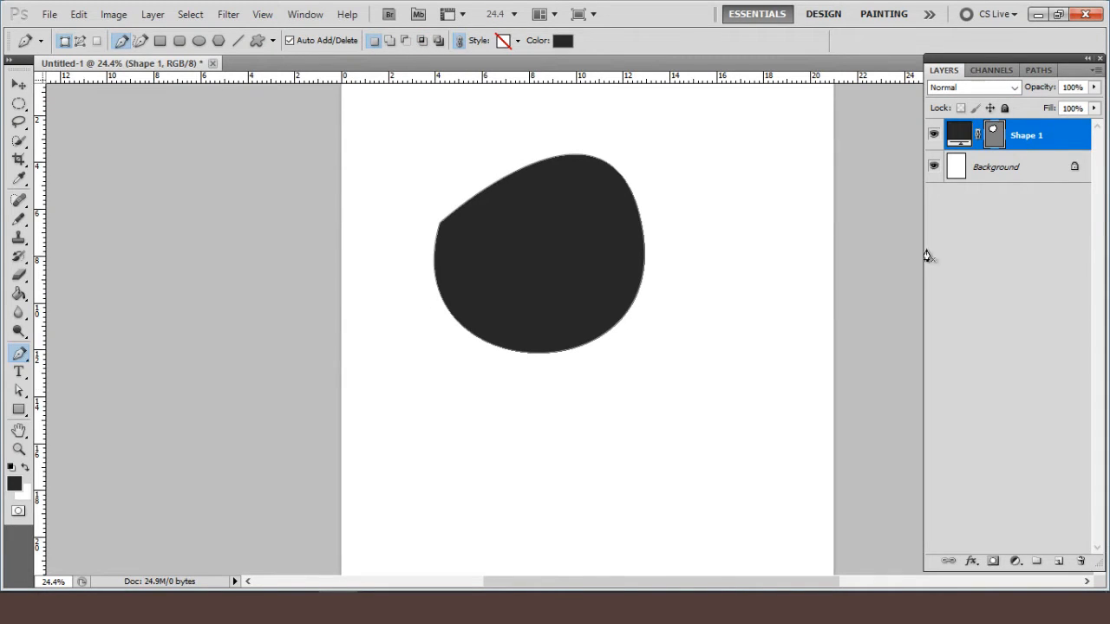
left_click(565, 391)
mouse_move(628, 413)
left_mouse_down()
mouse_move(615, 458)
mouse_move(664, 436)
left_mouse_up()
left_click(565, 390)
- Draw two small closed rounded shapes to the right of the large one with the Pen tool, each on its own shape layer
left_click(724, 309)
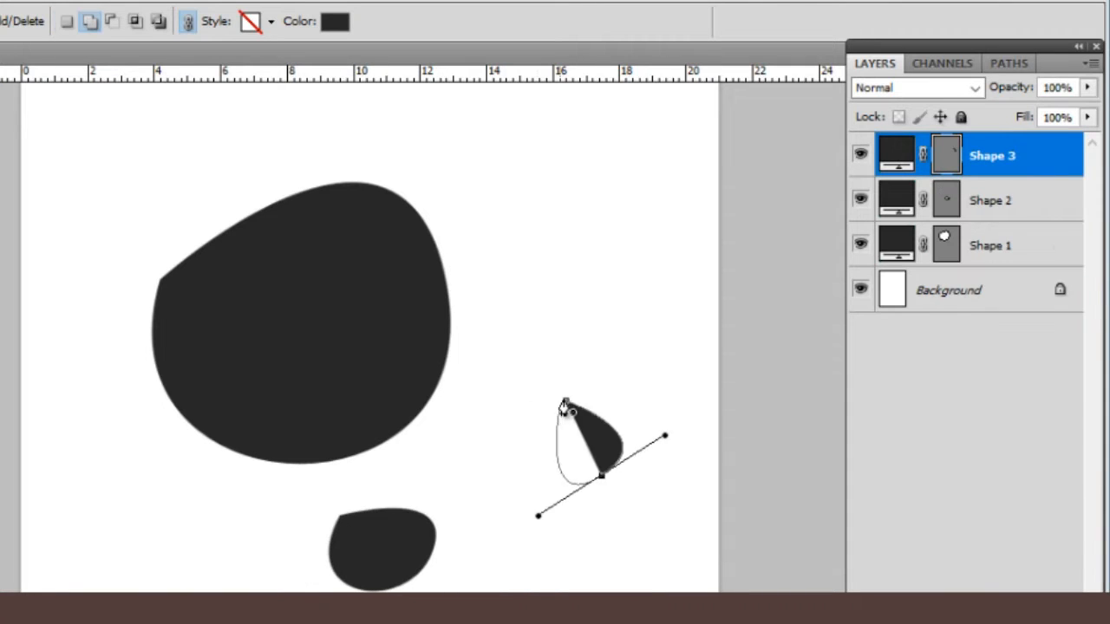
left_click(565, 402)
left_click(533, 171)
left_click_drag(585, 260, 685, 253)
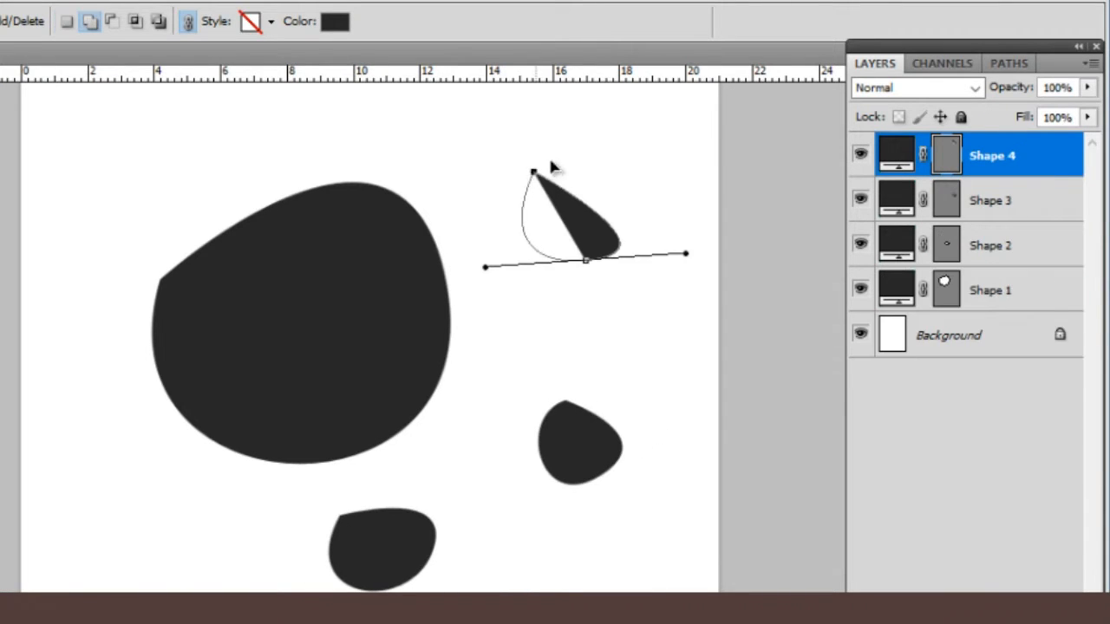
left_click(532, 171)
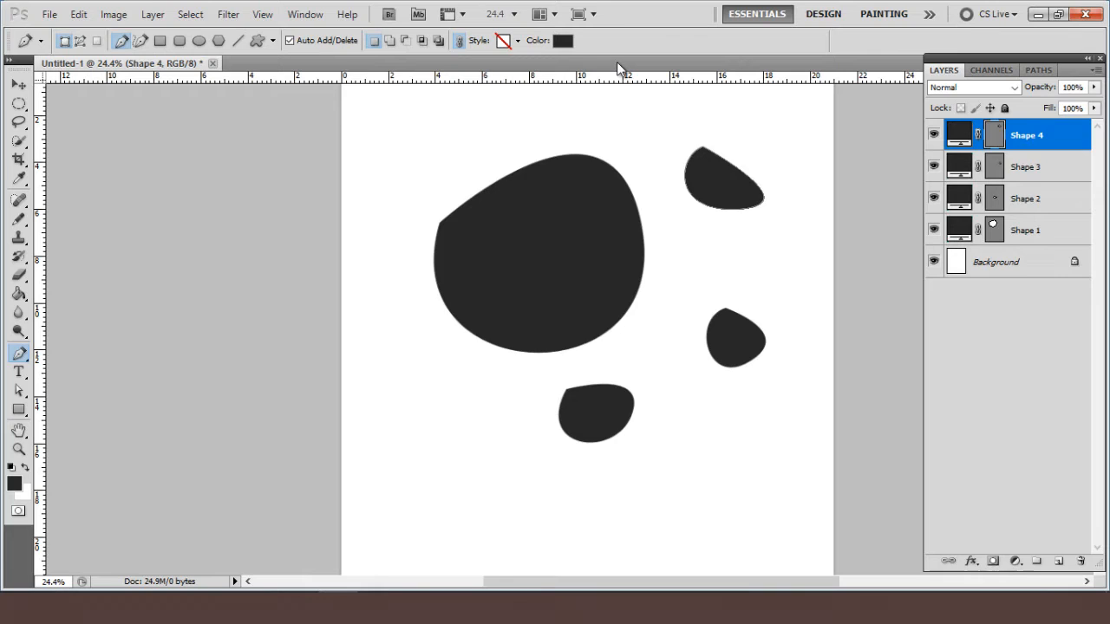
- Undo the small shape layers drawn around the large shape
key("ctrl+alt+z")
key("ctrl+alt+z")
key("ctrl+alt+z")
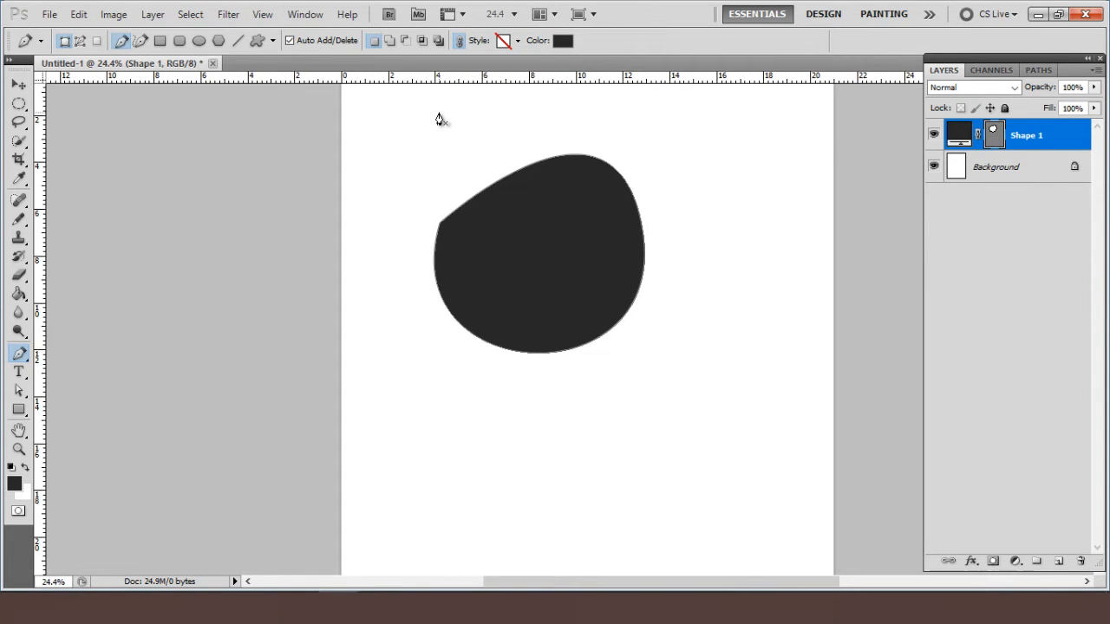
- Draw three small closed rounded shapes below and to the right of the large one, each as a separate shape layer
left_click(466, 386)
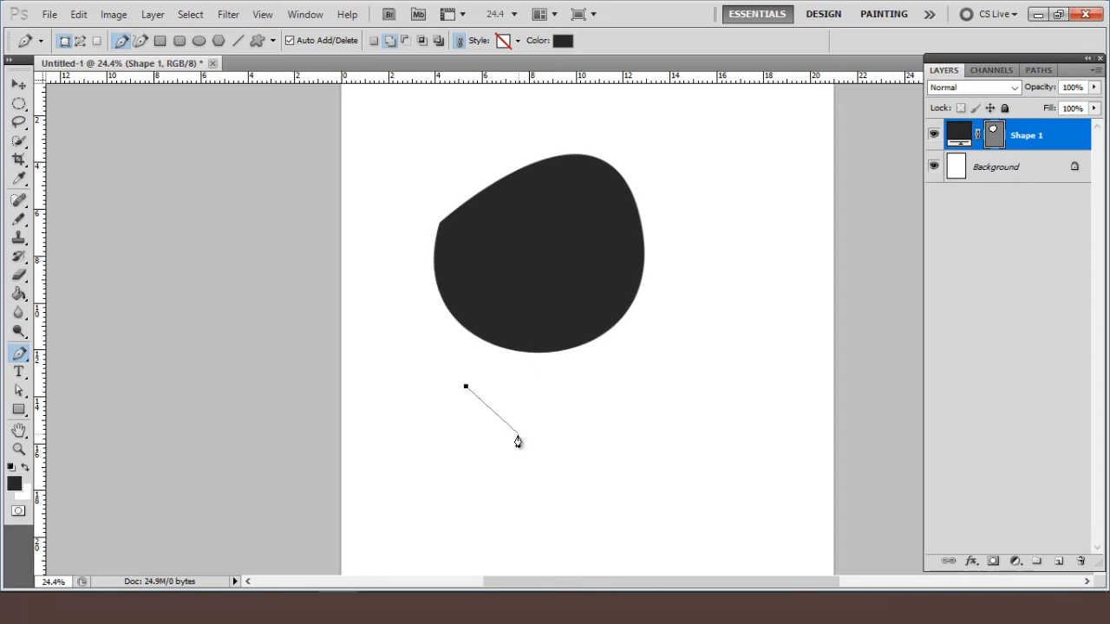
left_click_drag(514, 440, 567, 387)
left_click(466, 387)
left_click(594, 374)
left_click_drag(617, 424, 592, 457)
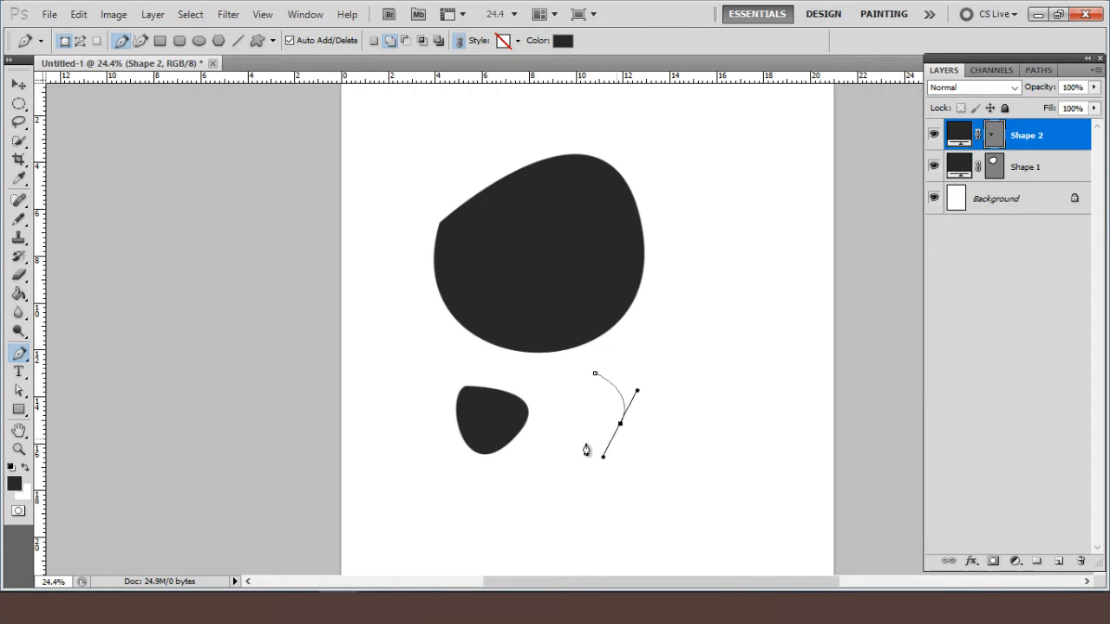
left_click(594, 374)
left_click(677, 287)
left_click_drag(711, 330, 685, 354)
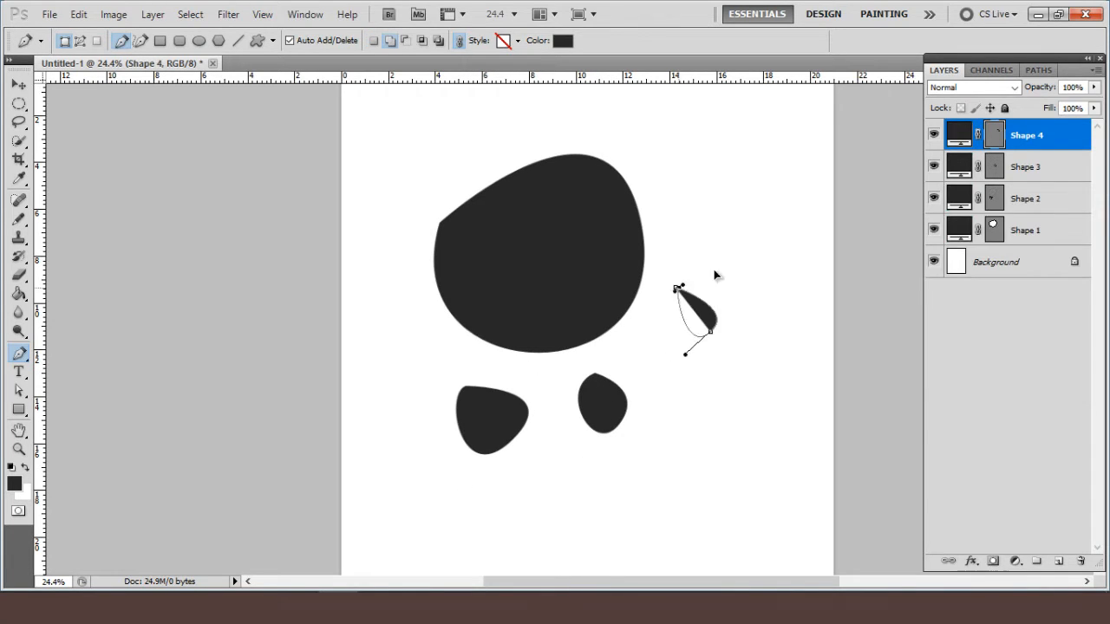
left_click_drag(676, 287, 730, 274)
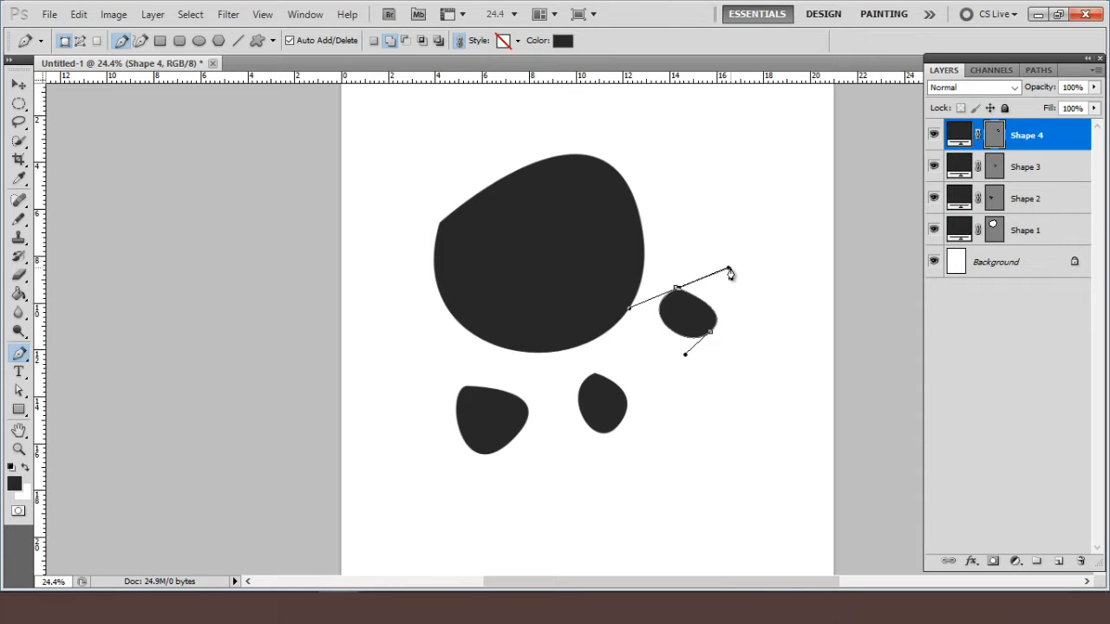
key("Return")
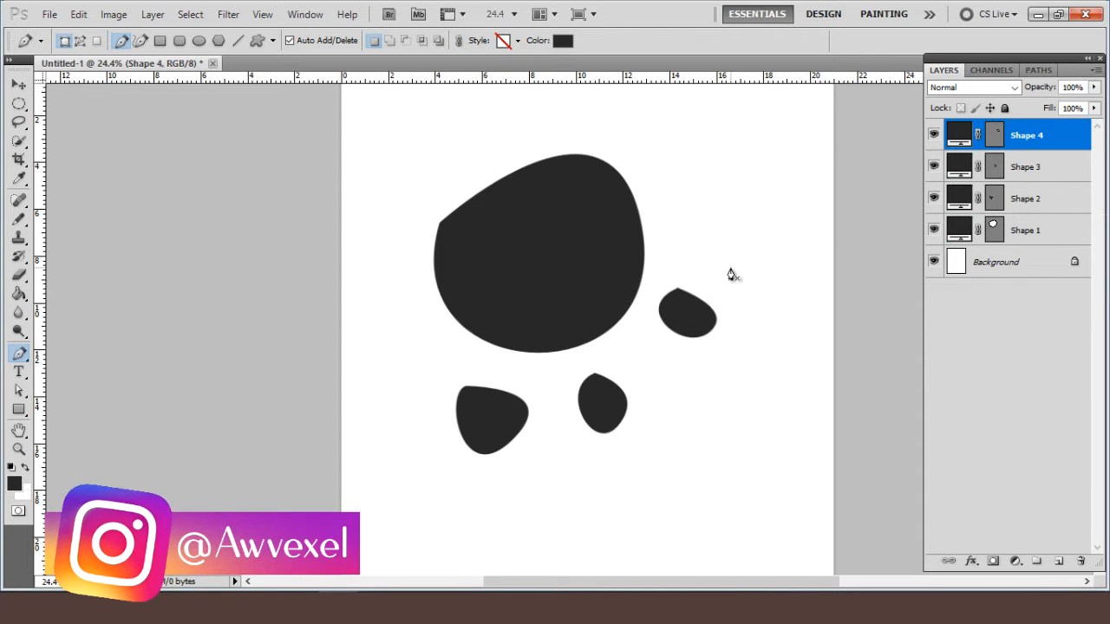
- Select the layers Shape 1 through Shape 4 together and delete them
left_click(1057, 233)
left_click(1043, 171)
left_click(945, 231)
left_click(1032, 139)
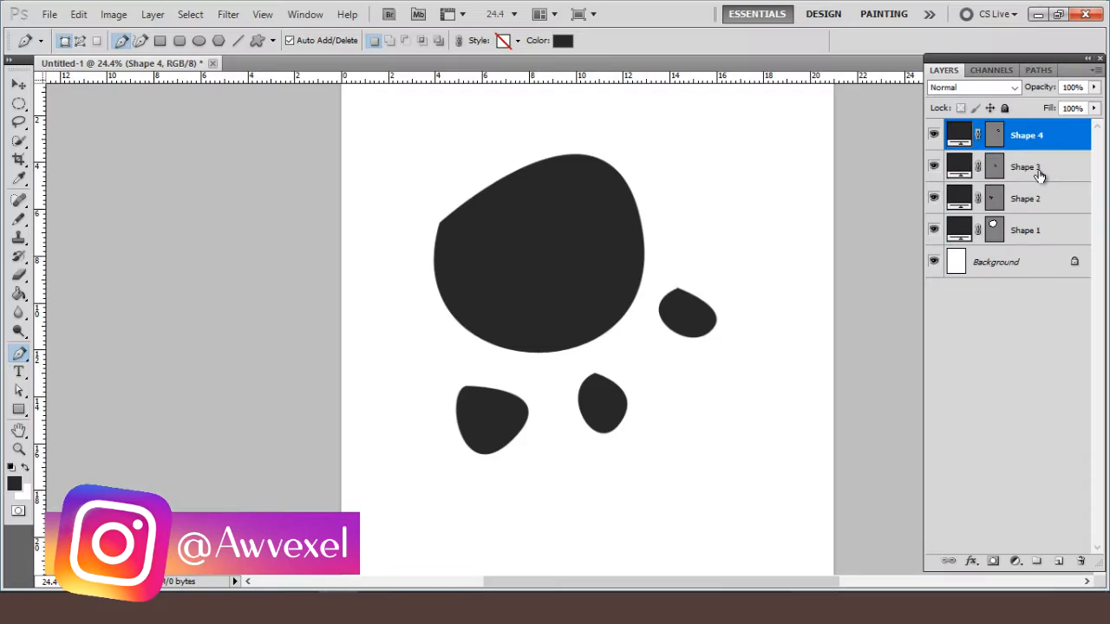
left_click(1039, 174)
left_click(1040, 201)
left_click(1028, 231)
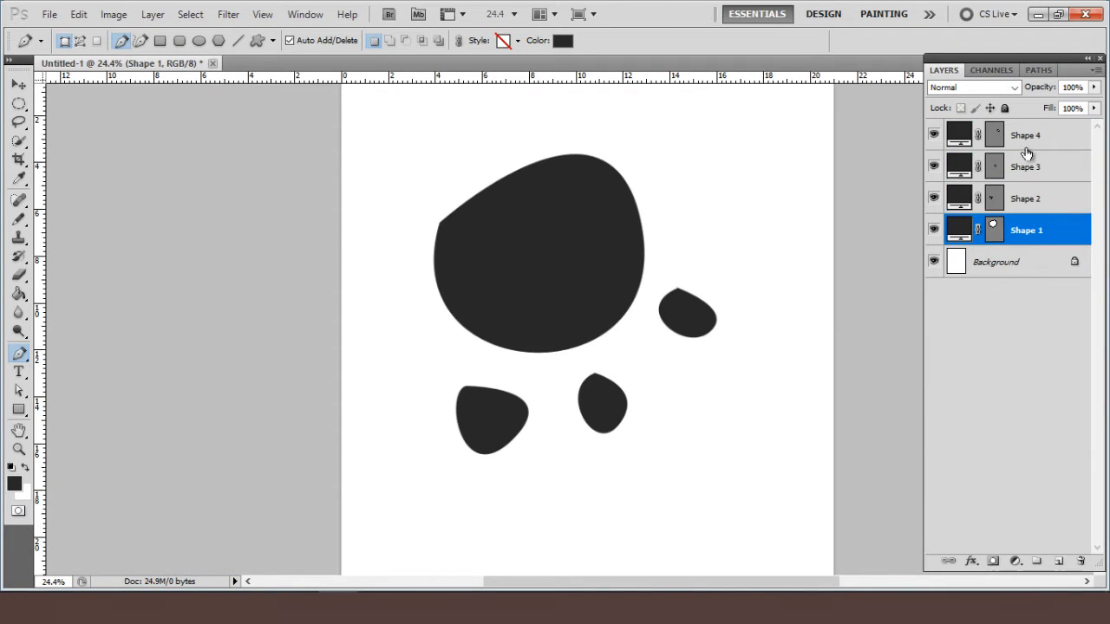
left_click(1026, 147, "shift")
key("Delete")
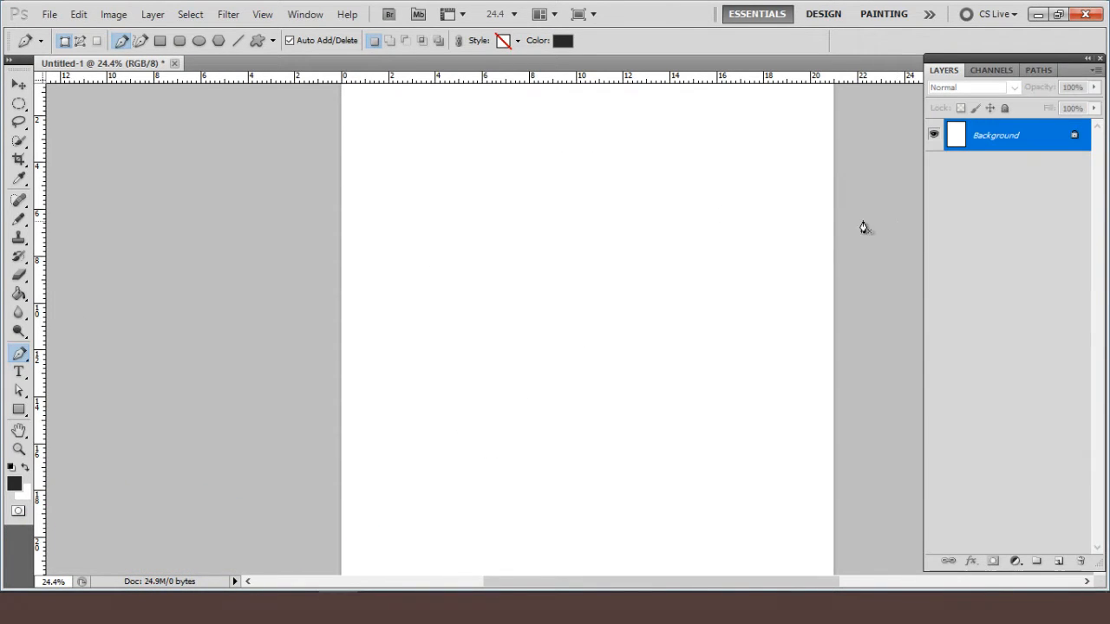
- Draw a large closed shape on the page's upper half with a pointed left corner and a smooth right side
left_click(420, 217)
left_click_drag(588, 179, 612, 329)
left_click_drag(420, 216, 391, 116)
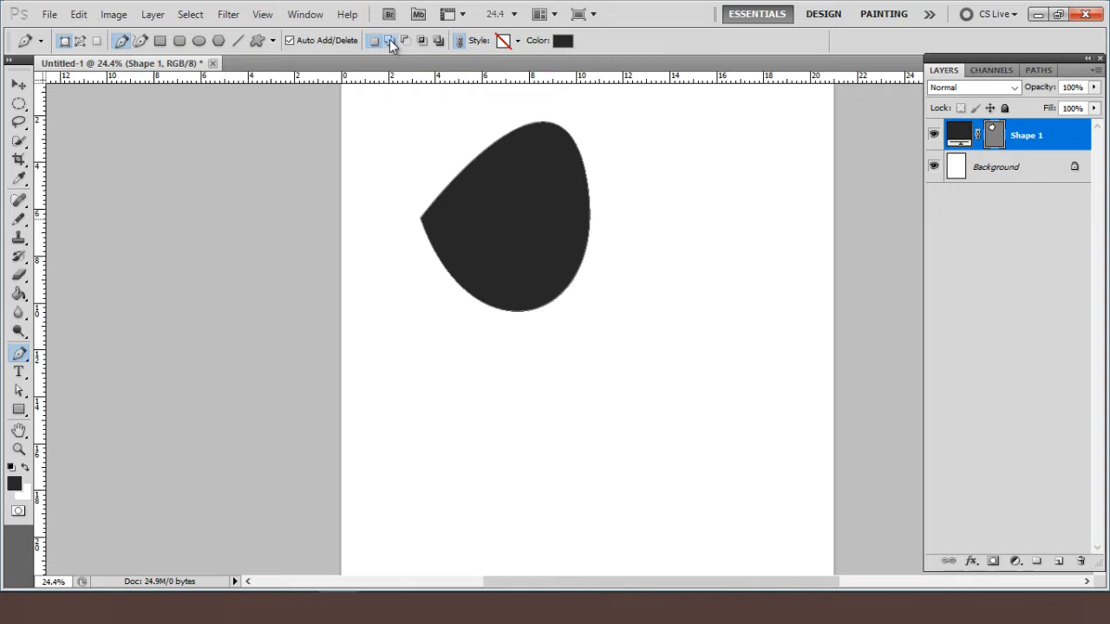
- Set the Pen tool to Add to shape area and draw a small closed shape below the large one on the same layer
left_click(389, 41)
left_click(610, 364)
left_click_drag(647, 427, 709, 383)
left_click_drag(610, 363, 633, 351)
- Add two more small closed shapes to the right of the large one within the same shape layer
left_click(633, 205)
left_click_drag(691, 273, 736, 252)
left_click_drag(633, 209, 694, 132)
left_click(701, 122)
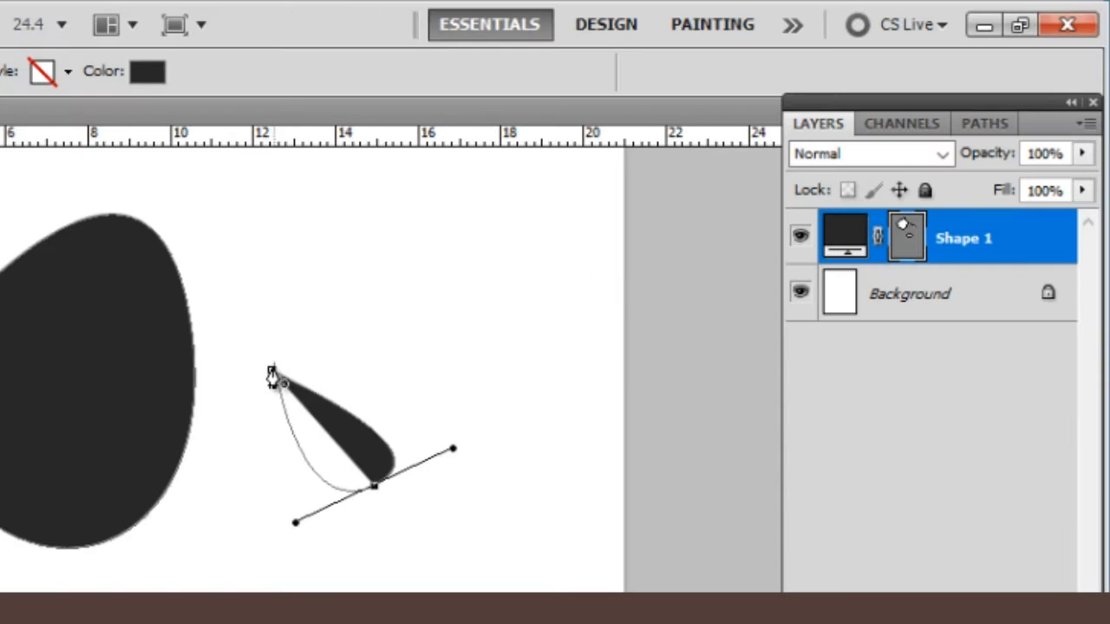
left_click_drag(460, 319, 528, 266)
left_click_drag(391, 216, 292, 223)
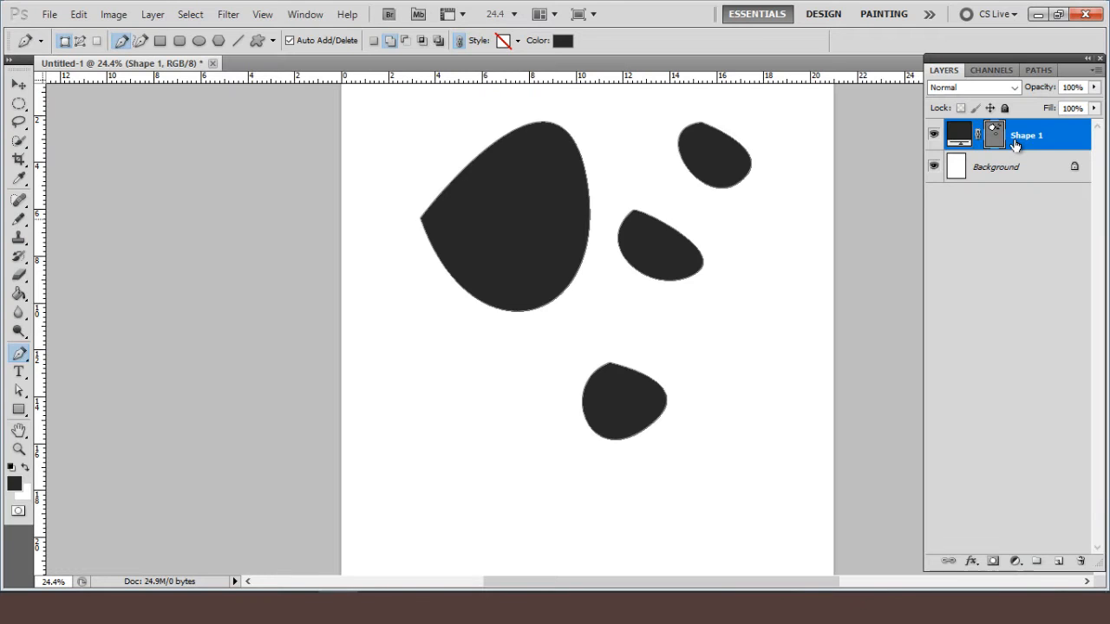
- Draw an elongated closed shape overlapping the large shape's lower edge as a separate shape layer
key("ctrl+z")
key("ctrl+z")
left_click_drag(448, 399, 582, 235)
left_click_drag(526, 379, 518, 481)
left_click_drag(448, 400, 472, 319)
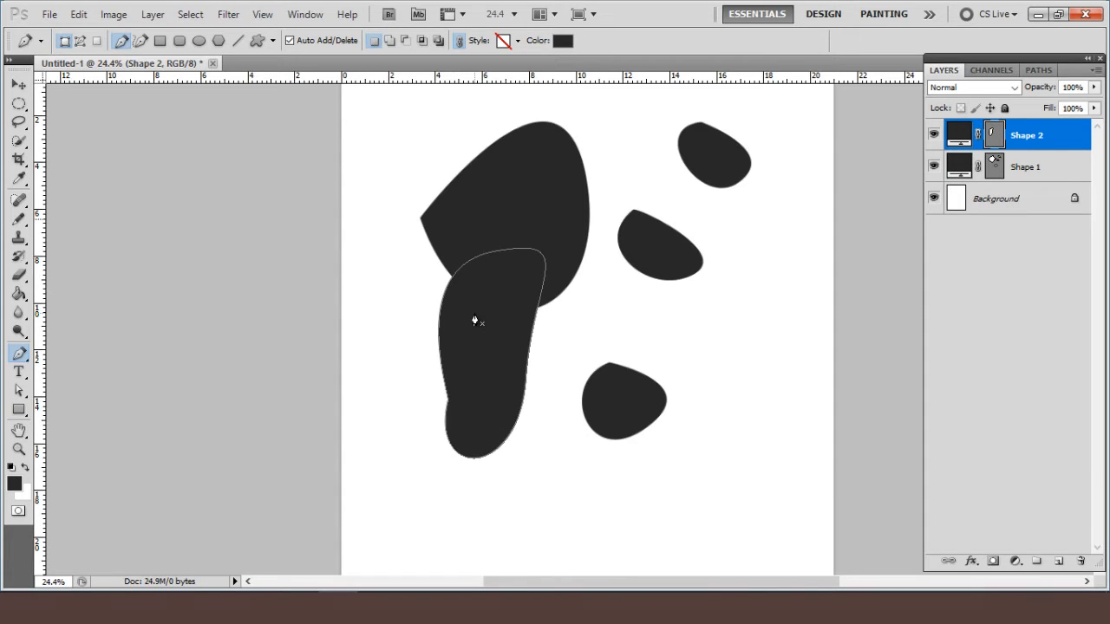
key("Return")
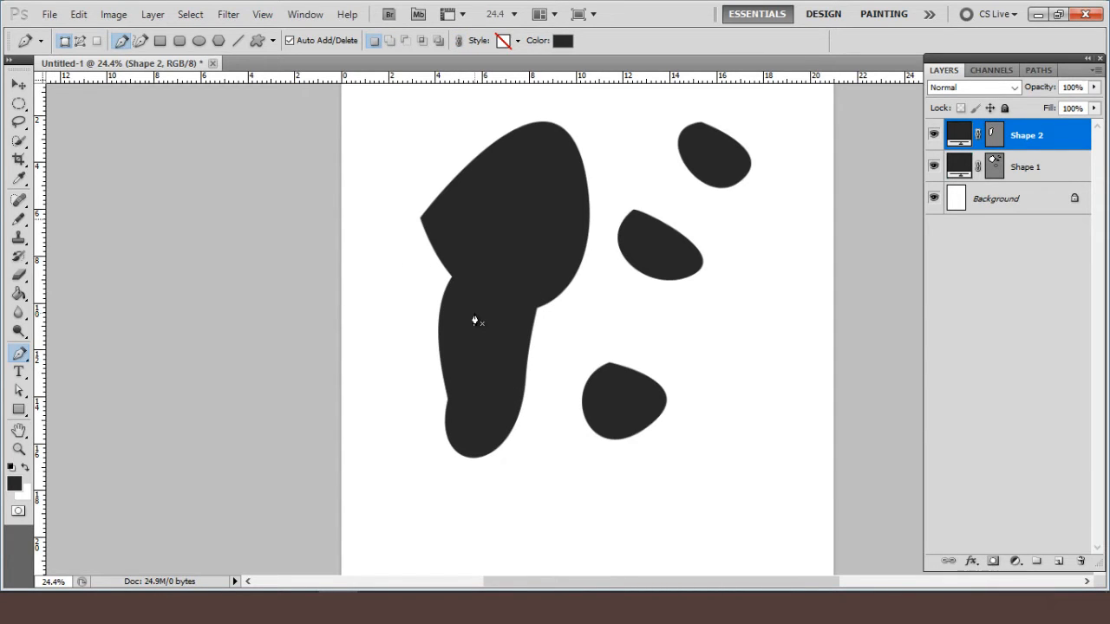
- Undo the last anchors of the overlapping shape and delete both shape layers
key("ctrl+alt+z")
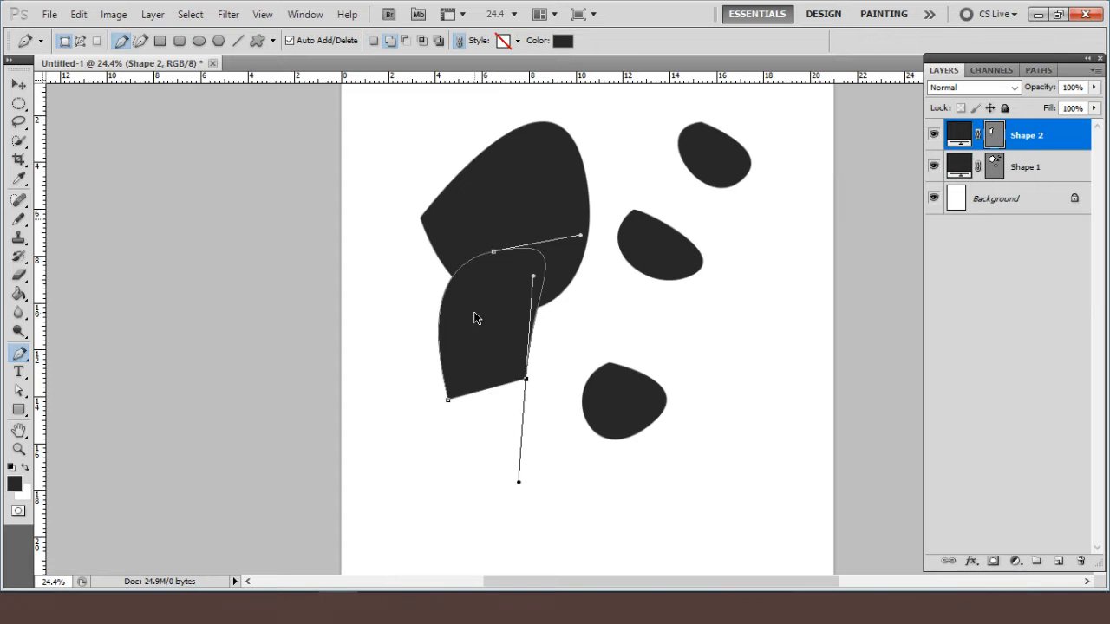
key("ctrl+alt+z")
left_click(1038, 169, "shift")
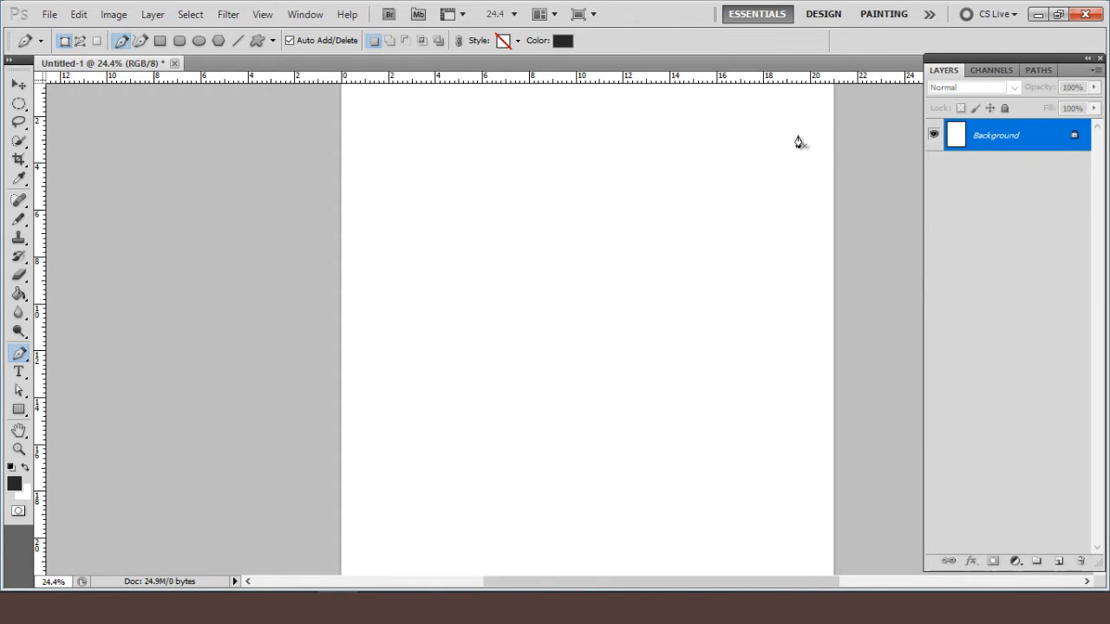
- Undo the layer deletion and all the small added shapes, back to the single large pointed shape
left_click(466, 223)
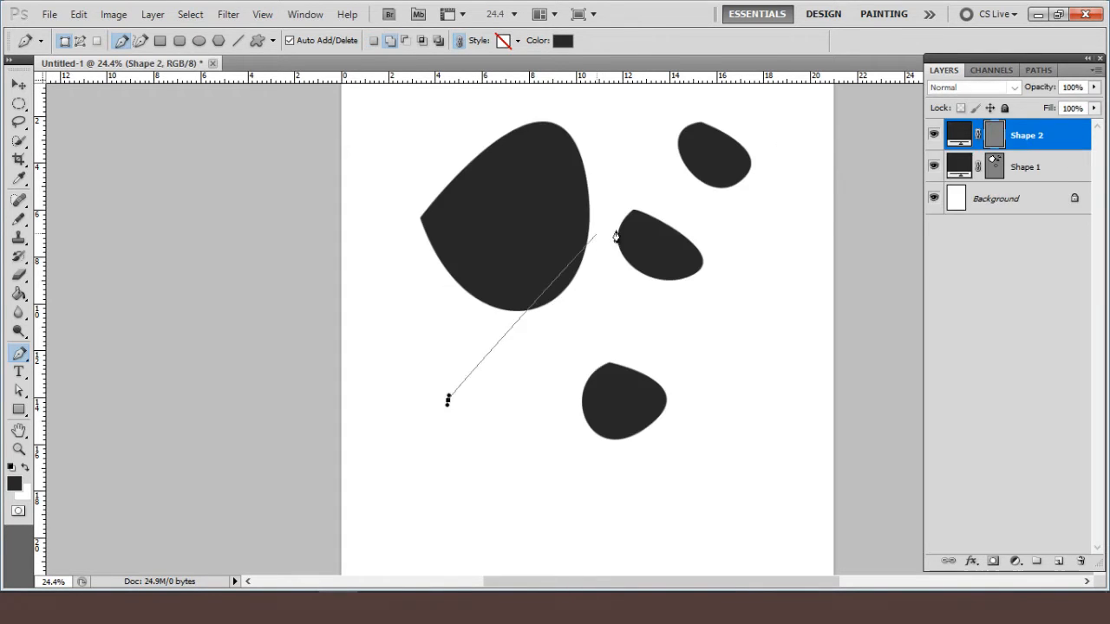
key("ctrl+alt+z")
key("ctrl+shift+z")
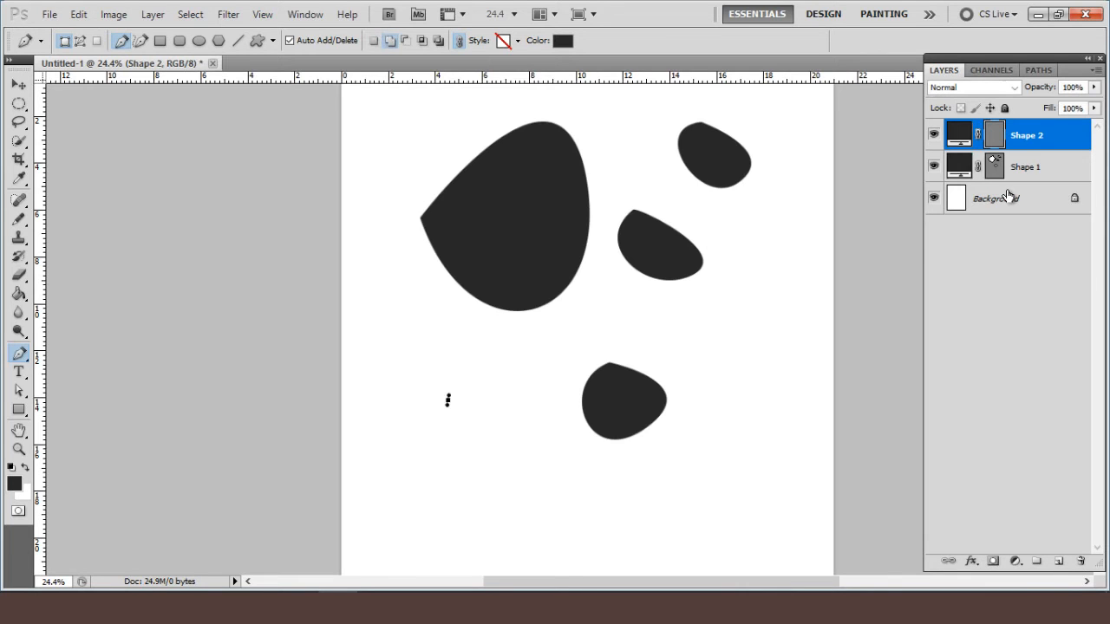
key("ctrl+alt+z")
key("ctrl+alt+z")
key("ctrl+alt+z")
key("ctrl+alt+z")
key("ctrl+alt+z")
key("ctrl+alt+z")
key("ctrl+alt+z")
key("ctrl+alt+z")
key("ctrl+alt+z")
key("ctrl+alt+z")
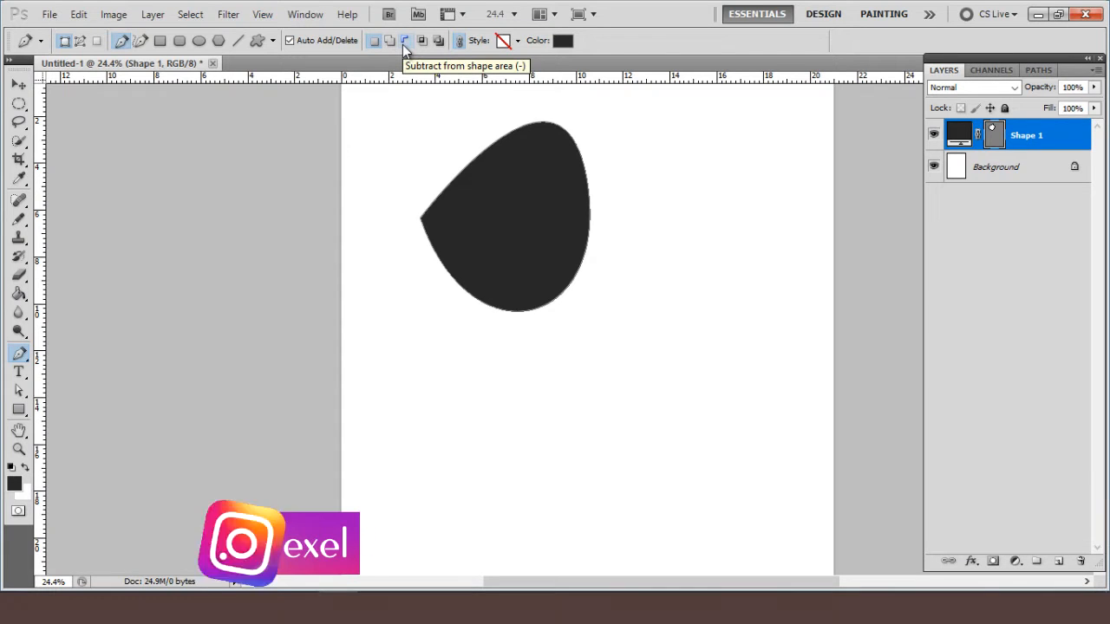
- Use Subtract from shape area to cut away the large shape's lower part with a closed path that has a wavy upper edge
left_click(408, 71)
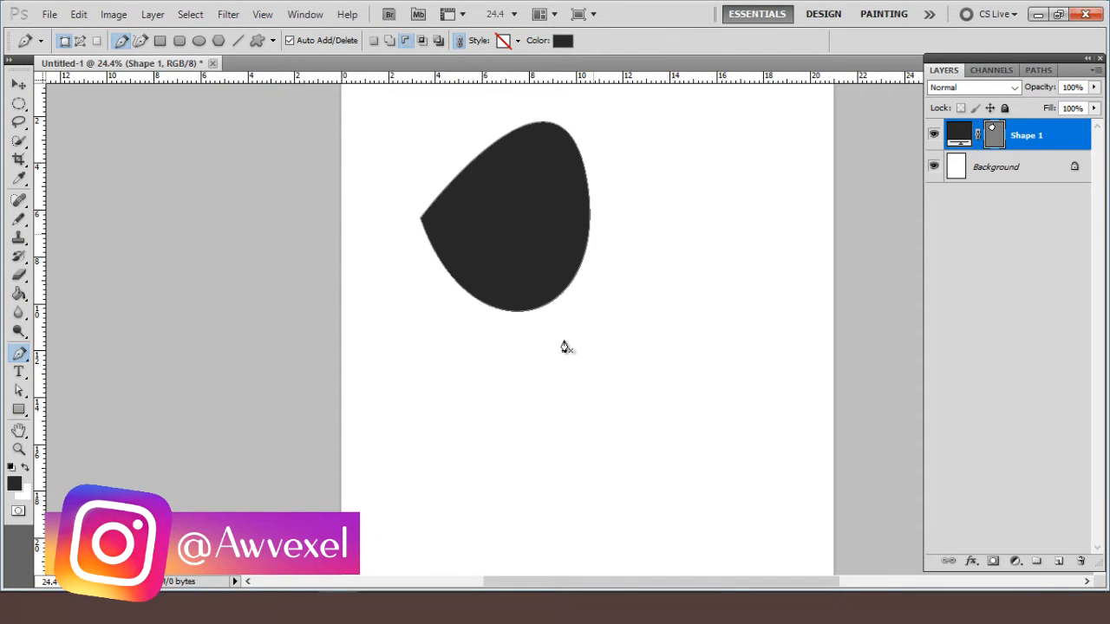
left_click(428, 247)
left_click_drag(469, 241, 644, 244)
left_click_drag(579, 334, 478, 337)
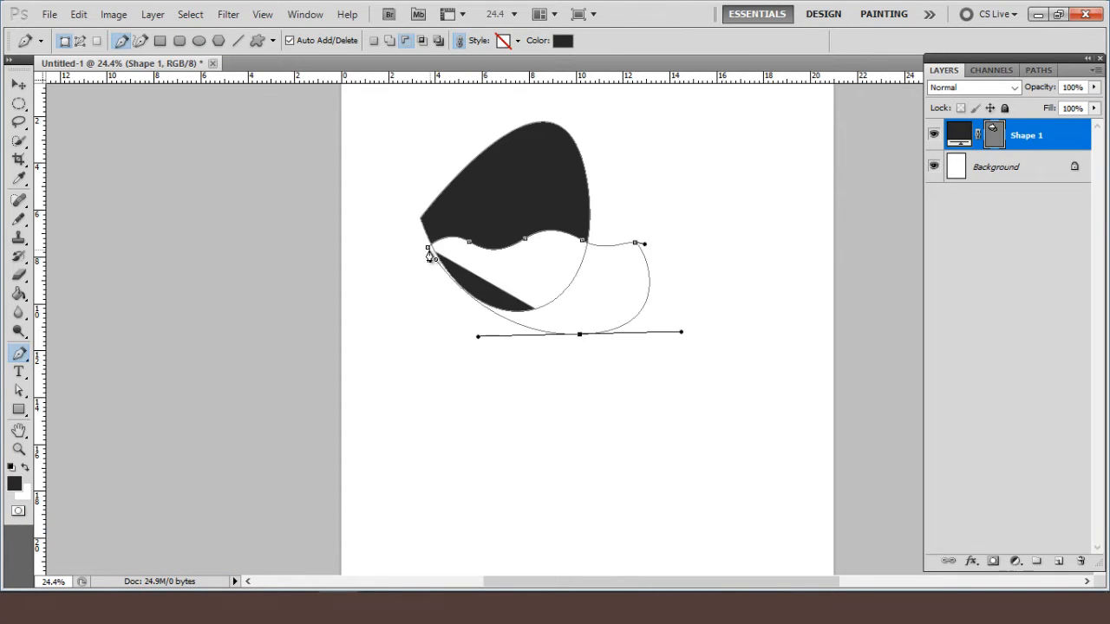
left_click(428, 249)
key("Escape")
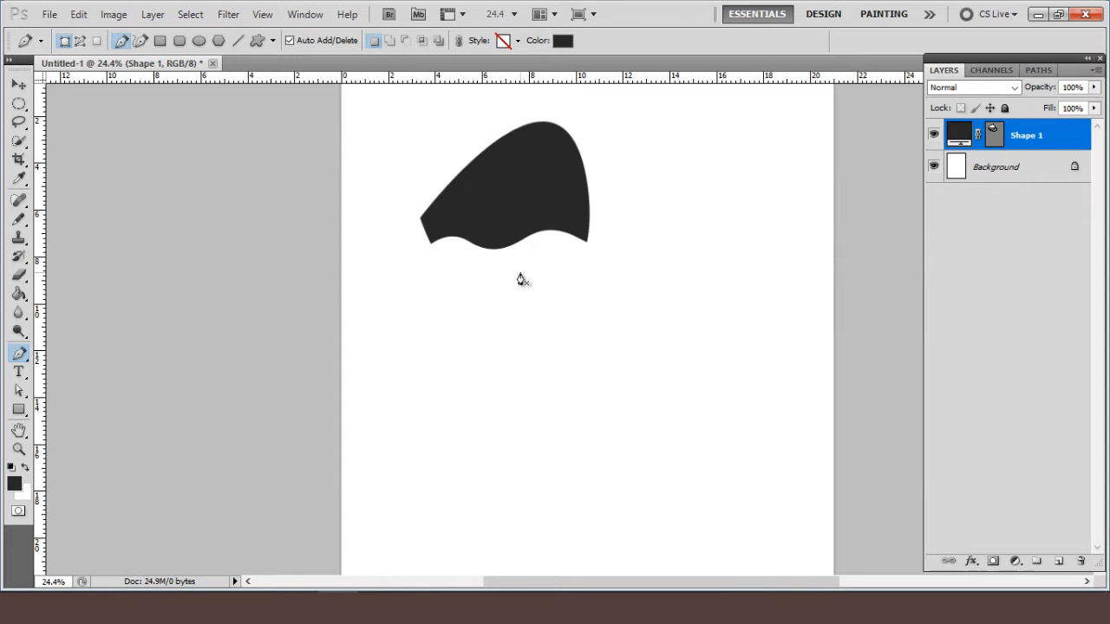
- Undo the wavy subtraction path from the large shape
key("ctrl+alt+z")
key("ctrl+alt+z")
key("ctrl+alt+z")
key("ctrl+alt+z")
key("ctrl+alt+z")
key("ctrl+alt+z")
key("ctrl+alt+z")
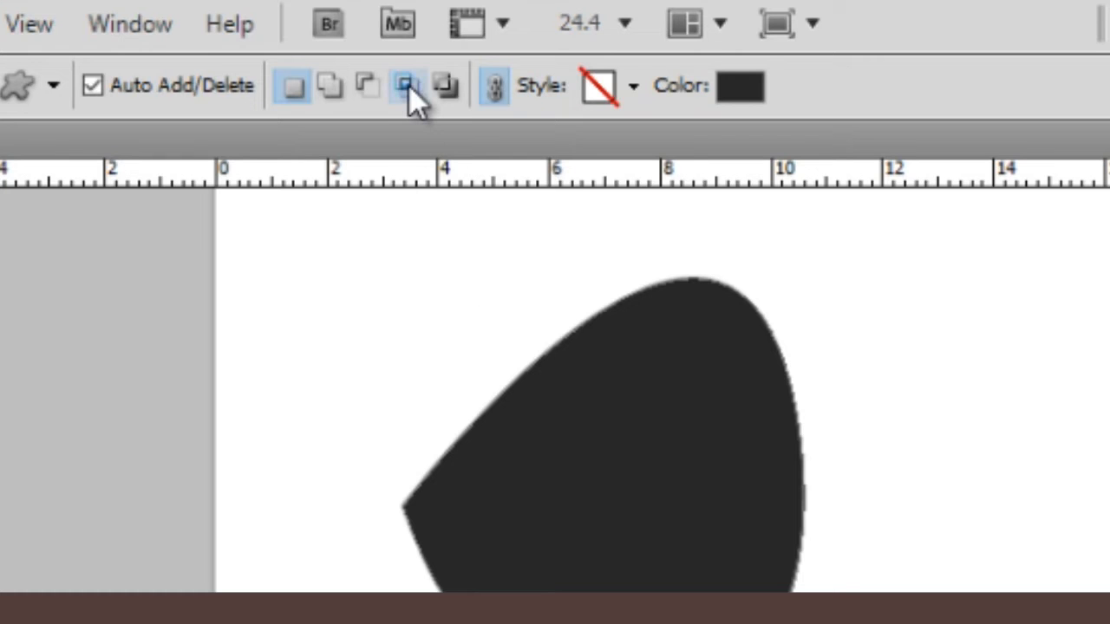
- Set the Pen tool to Intersect shape areas and draw a closed curved path over the large shape's lower part
left_click(423, 42)
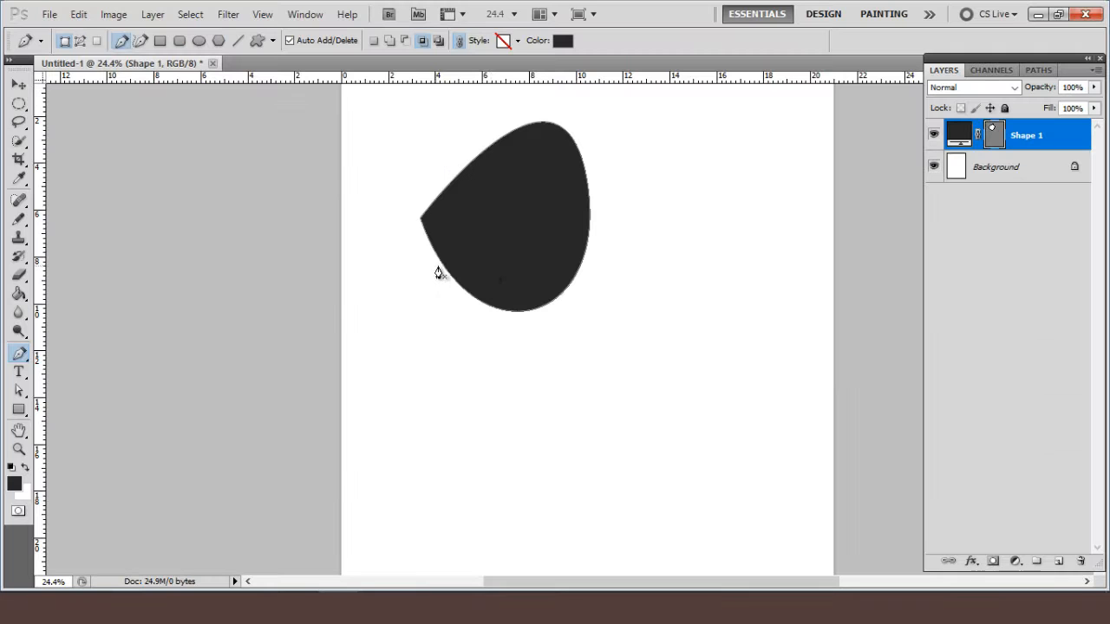
left_click(438, 266)
left_click_drag(498, 269, 525, 286)
mouse_move(570, 261)
left_mouse_down()
mouse_move(622, 290)
mouse_move(615, 395)
left_mouse_up()
left_click_drag(437, 267, 541, 119)
key("ctrl+alt+z")
left_click_drag(428, 352, 424, 260)
left_click(438, 267)
- Undo the intersecting path drawn over the large shape
key("ctrl+alt+z")
key("ctrl+alt+z")
key("ctrl+alt+z")
key("ctrl+alt+z")
key("ctrl+alt+z")
key("ctrl+alt+z")
- Set the Pen tool to Exclude overlapping shape areas and draw curved anchors across the large shape
left_click(438, 41)
left_click_drag(491, 248, 541, 268)
left_click_drag(580, 231, 644, 255)
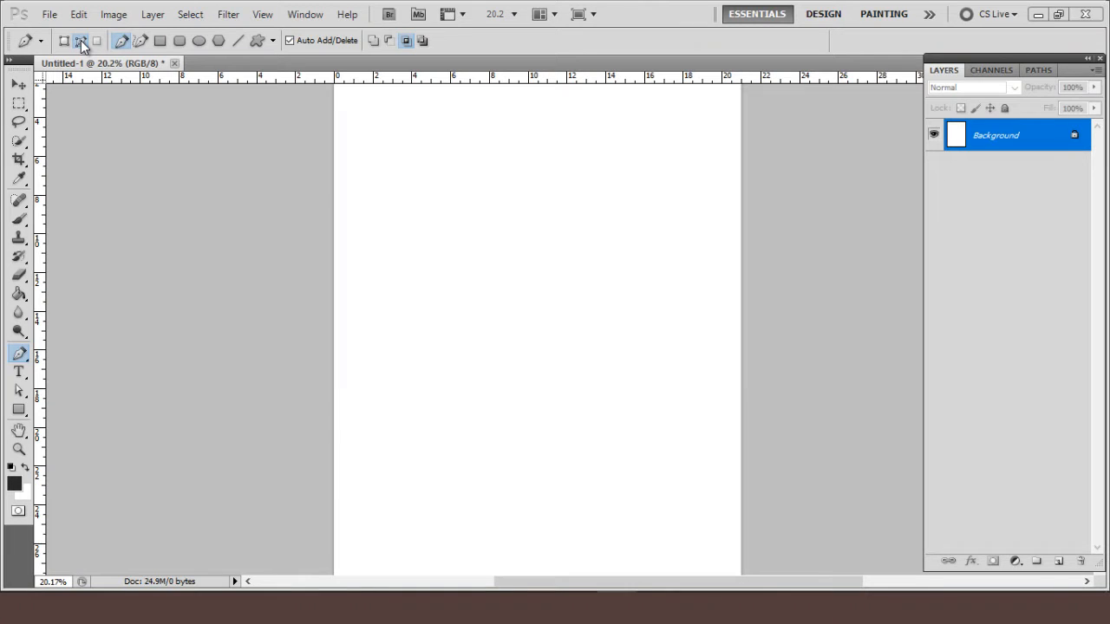
- Draw a closed rounded outline in the middle of the page with the Pen tool in Paths mode
left_click(446, 261)
left_click_drag(580, 318, 594, 432)
left_click_drag(445, 261, 529, 124)
left_click(553, 115, "ctrl")
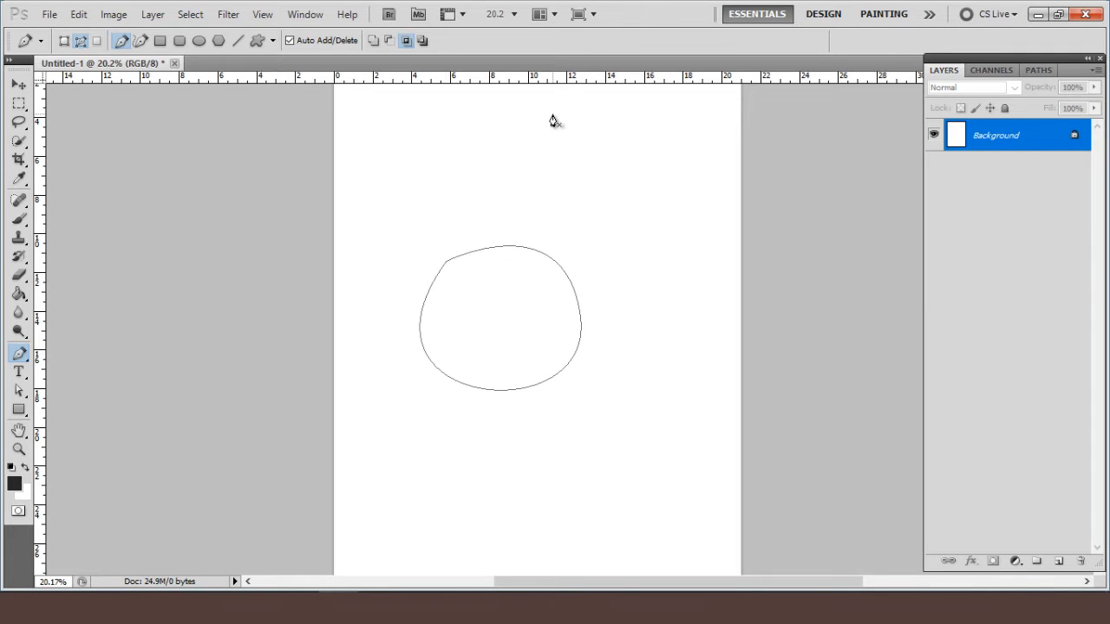
- Try drawing a curved shape with the Pen tool in Shape layers mode and undo it
left_click(64, 41)
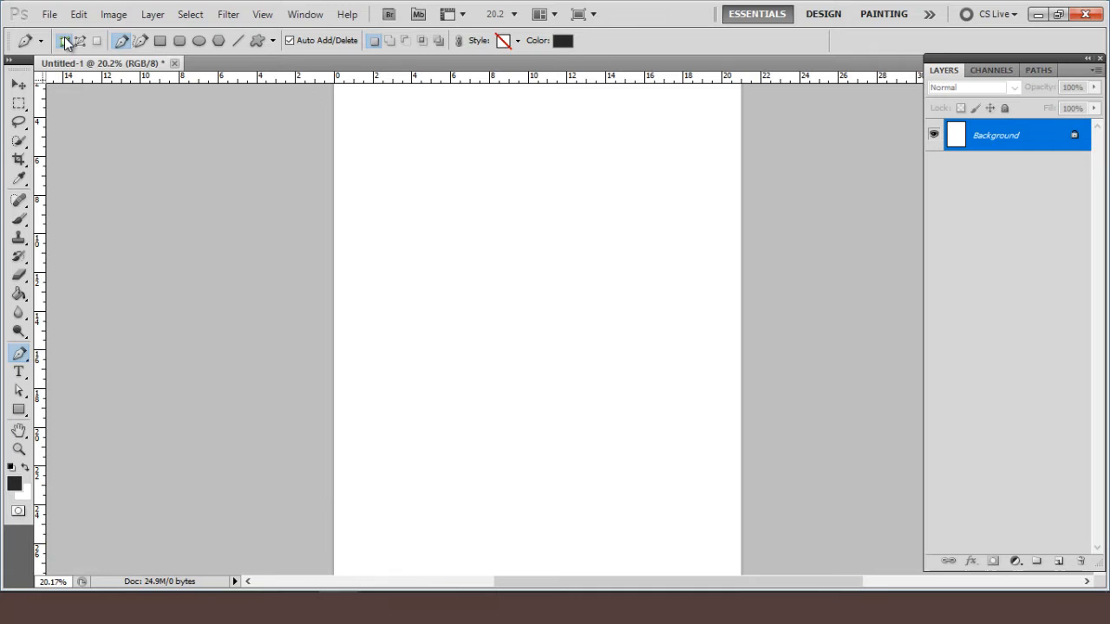
left_click(511, 255)
left_click_drag(642, 385, 501, 416)
key("ctrl+alt+z")
key("ctrl+alt+z")
key("ctrl+alt+z")
key("ctrl+alt+z")
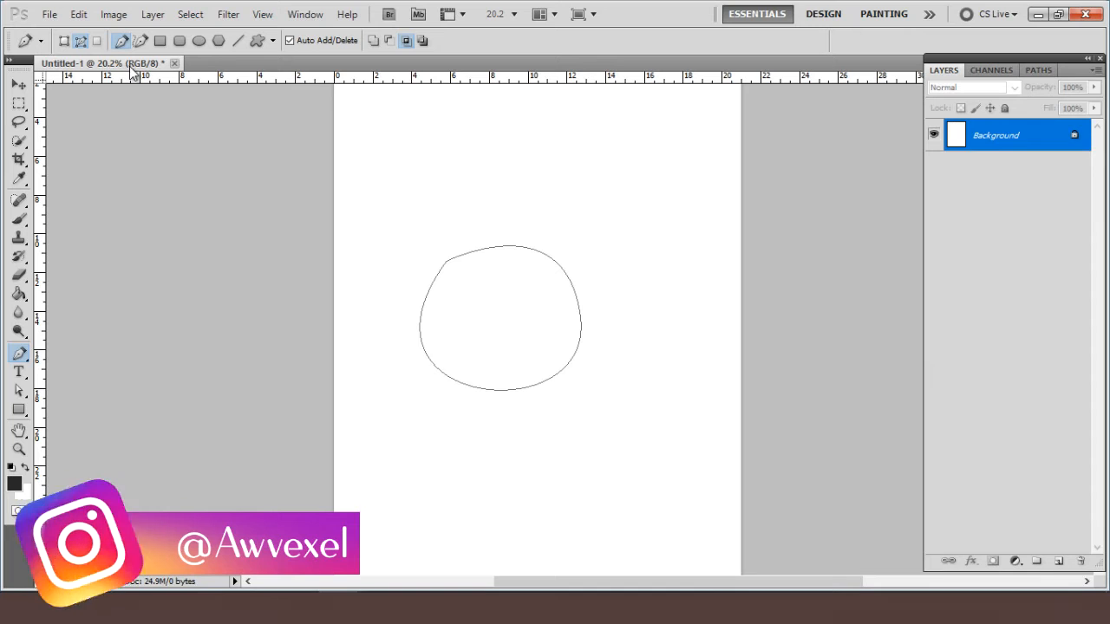
- Convert the closed rounded path into a selection and deselect it
double_click(1015, 143)
left_click(681, 215)
key("ctrl+Return")
key("ctrl+d")
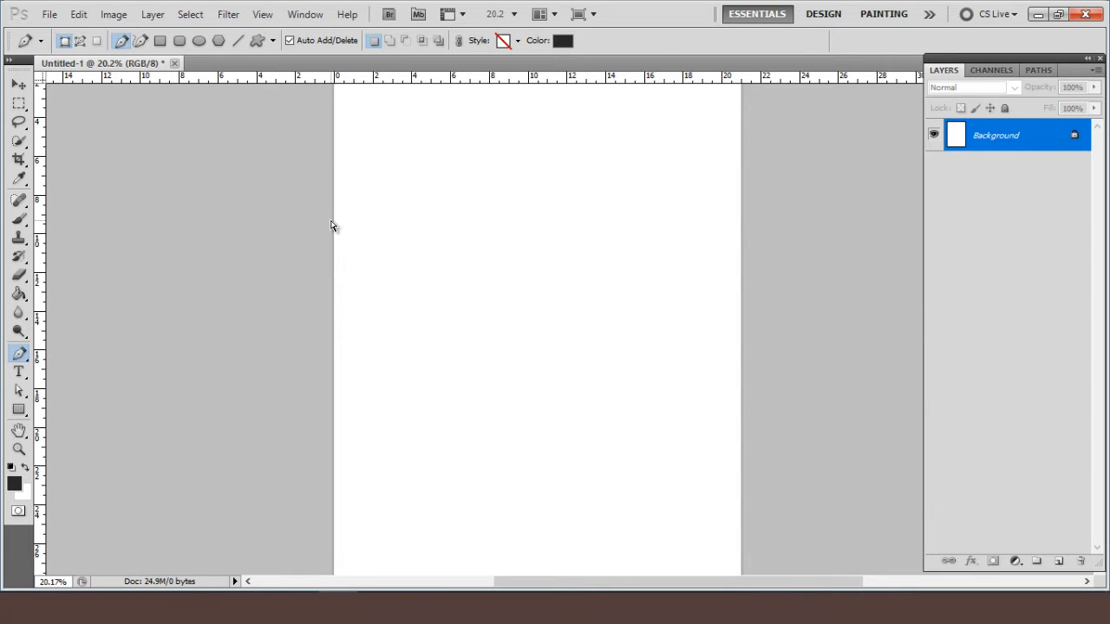
- Open the Hitam putih image and move it with the Move tool onto the Untitled-1 page as a new layer
key("ctrl+o")
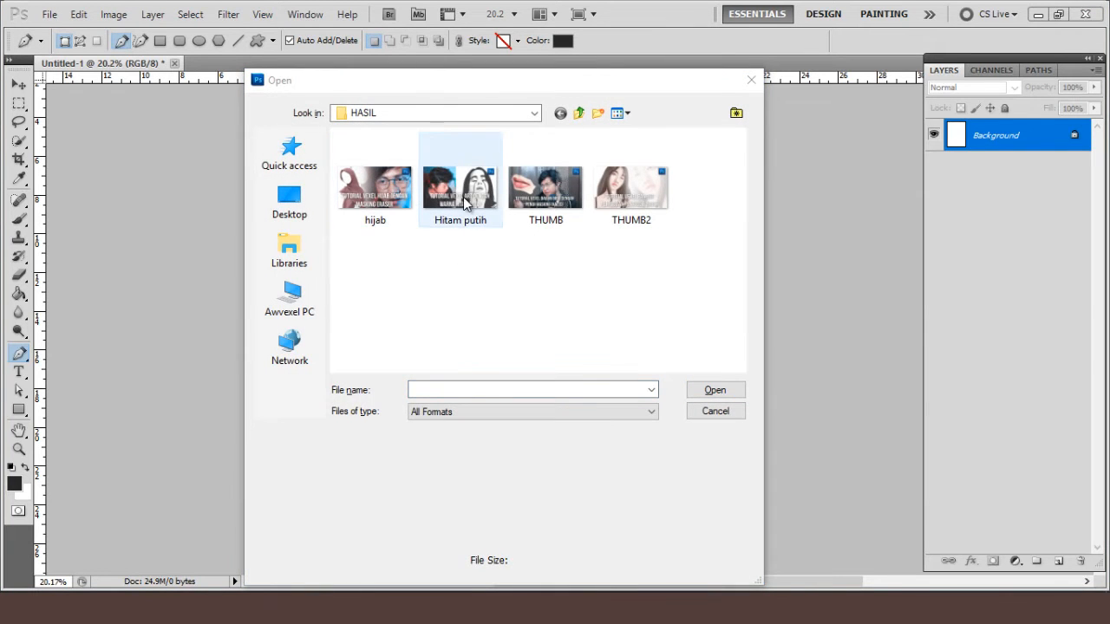
double_click(466, 201)
left_click(19, 86)
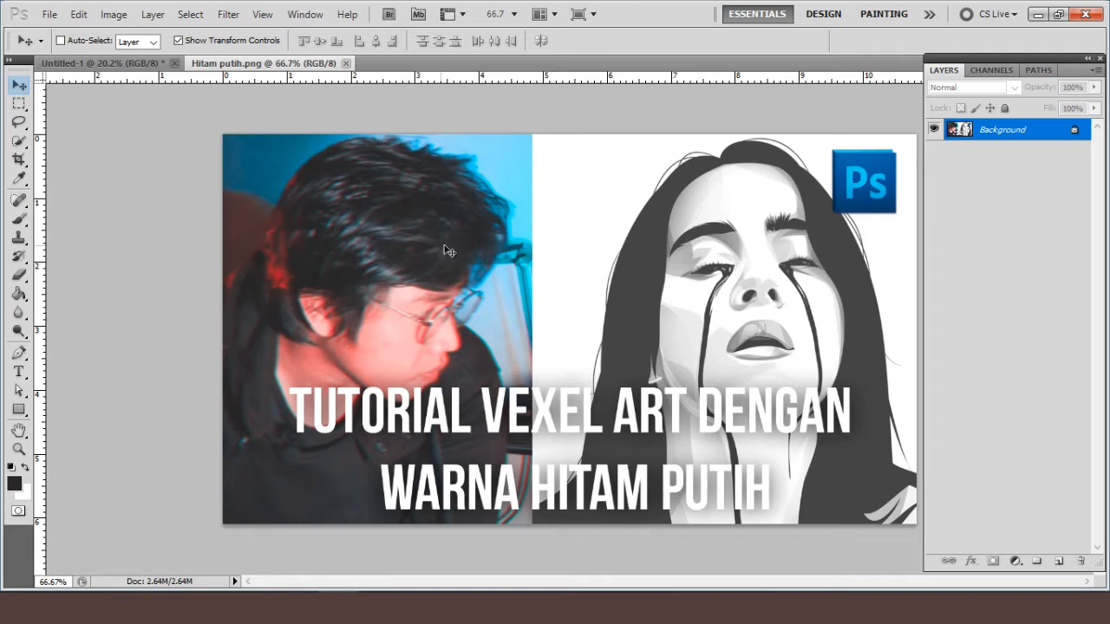
left_click_drag(141, 67, 424, 231)
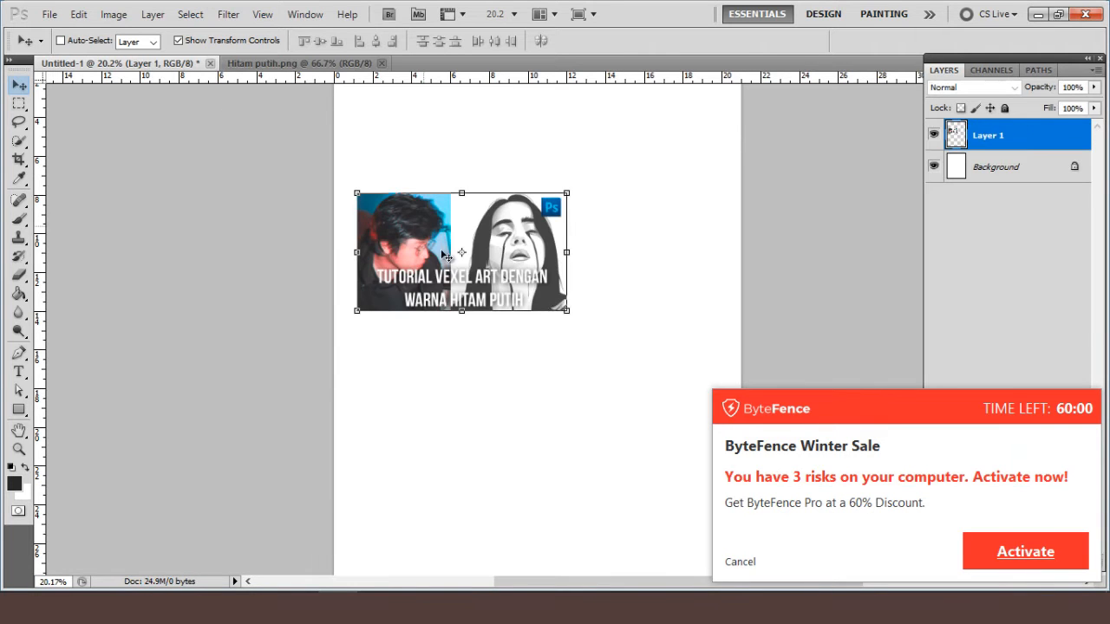
- Dismiss the ByteFence pop-up, and scale the placed image proportionally to about 160% across the upper half of the page
left_click(744, 563)
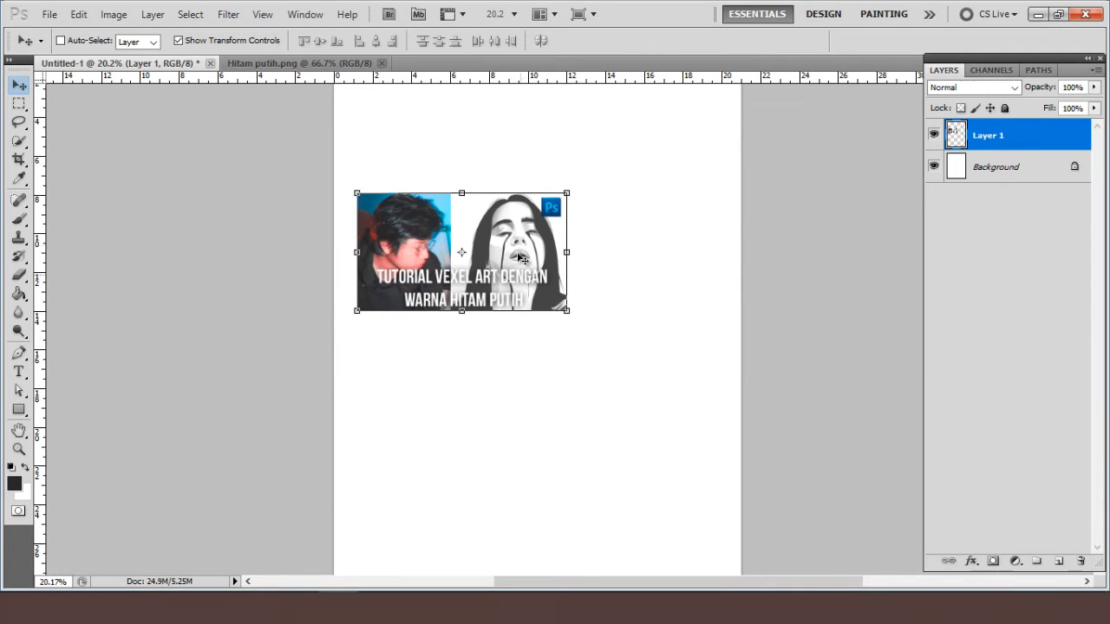
left_click_drag(526, 276, 589, 293)
left_click_drag(654, 189, 699, 176)
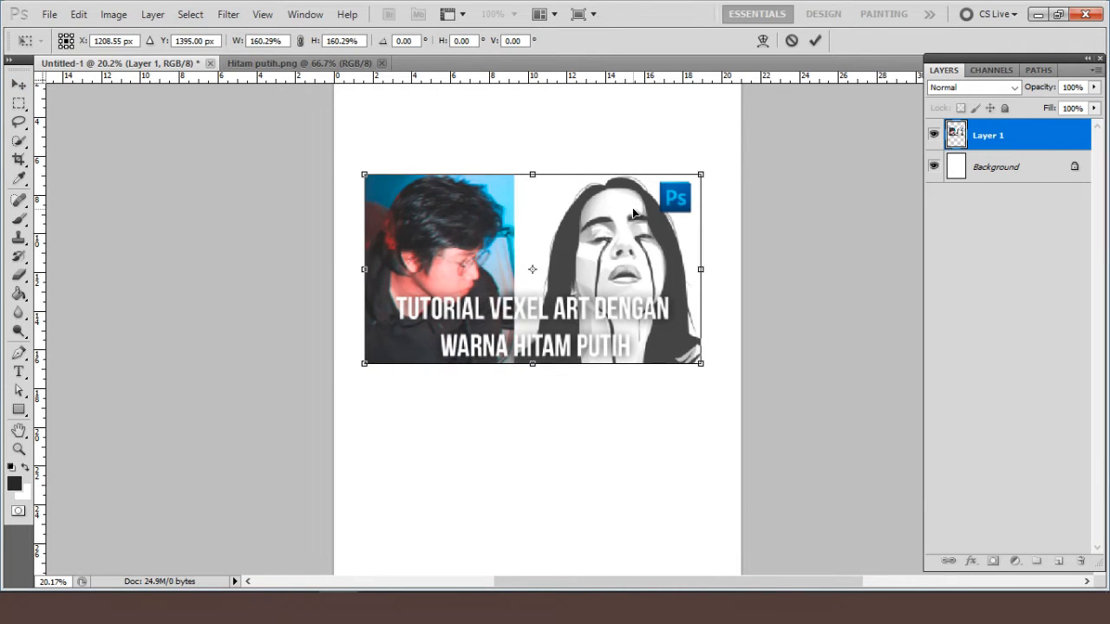
key("Return")
- Activate the Pen tool in Paths mode for tracing the man's photo in the placed image
scroll(630, 218, "up", 2)
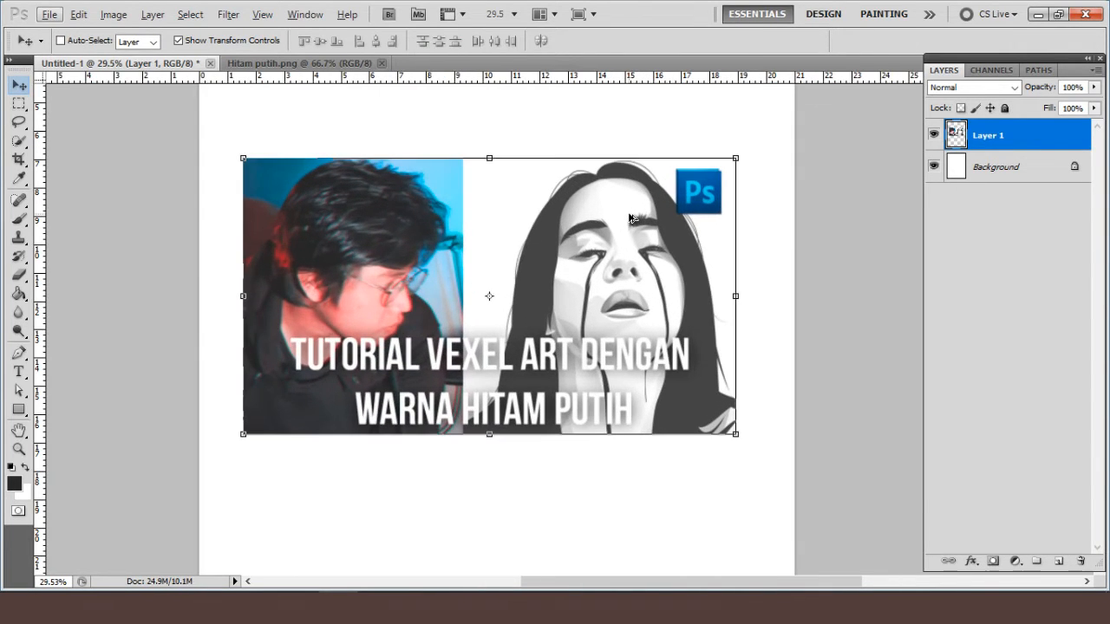
scroll(343, 275, "up", 2)
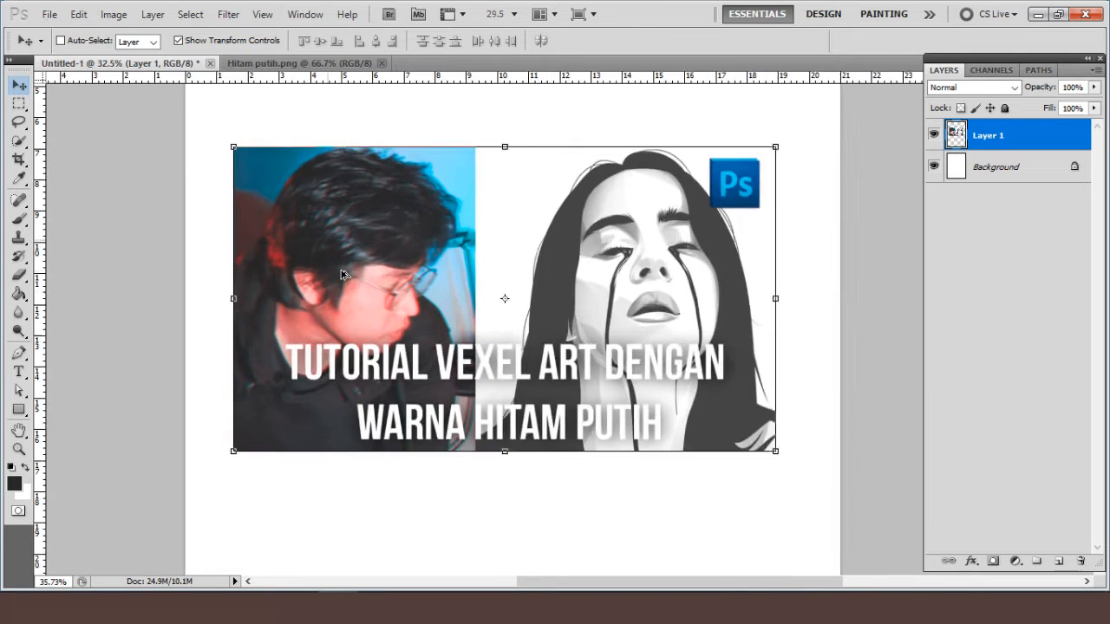
scroll(348, 279, "up", 1)
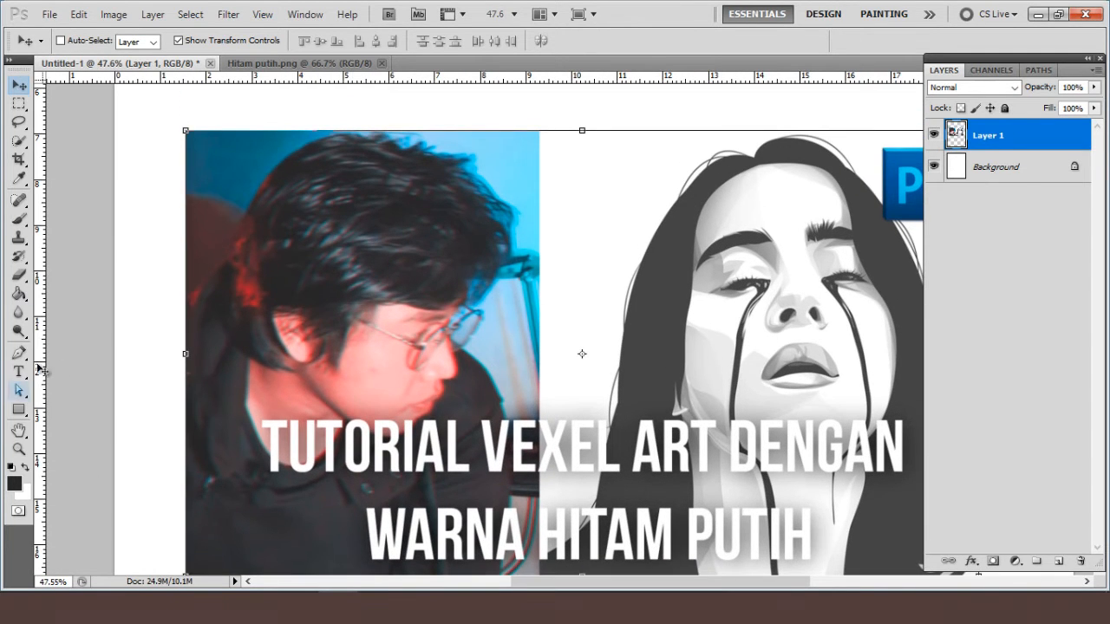
left_click(17, 354)
scroll(126, 111, "up", 1)
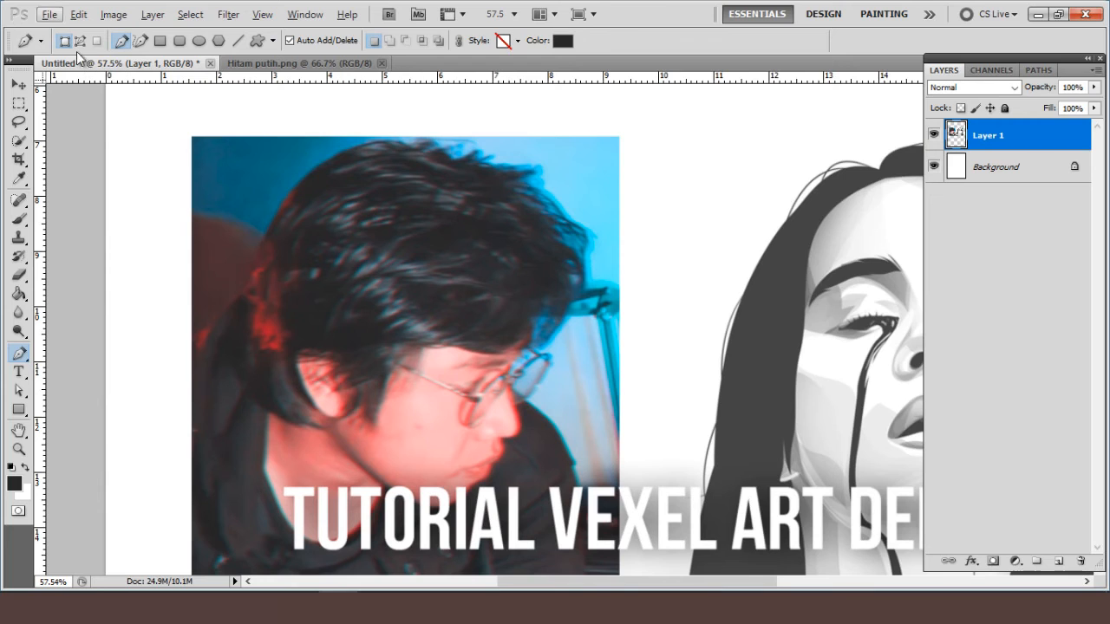
left_click(80, 40)
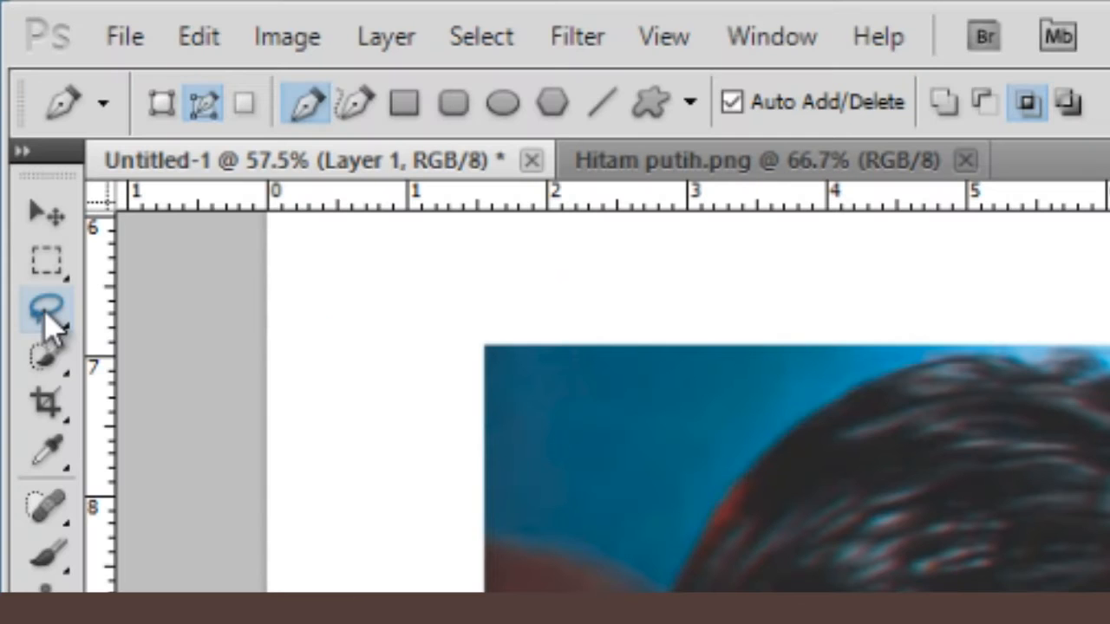
- Try the Polygonal Lasso tool on the man's hair and discard the started selection
left_click(48, 312)
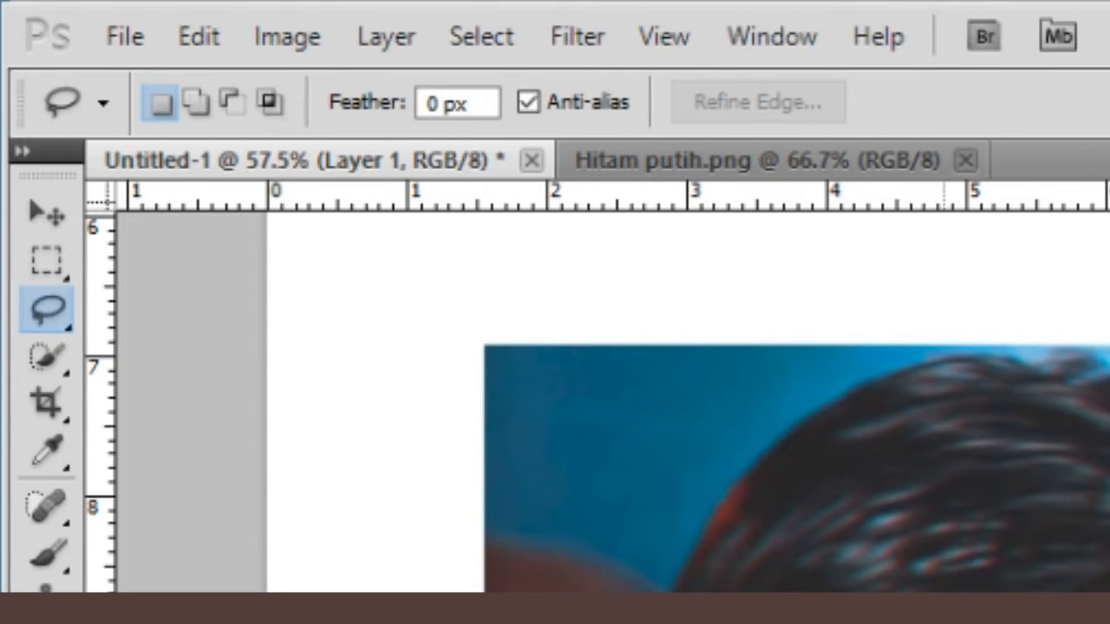
scroll(953, 618, "down", 1)
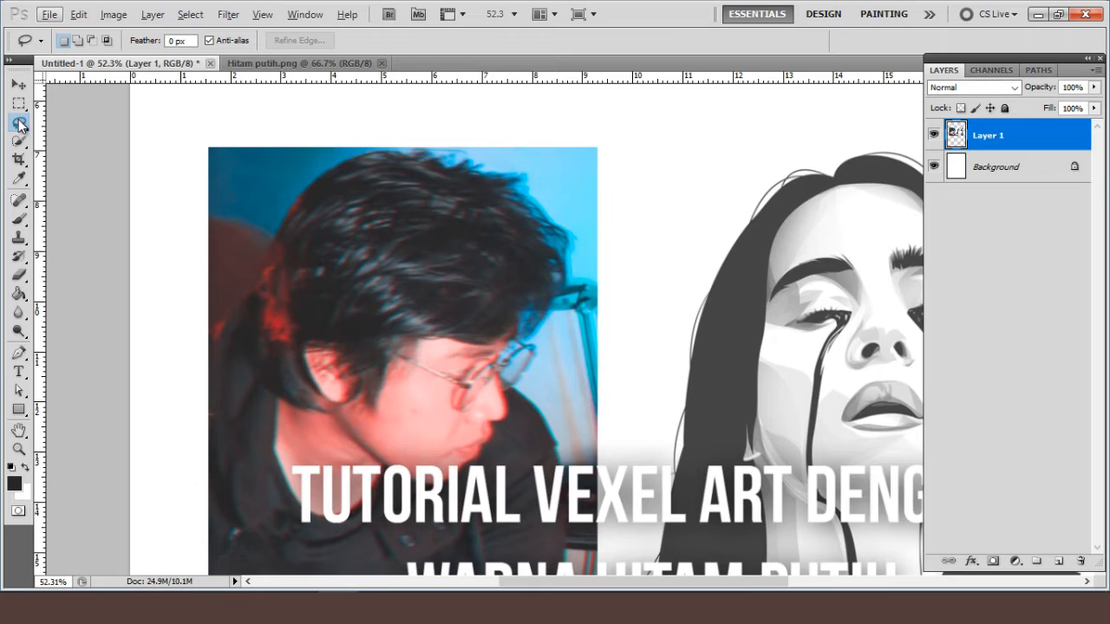
left_click_drag(19, 125, 75, 141)
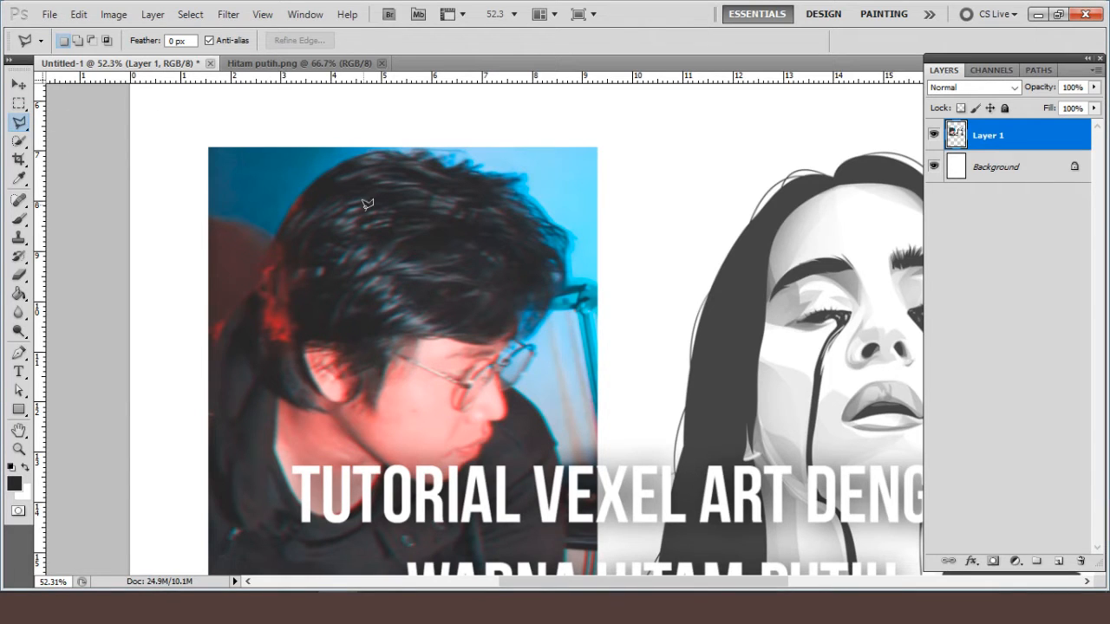
left_click(367, 205)
key("ctrl+d")
- Try a roundish freehand selection over the back of the man's hair with the Lasso tool and deselect it
left_click_drag(19, 122, 46, 139)
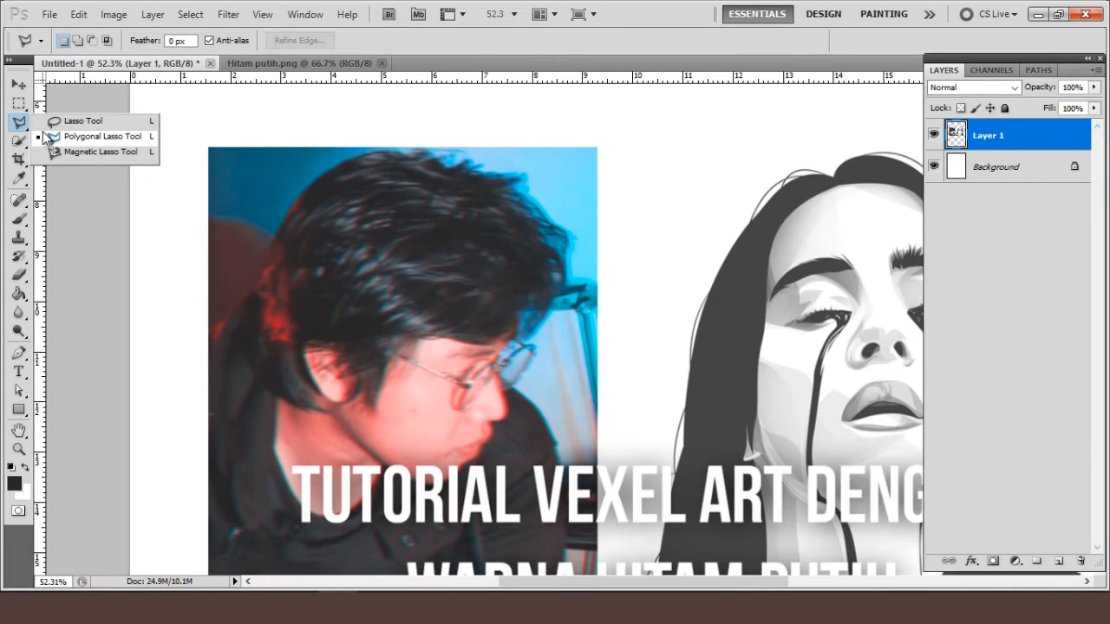
left_click_drag(46, 138, 71, 123)
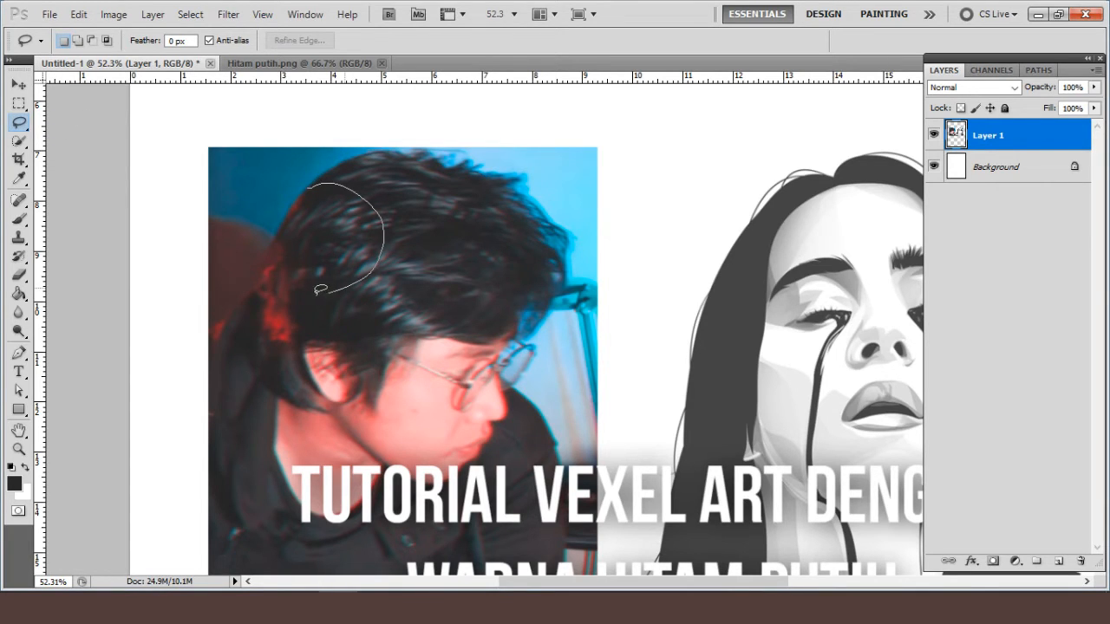
left_click_drag(275, 212, 269, 234)
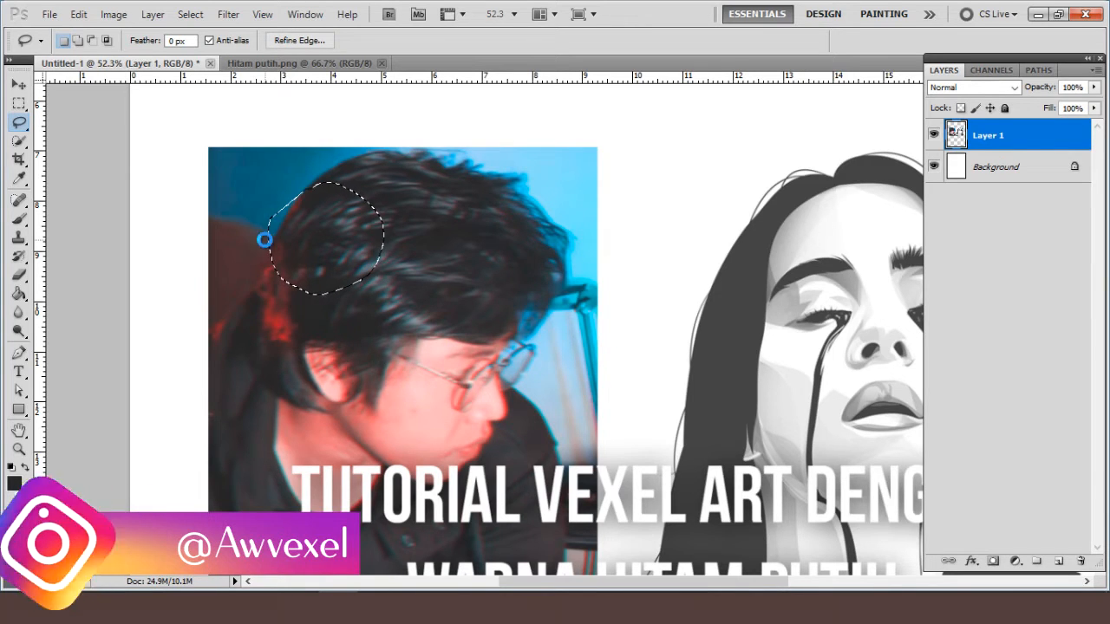
key("ctrl+shift+s")
left_click(726, 390)
- Trace a closed Pen tool path around the man's head, following the face, jaw, back of the head, hair and glasses
left_click(529, 365)
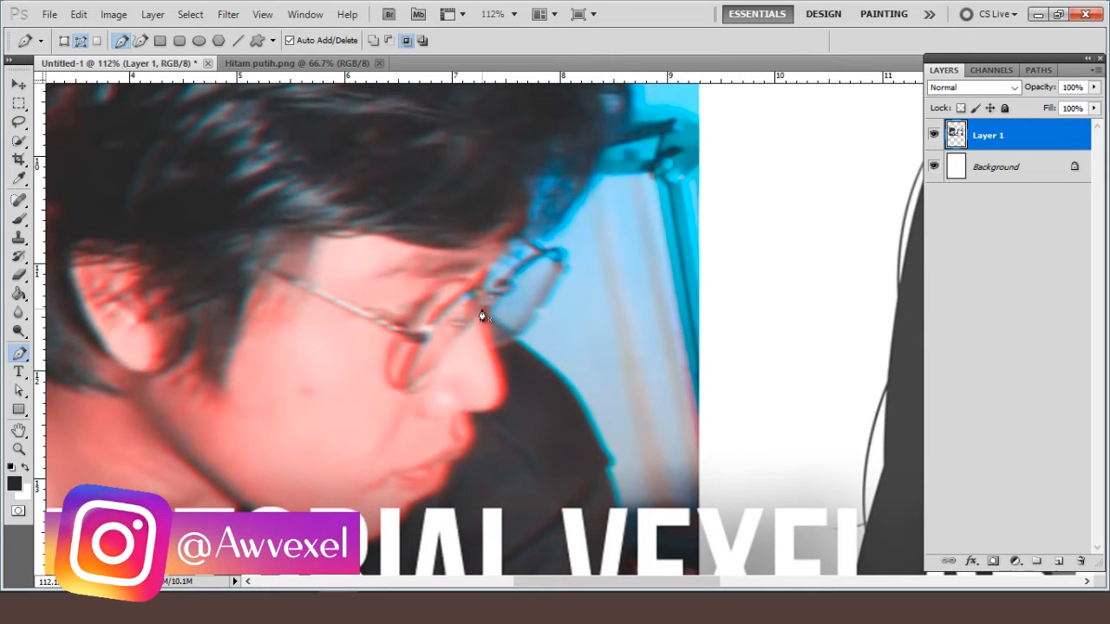
scroll(483, 317, "down", 3)
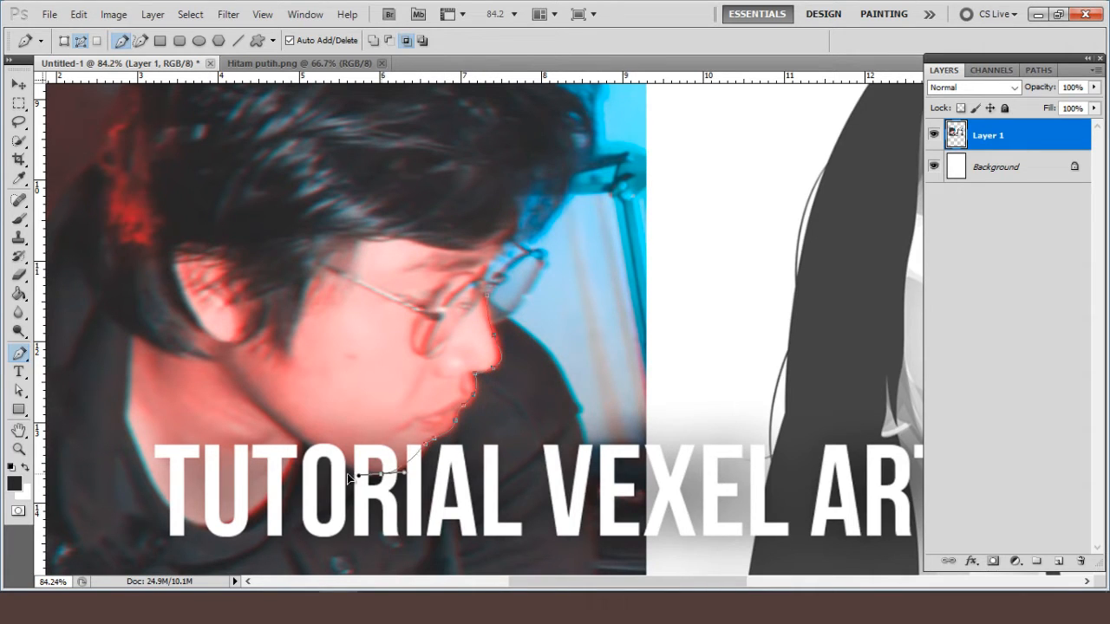
left_click_drag(131, 275, 236, 309)
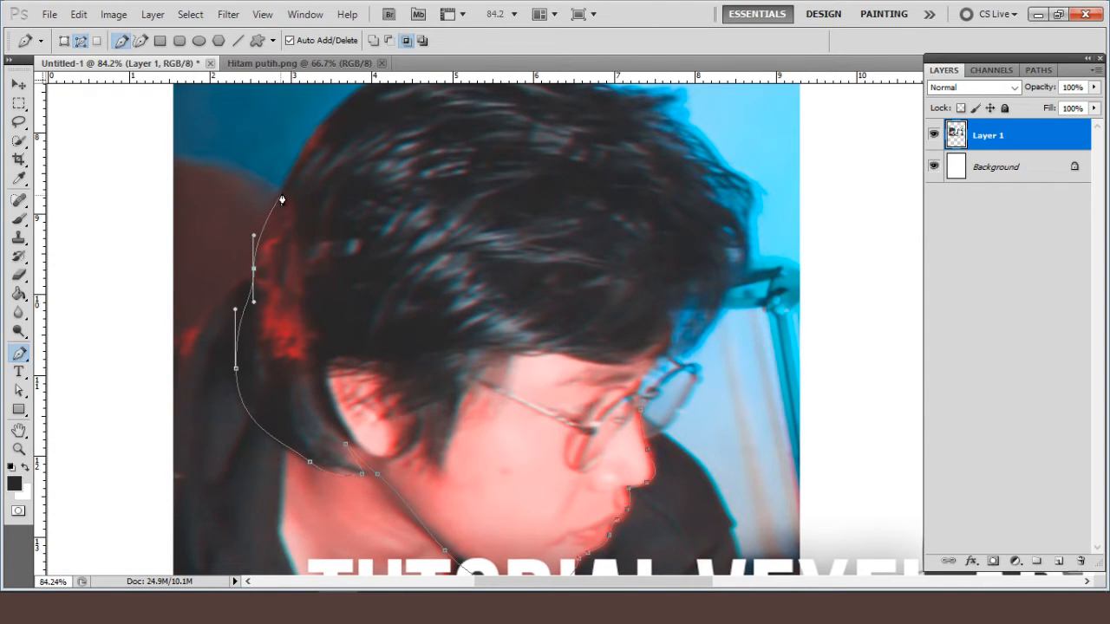
left_click(281, 200)
left_click_drag(332, 154, 318, 291)
left_click_drag(373, 214, 445, 186)
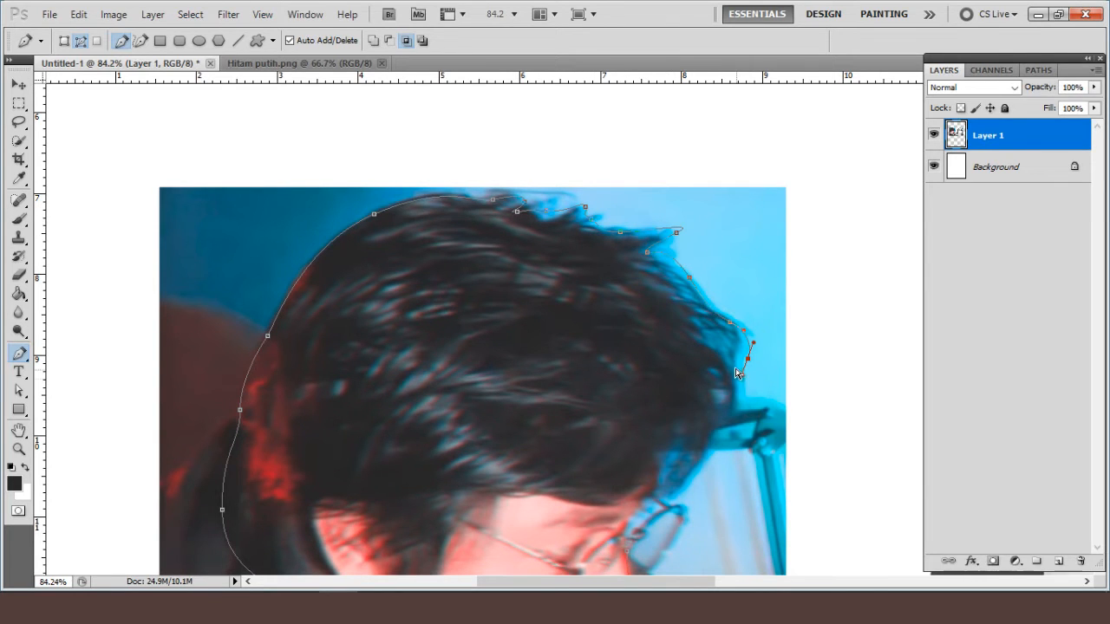
left_click_drag(701, 371, 660, 324)
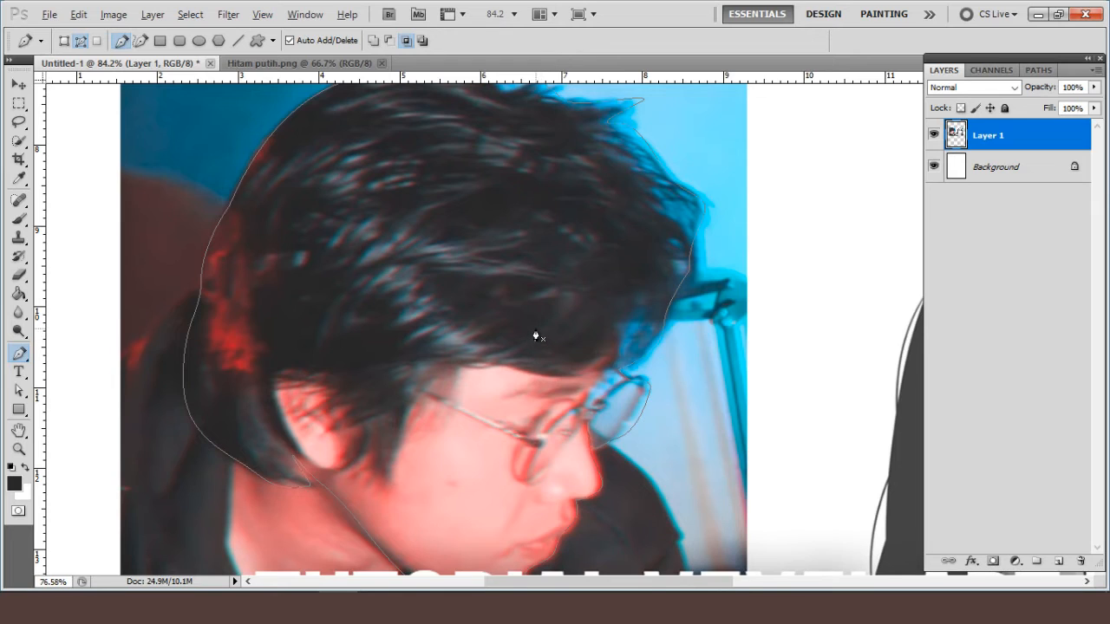
- Convert the closed path around the man's head into a selection
scroll(535, 337, "down", 2)
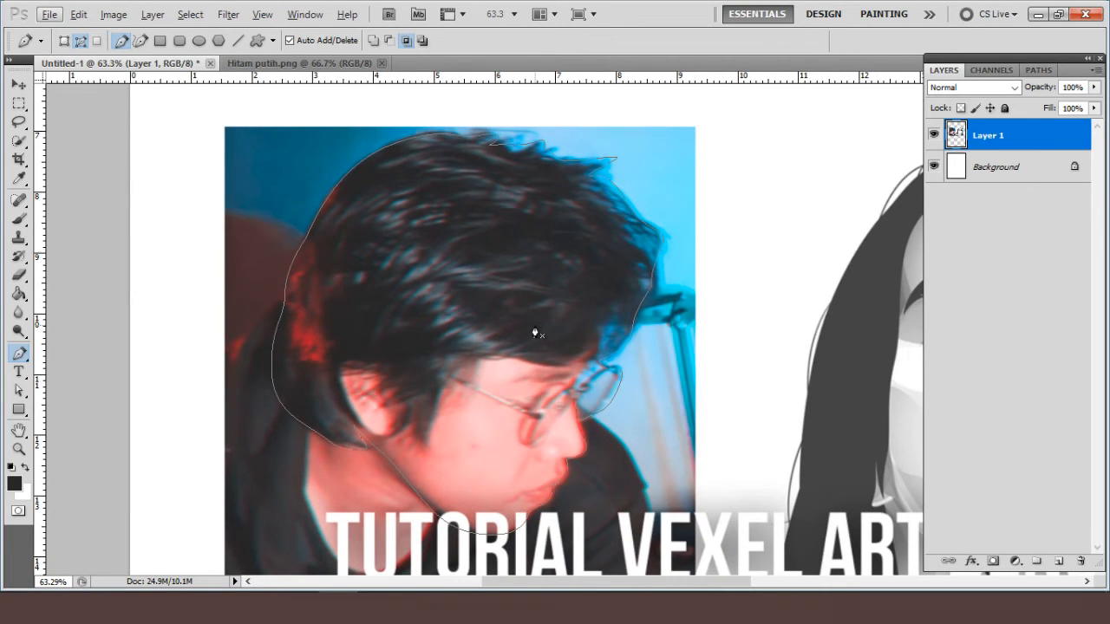
key("ctrl+Return")
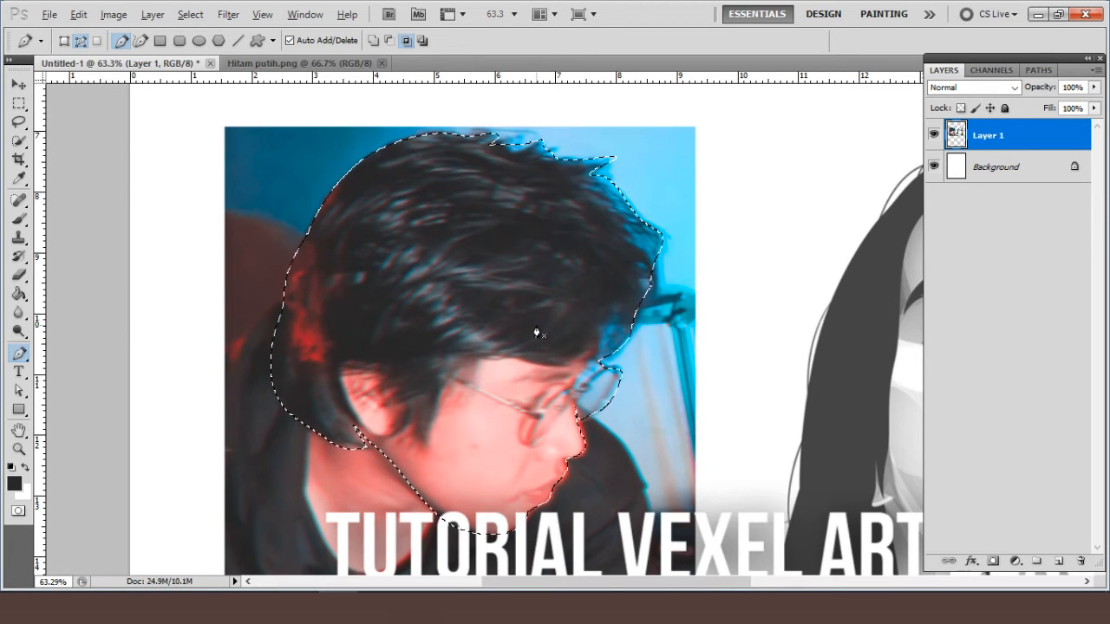
scroll(535, 333, "down", 2)
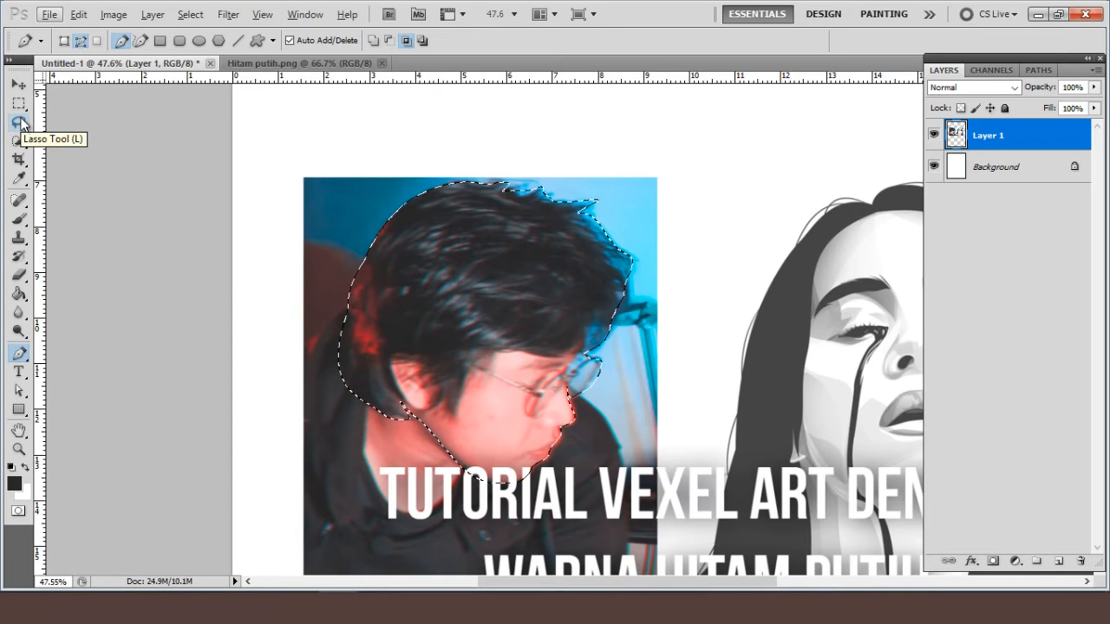
- With the Lasso tool active, duplicate the selected head to a new layer using Layer via Copy
left_click(20, 124)
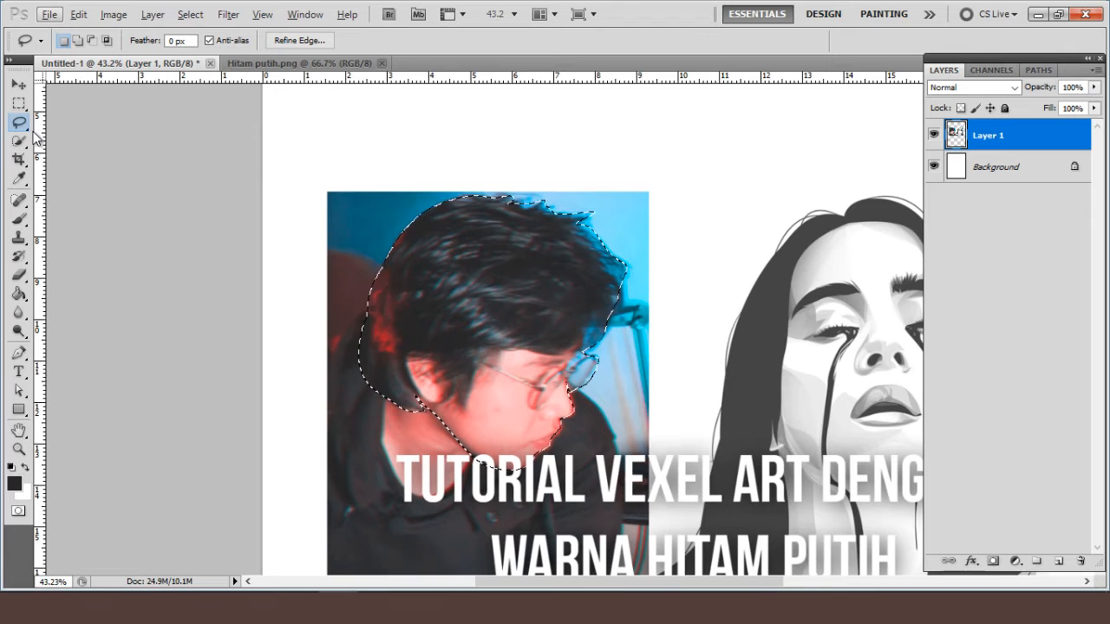
left_click(21, 124)
left_click(21, 126)
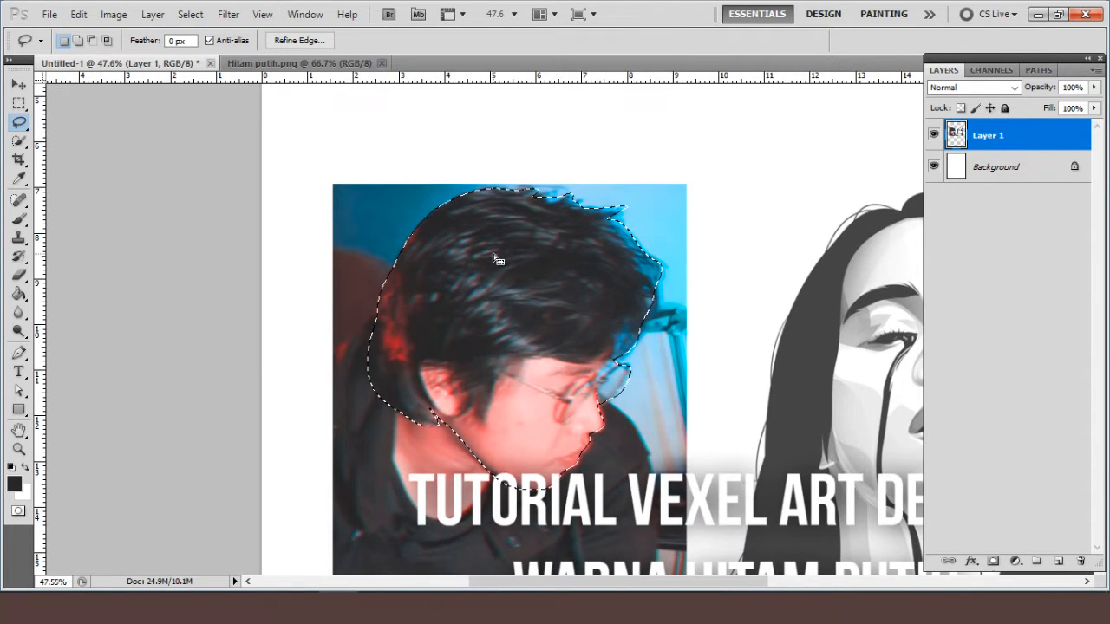
right_click(496, 259)
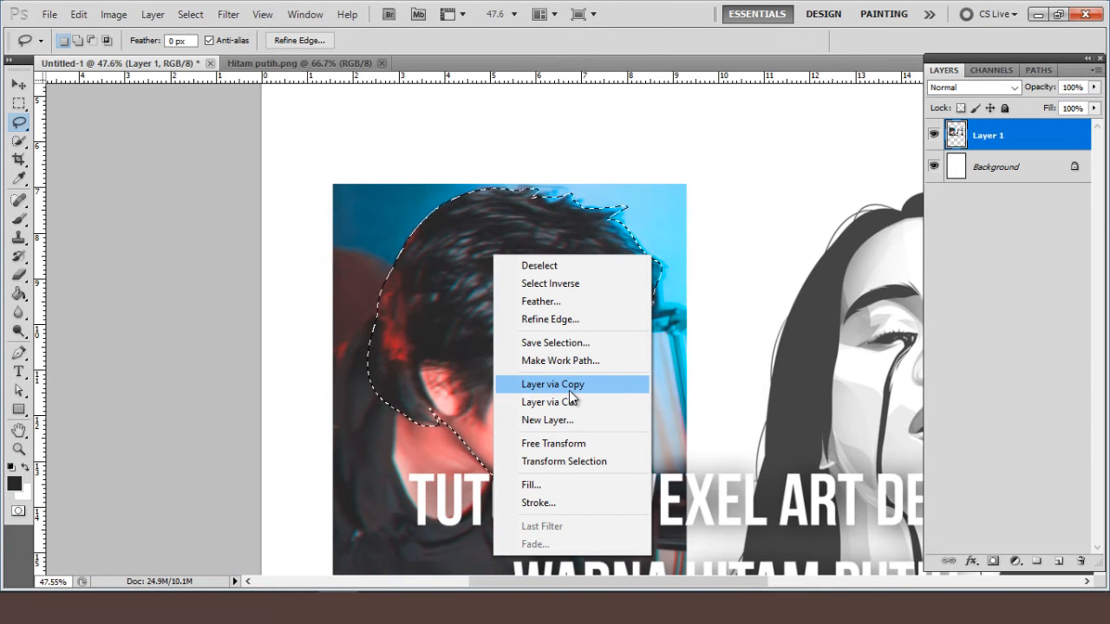
left_click(570, 391)
- Try moving the copied head up above the photo, and undo the move and the new layer
key("v")
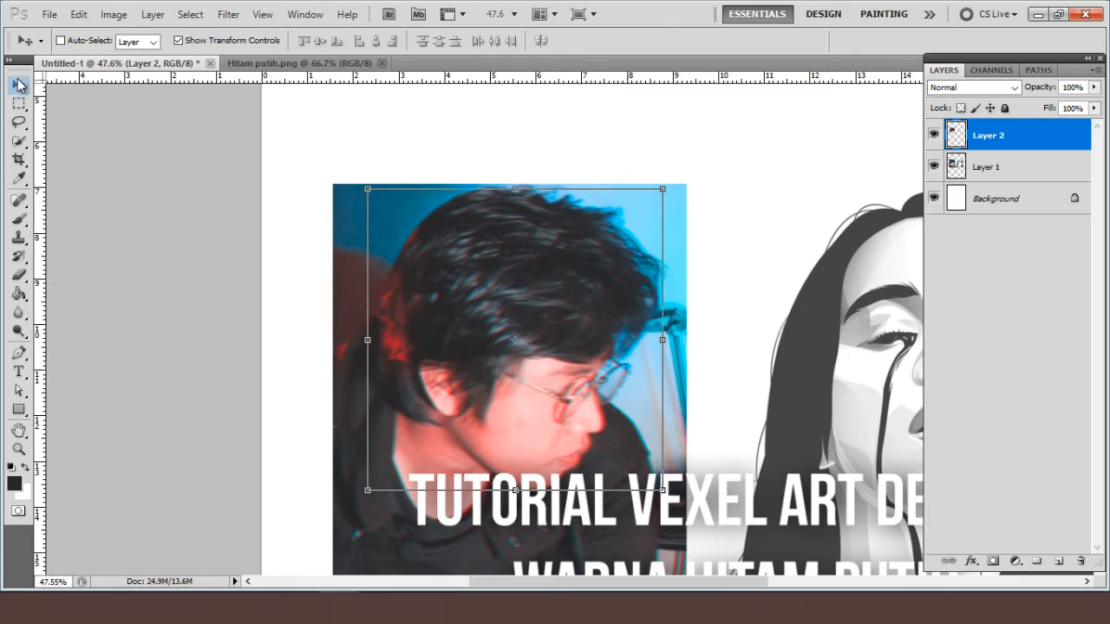
scroll(541, 324, "down", 1)
key("ctrl+t")
left_click_drag(550, 292, 639, 109)
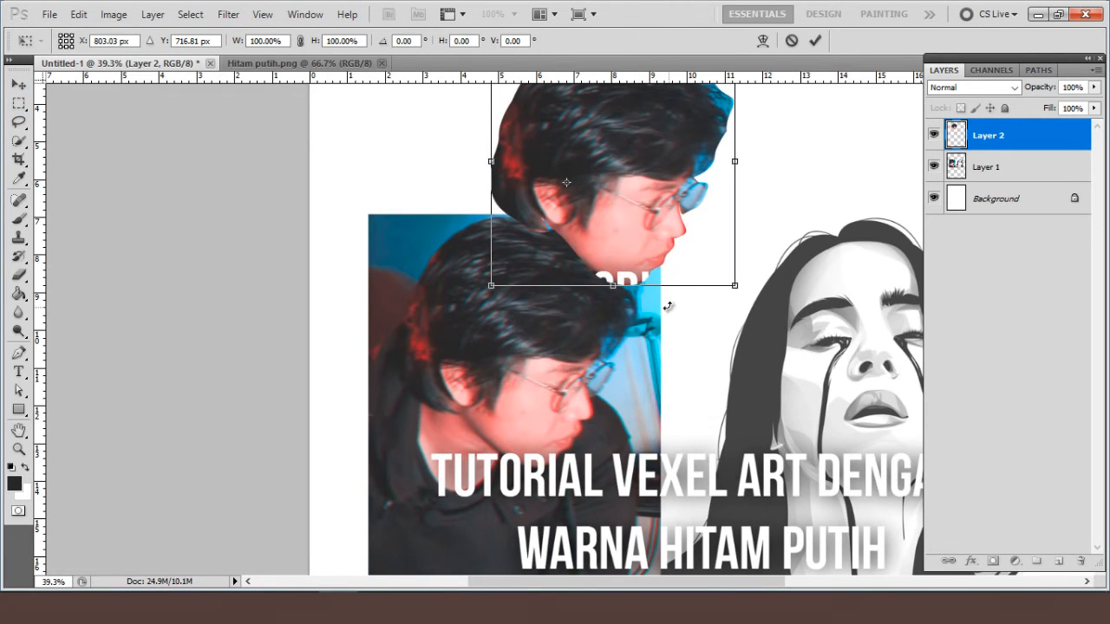
key("Return")
key("ctrl+z")
key("ctrl+alt+z")
- Put the selected head on a new layer again, using the Lasso tool's selection commands
scroll(567, 298, "up", 1)
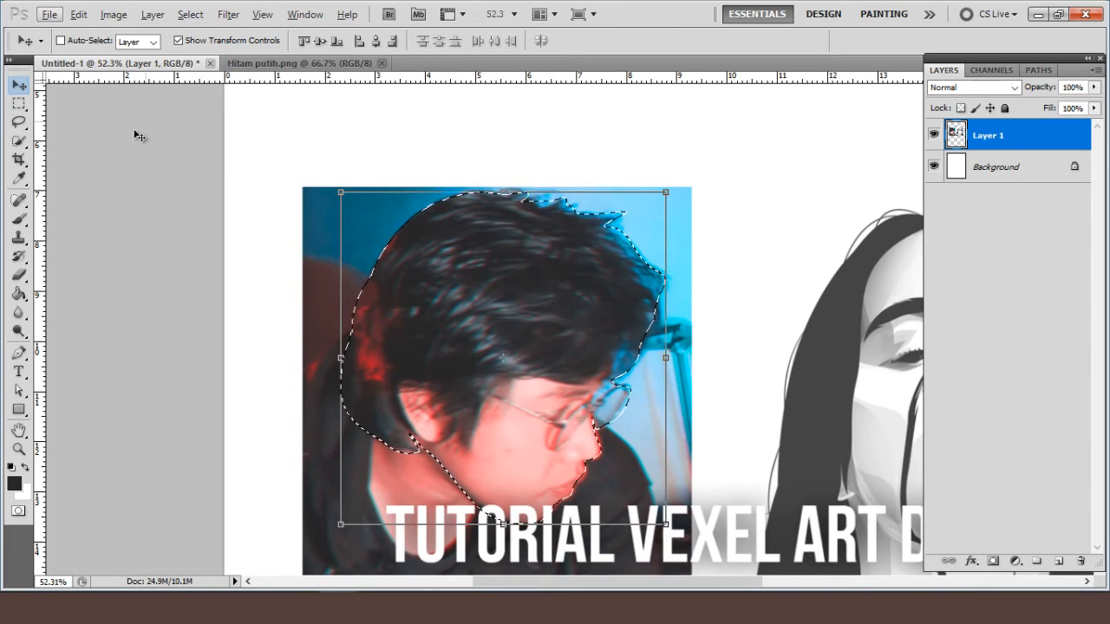
left_click(18, 121)
right_click(469, 302)
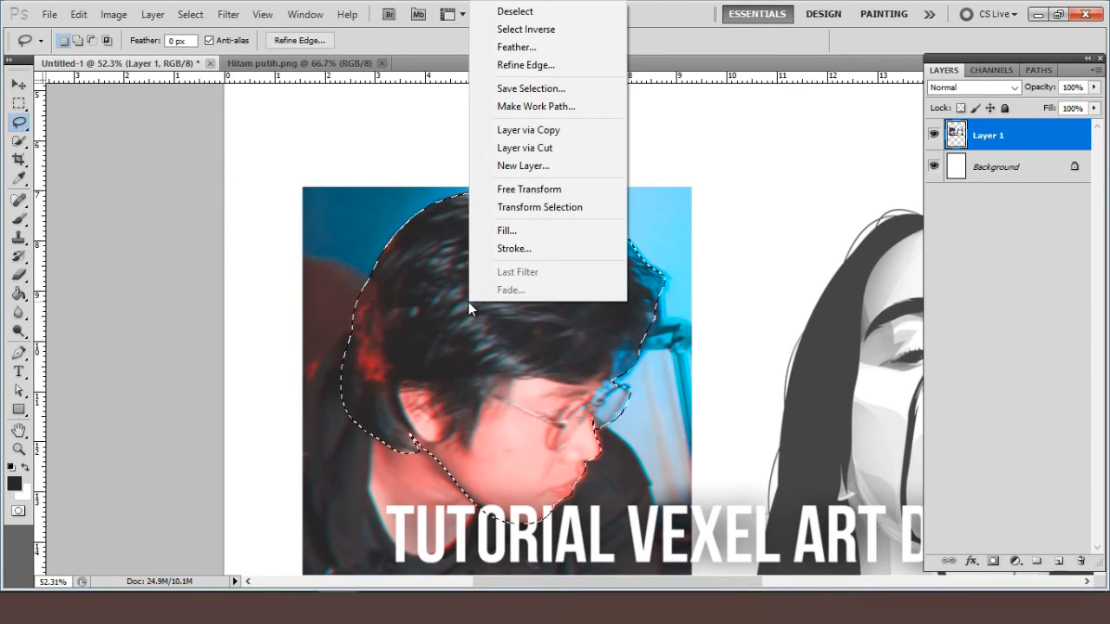
left_click(529, 131)
- Try moving the new head layer up and away from the photo with the Move tool, and undo back to the selection
left_click(18, 85)
scroll(319, 252, "down", 1)
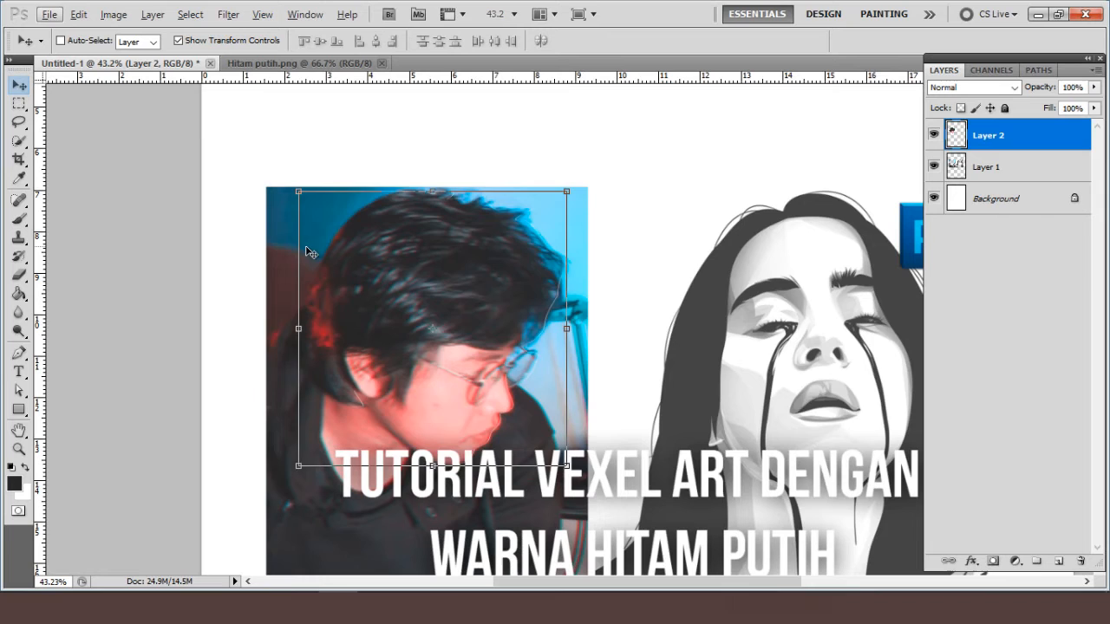
left_click_drag(320, 252, 500, 168)
key("ctrl+alt+z")
key("ctrl+alt+z")
scroll(270, 266, "down", 1)
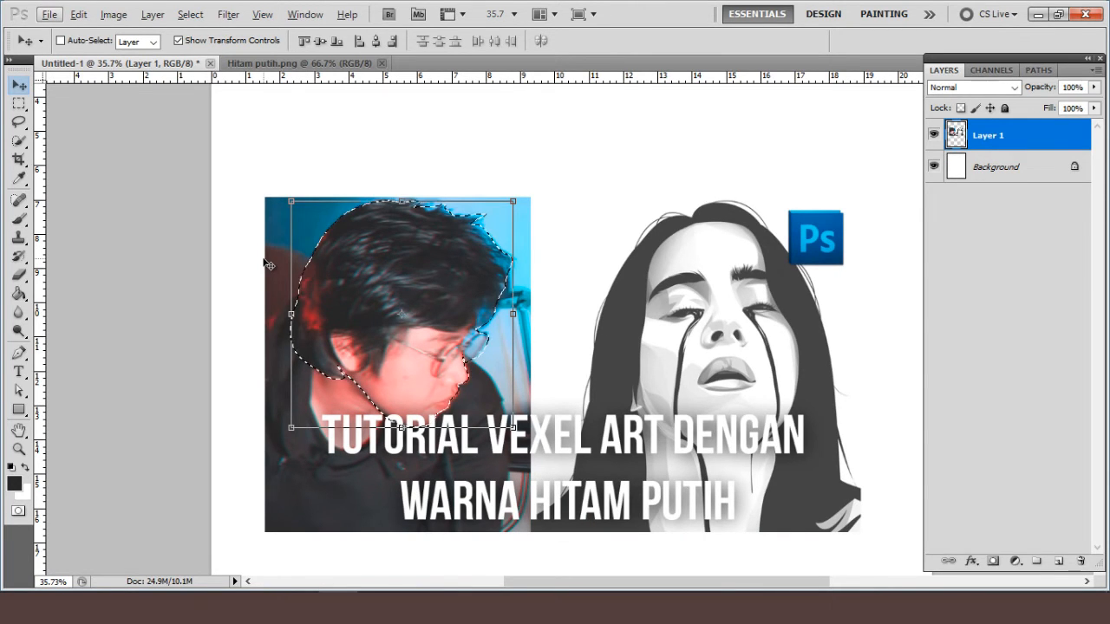
- Use Free Transform on the selected head in Layer 1 and move the head out of the photo to the page's top edge
right_click(374, 267)
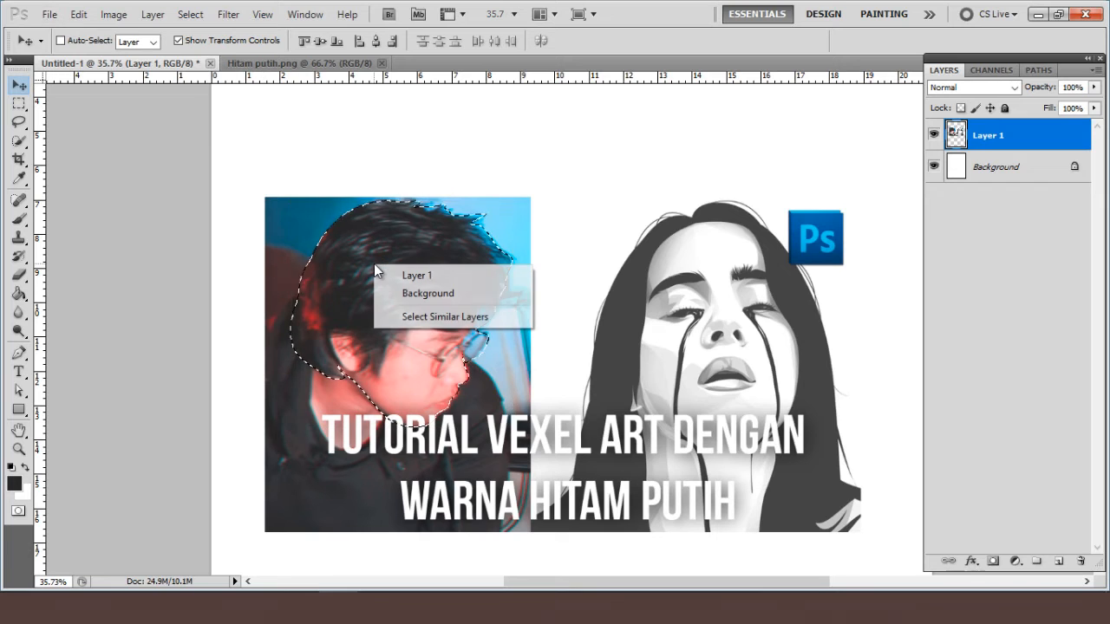
key("w")
right_click(390, 251)
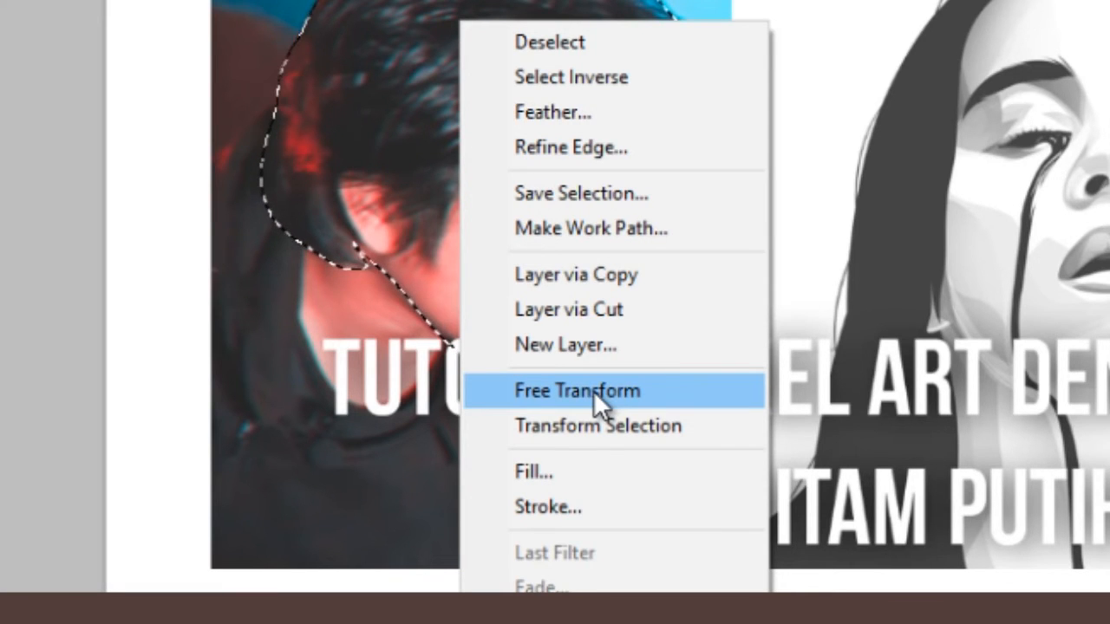
left_click(577, 391)
key("Return")
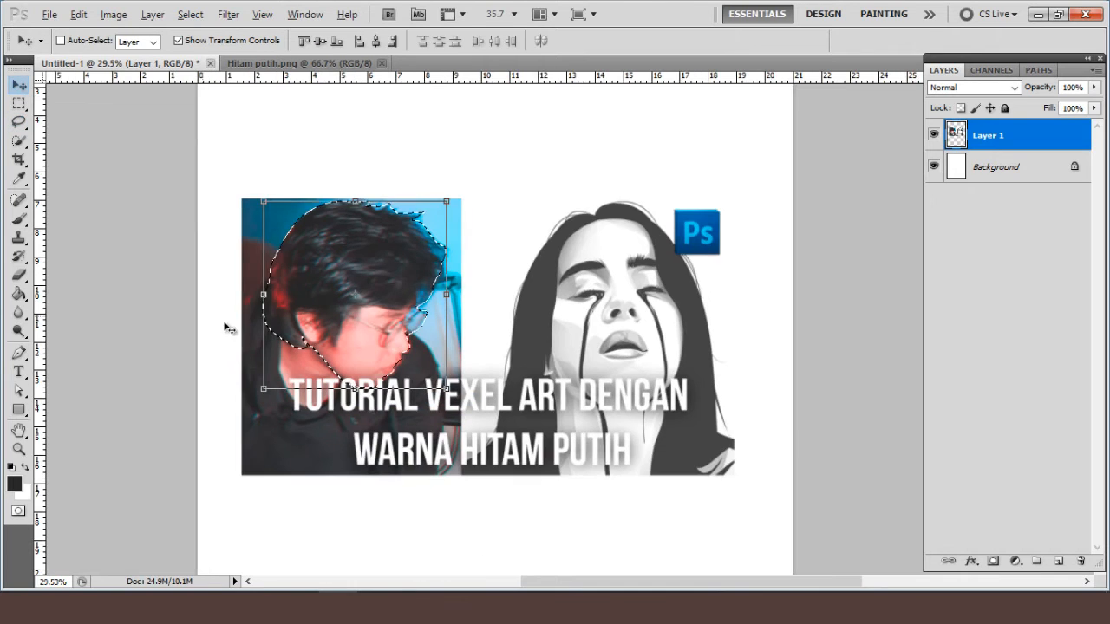
scroll(346, 315, "down", 1)
left_click_drag(364, 259, 462, 118)
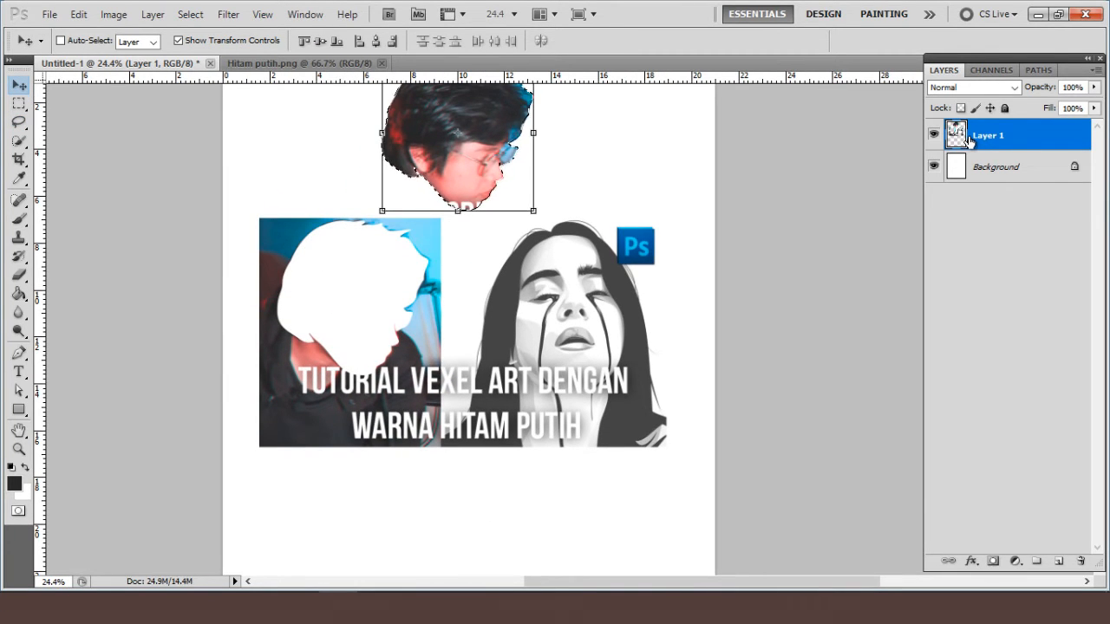
scroll(885, 186, "up", 2)
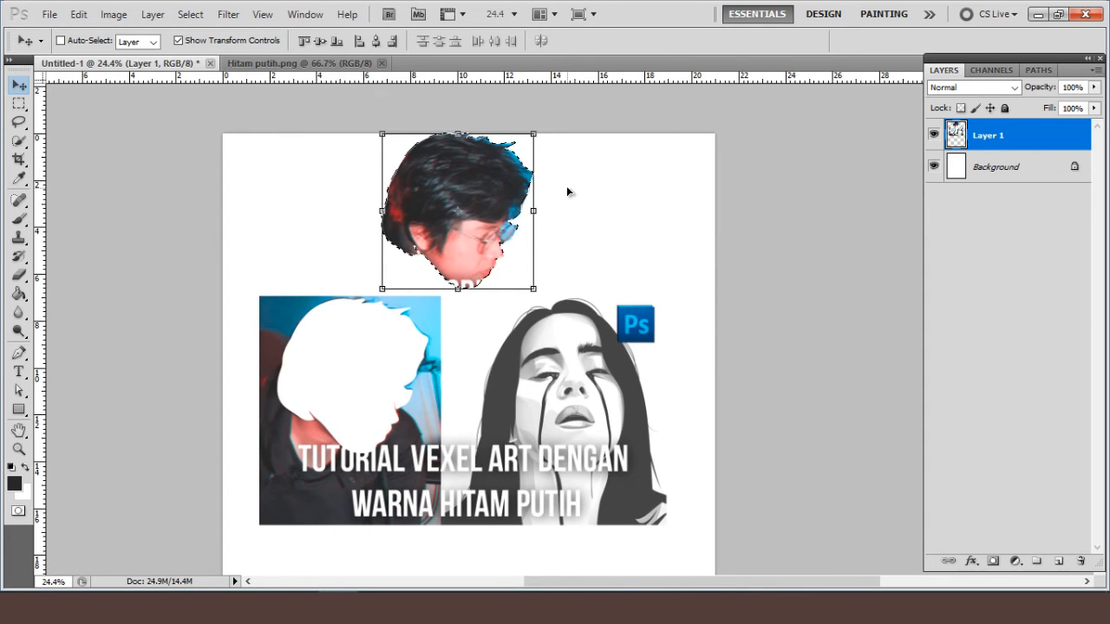
- Try deselecting the moved head directly and with the Lasso tool's Deselect command, undoing the deselection each time
scroll(477, 156, "up", 3)
scroll(485, 247, "down", 2)
key("ctrl+d")
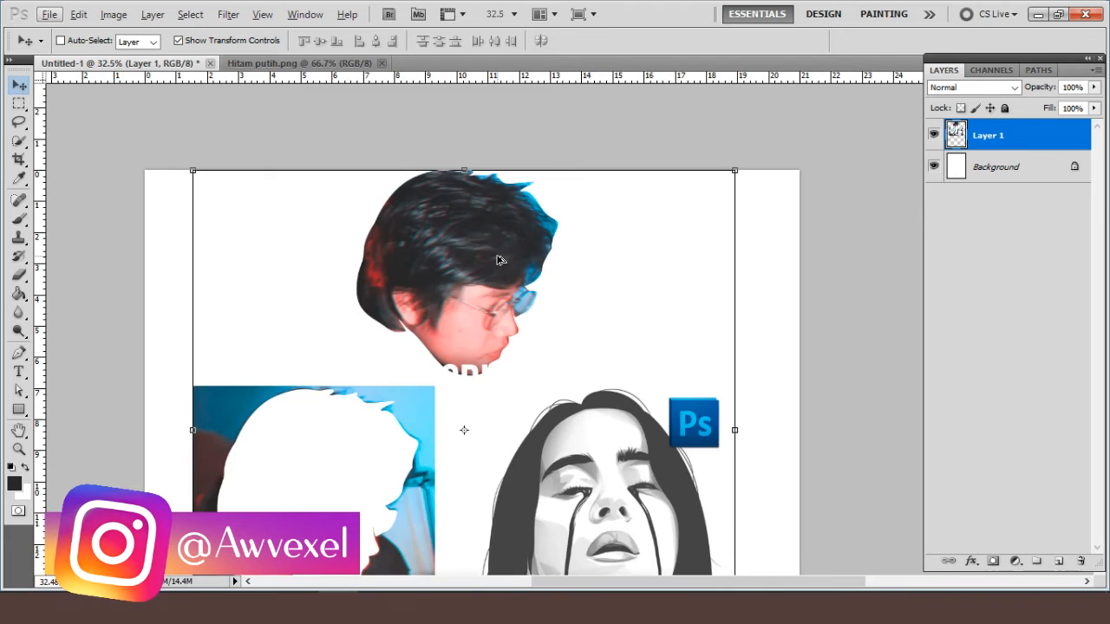
key("ctrl+z")
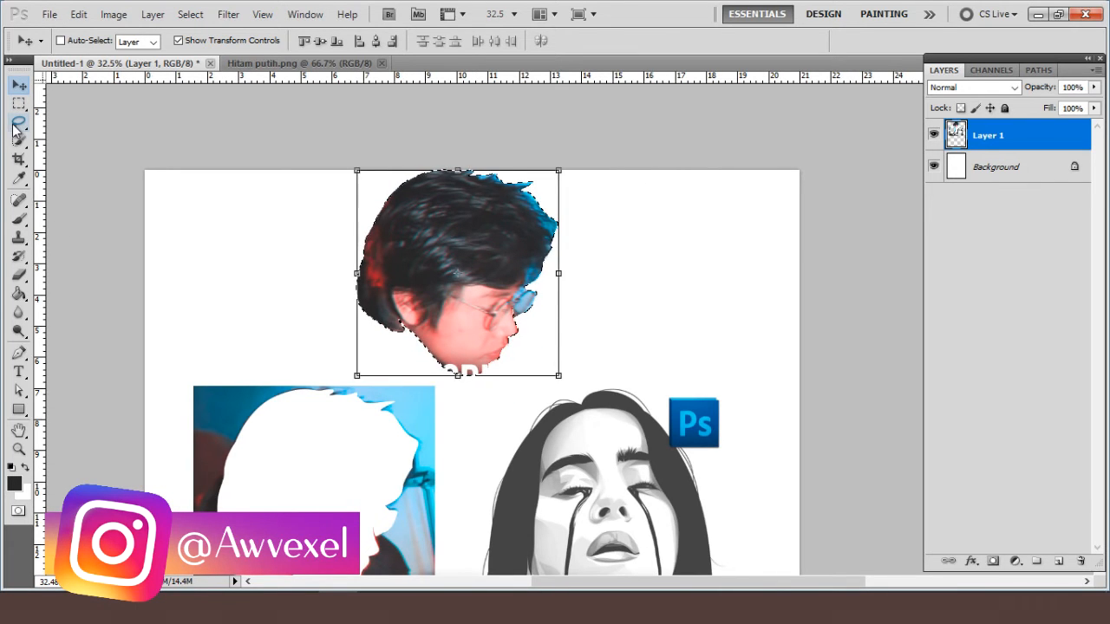
left_click(18, 122)
right_click(442, 229)
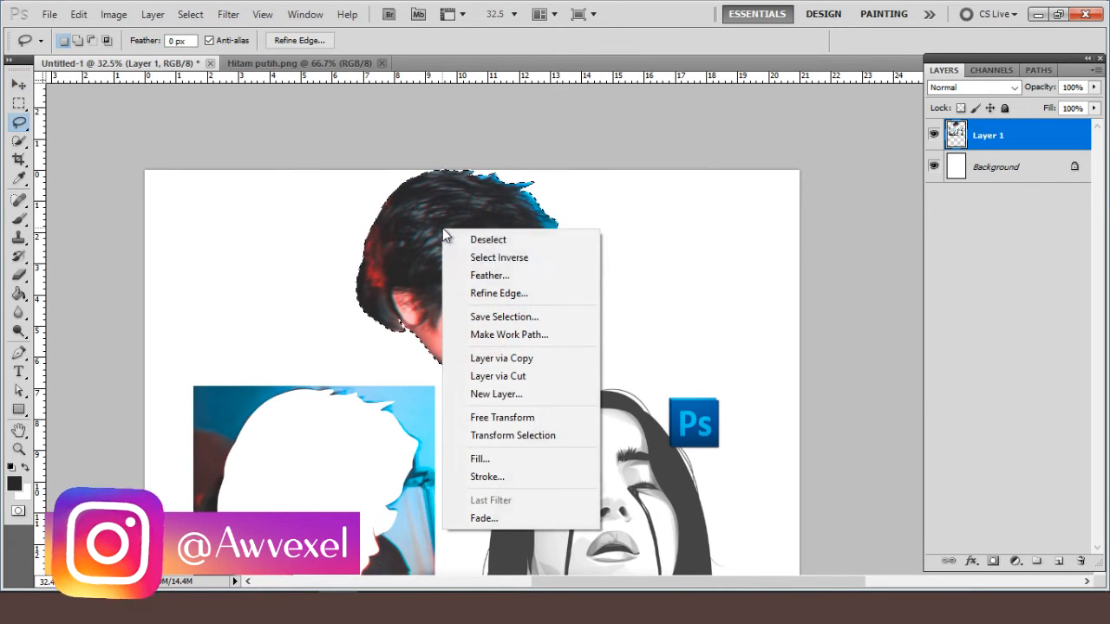
left_click(491, 245)
key("ctrl+alt+z")
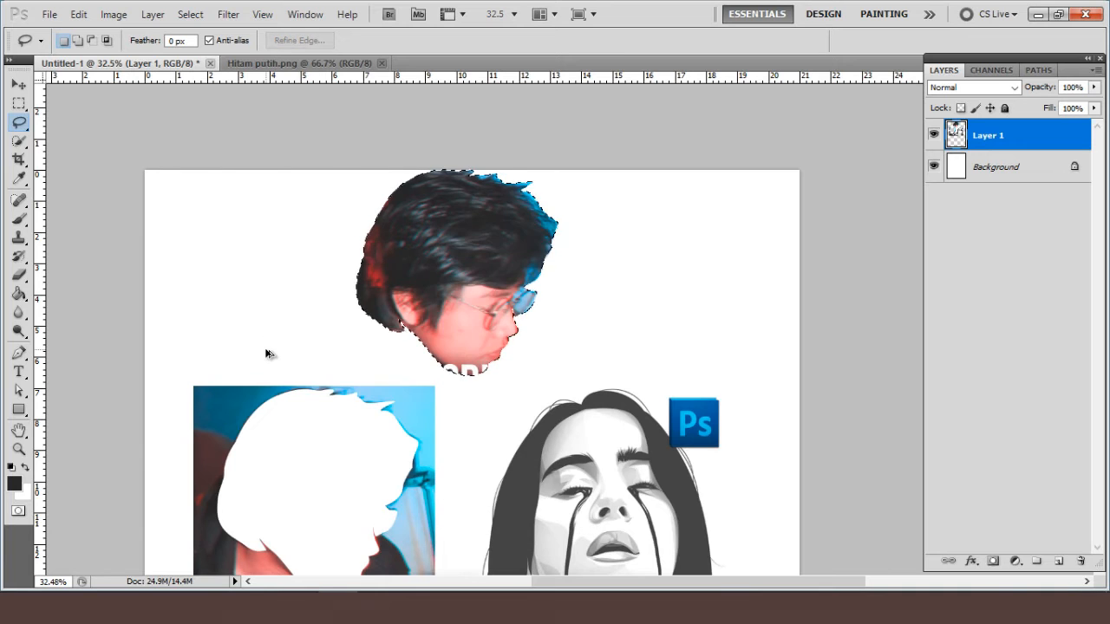
- Undo the head's move out of the photo and remove the selection
key("ctrl+alt+z")
scroll(310, 307, "down", 2)
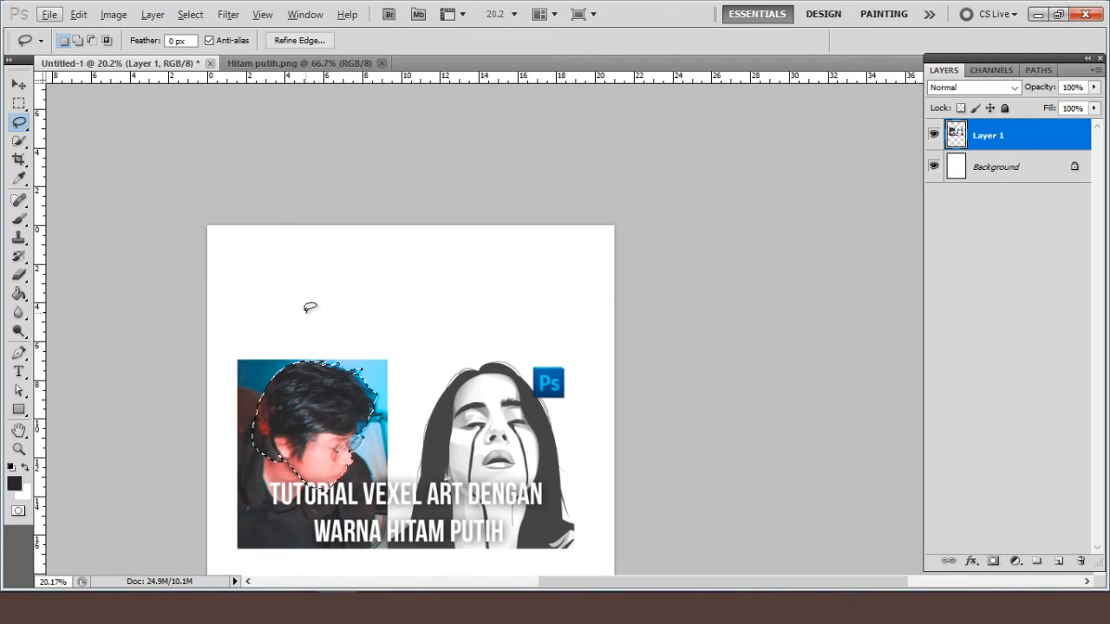
scroll(329, 307, "up", 2)
scroll(322, 384, "down", 1)
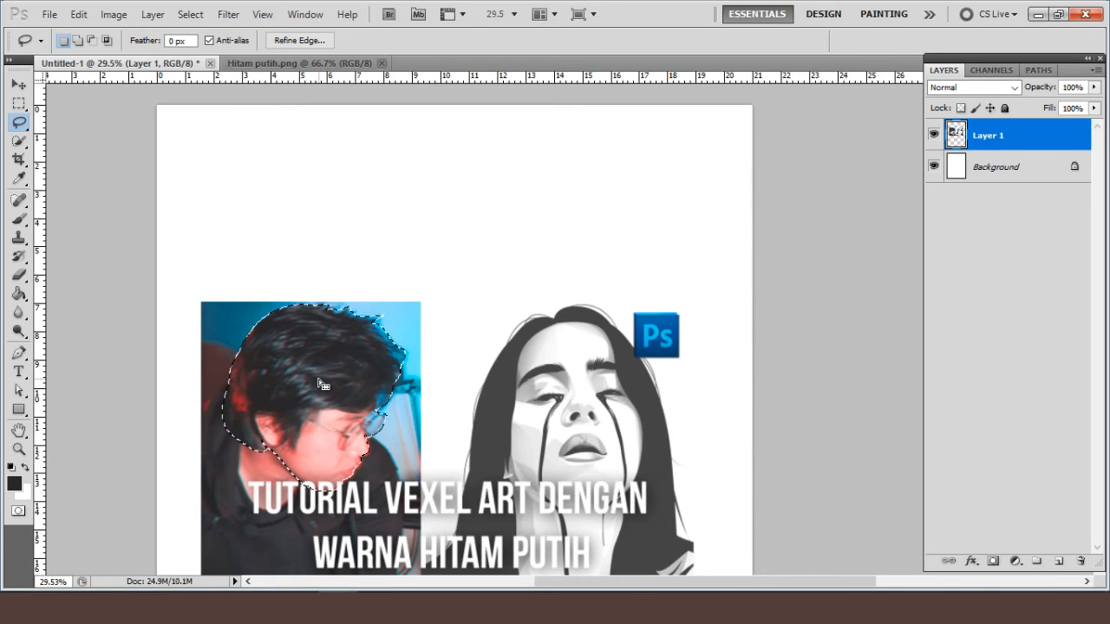
key("ctrl+d")
- Try a freehand Lasso selection around the face and hair in the photo, and deselect it
scroll(323, 384, "up", 1)
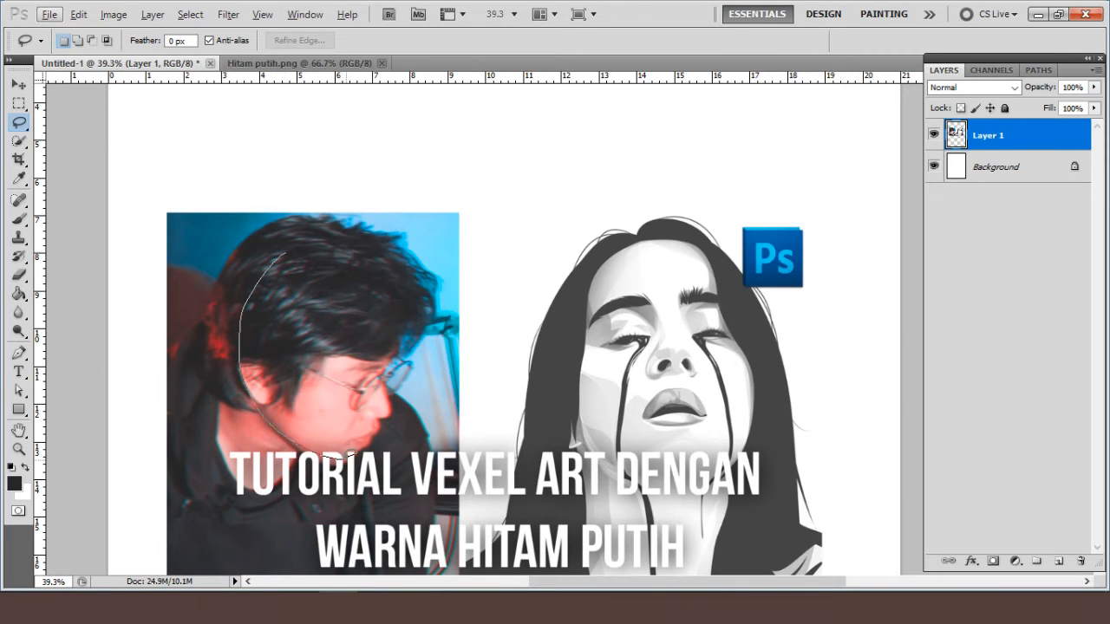
left_click_drag(420, 318, 290, 254)
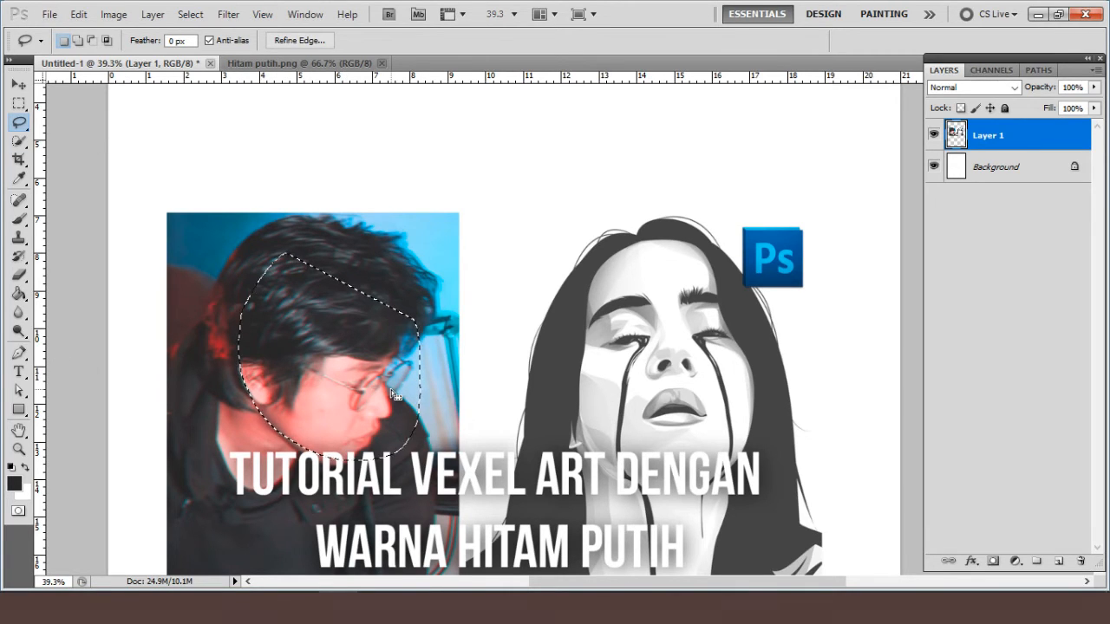
key("ctrl+d")
- Draw a rough closed curved path around the head with the Pen tool, load it as a selection, and deselect
left_click(19, 354)
left_click(206, 280)
left_click_drag(287, 456, 388, 479)
left_click_drag(421, 350, 360, 248)
left_click_drag(208, 281, 193, 378)
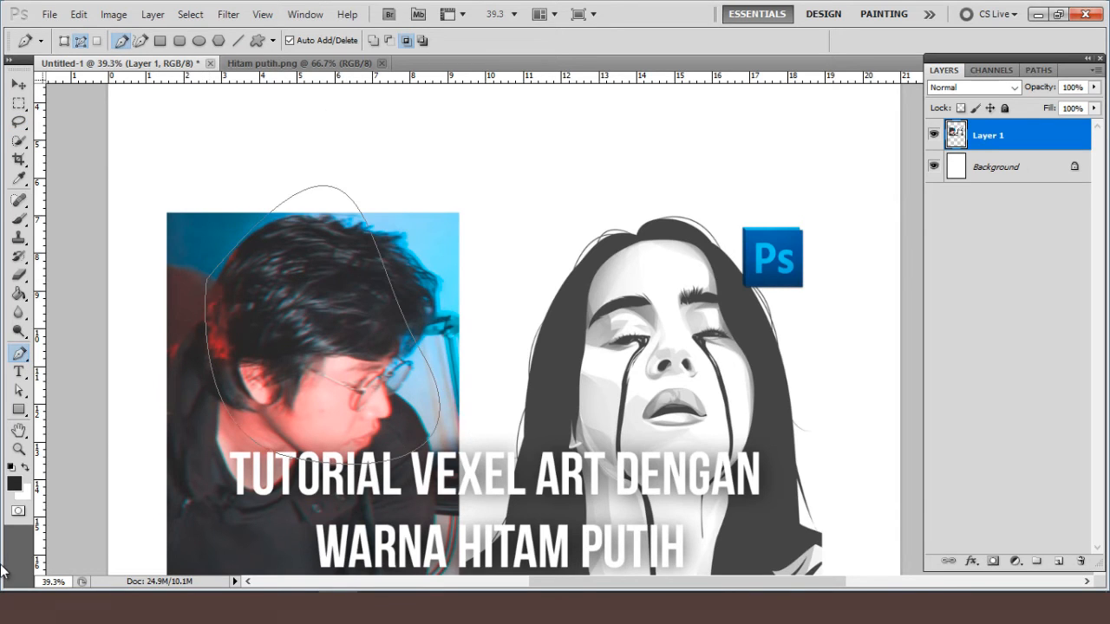
key("ctrl+Return")
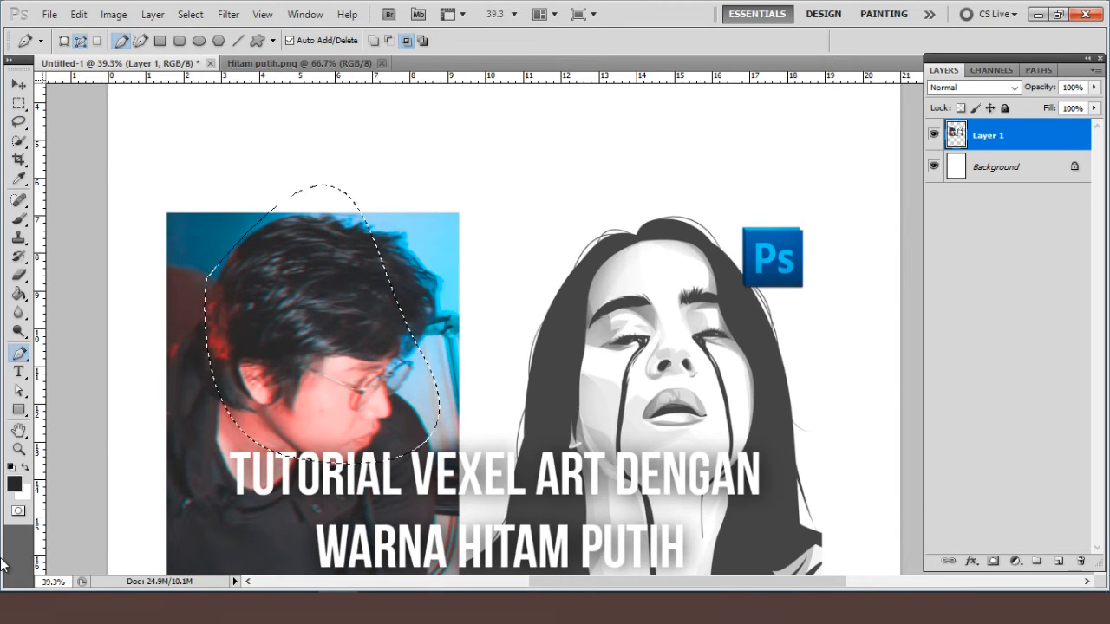
key("ctrl+d")
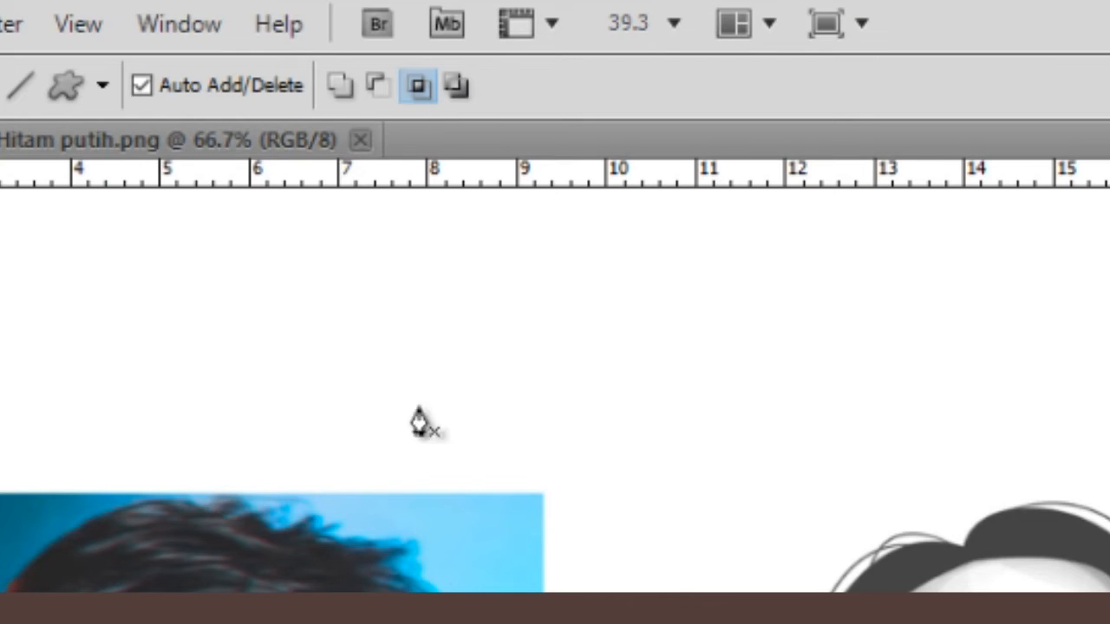
- With Add to path area active, draw a closed rounded path over the hair
left_click(338, 85)
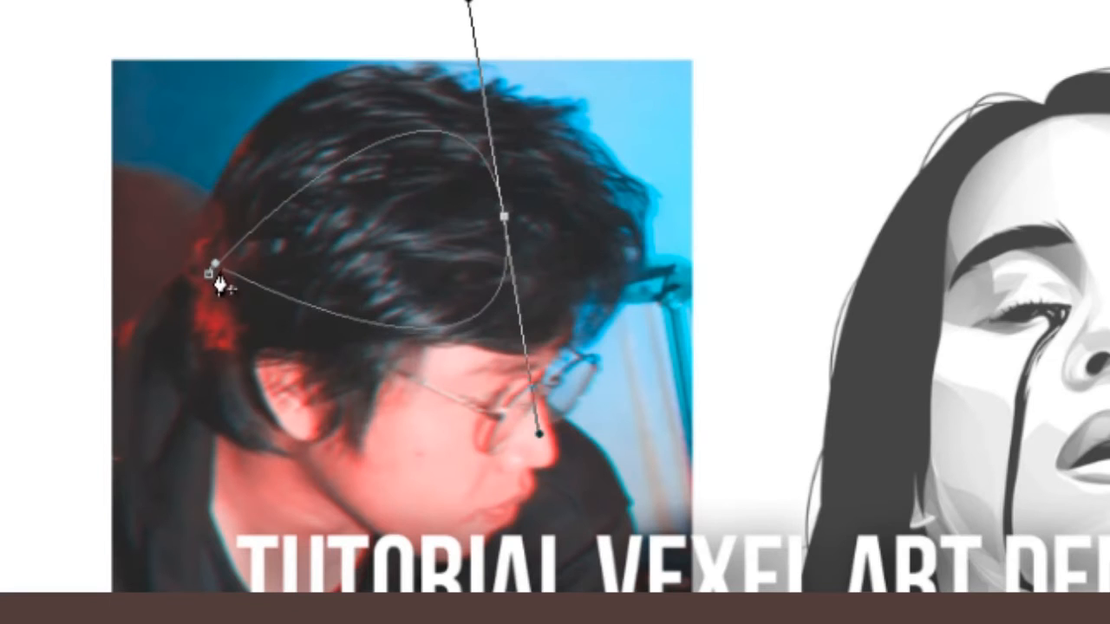
left_click_drag(218, 277, 215, 78)
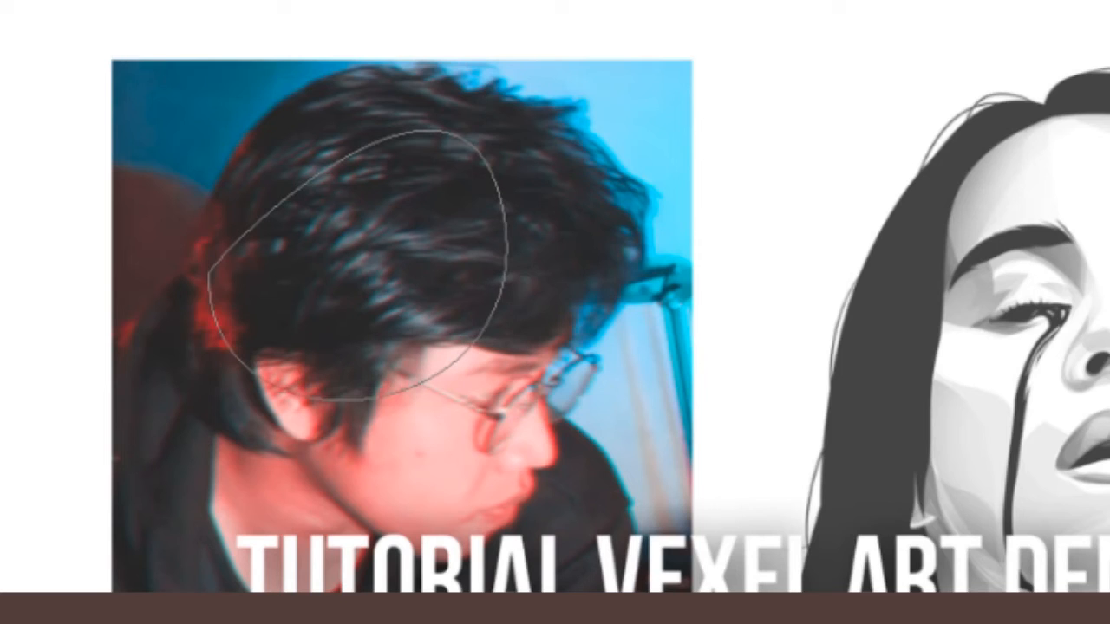
- Try adding a second closed path overlapping the hair path, load both as a selection, and undo it
left_click(571, 303)
left_click_drag(545, 548, 633, 589)
left_click_drag(570, 307, 375, 311)
key("ctrl+Return")
key("ctrl+alt+z")
key("ctrl+alt+z")
key("ctrl+alt+z")
- Try another closed path across the face overlapping the hair path, load the selection, and undo back to the hair path
left_click(474, 555)
mouse_move(430, 320)
left_mouse_down()
mouse_move(433, 275)
mouse_move(472, 193)
left_mouse_up()
left_click_drag(602, 381, 661, 527)
left_click(475, 555)
key("ctrl+Return")
key("ctrl+alt+z")
key("ctrl+alt+z")
key("ctrl+alt+z")
key("ctrl+alt+z")
key("ctrl+alt+z")
key("ctrl+alt+z")
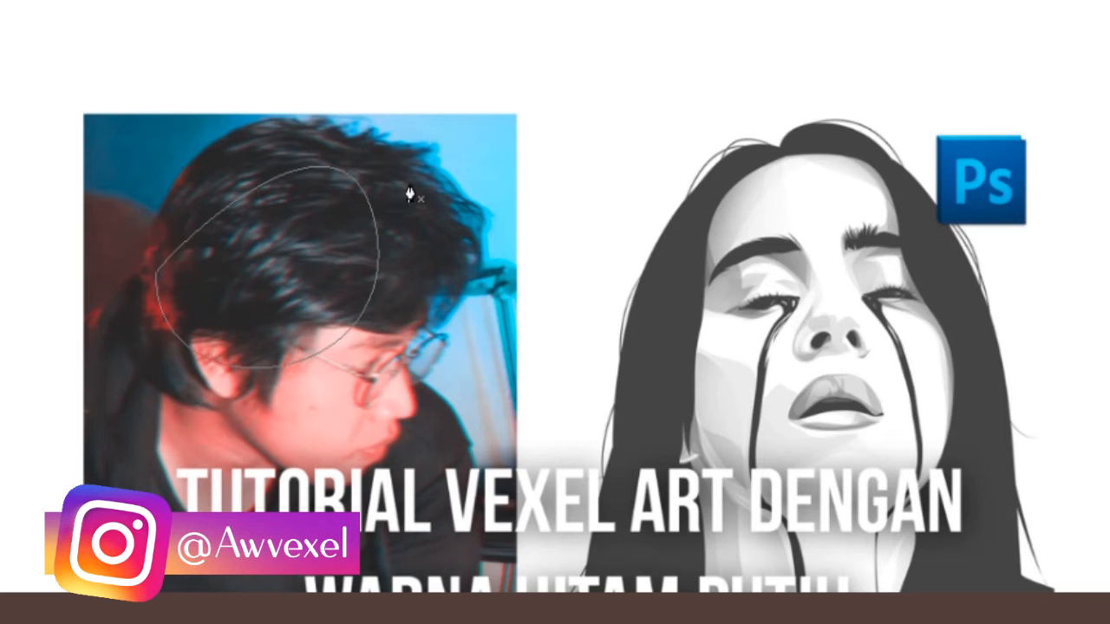
- With Subtract from path area, draw a closed path over the face overlapping the hair path, and load the result as a selection
left_click_drag(260, 300, 295, 238)
key("ctrl+z")
left_click_drag(256, 414, 447, 307)
left_click(451, 219)
left_click_drag(466, 469, 326, 520)
left_click(279, 518)
key("ctrl+Return")
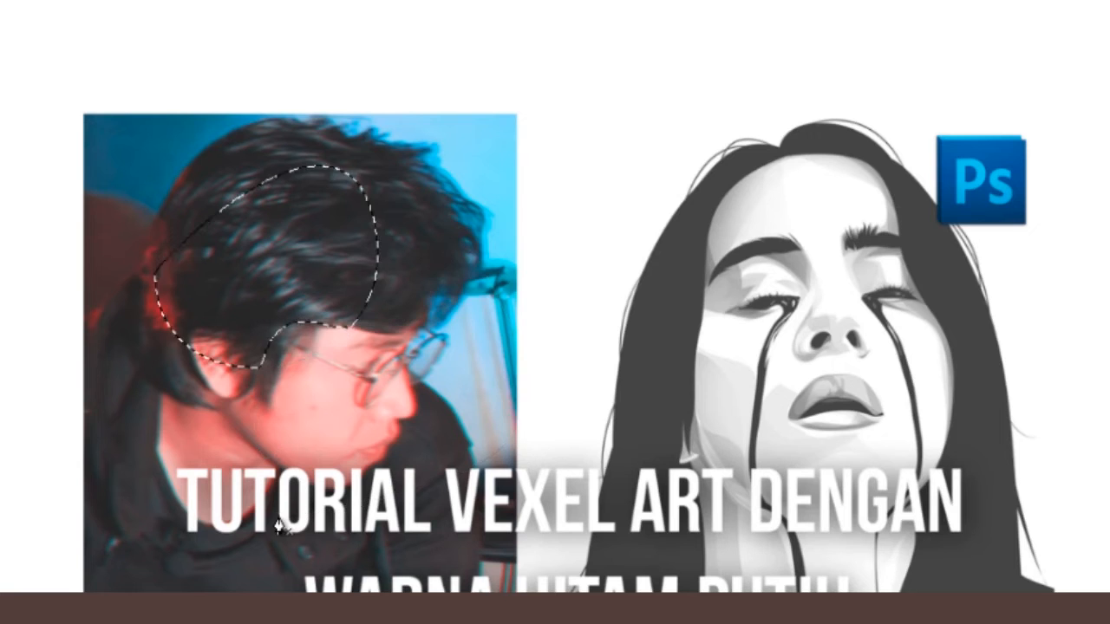
- Undo the selection and the subtracting path back to the single hair path
scroll(261, 360, "up", 5)
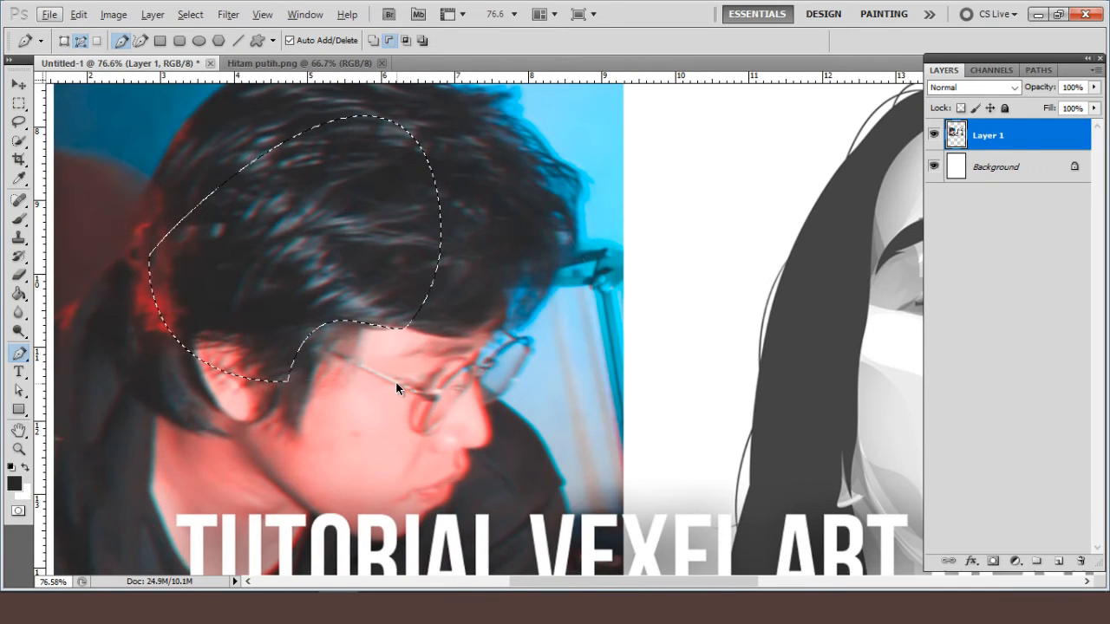
key("ctrl+alt+z")
key("ctrl+alt+z")
key("ctrl+alt+z")
key("ctrl+alt+z")
key("ctrl+alt+z")
key("ctrl+alt+z")
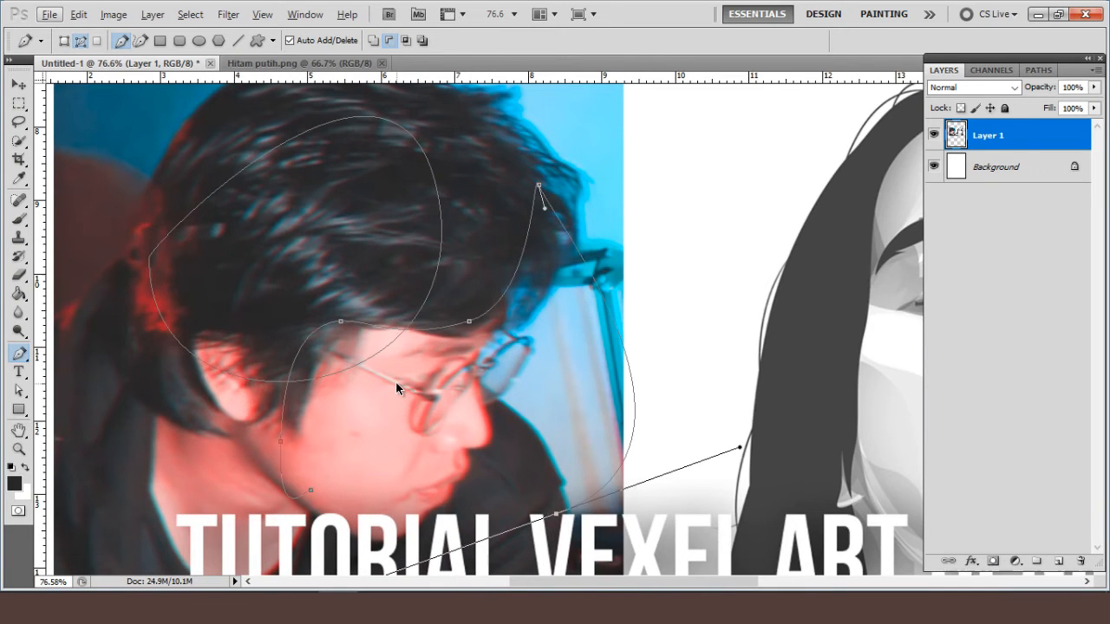
key("ctrl+alt+z")
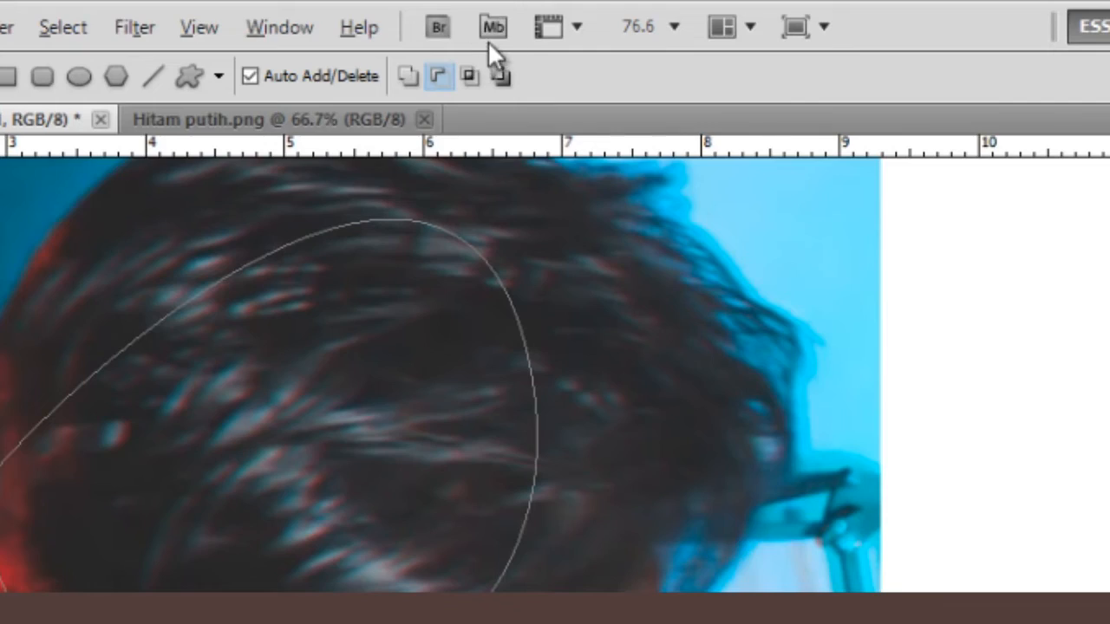
- With Intersect path areas, draw a closed rounded path over the face overlapping the hair path, and load the result as a selection
left_click(470, 76)
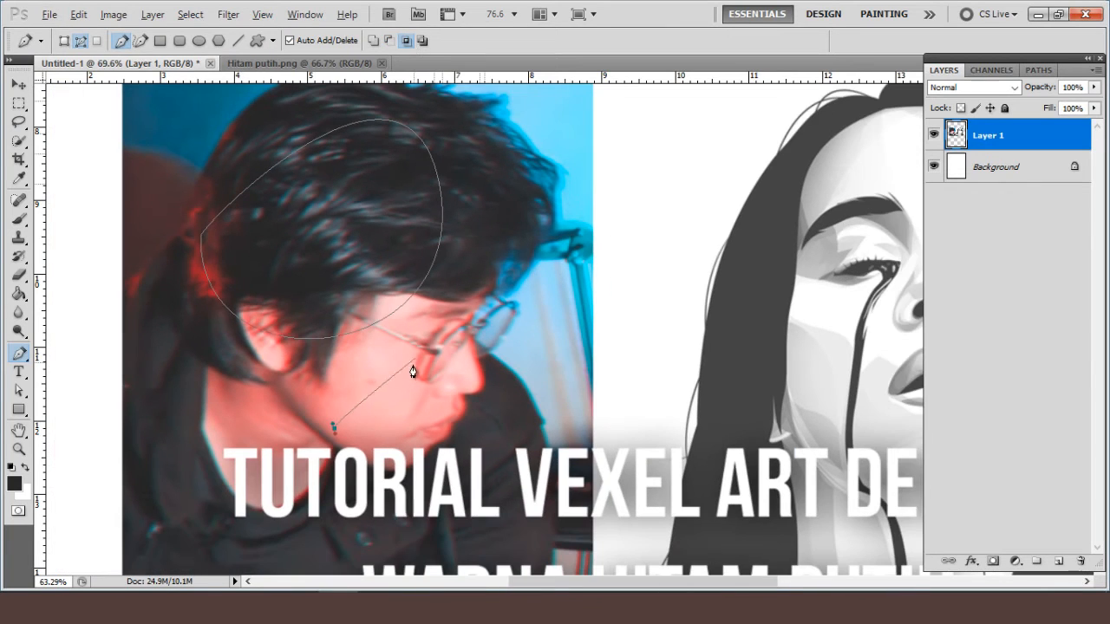
left_click_drag(335, 623, 420, 623)
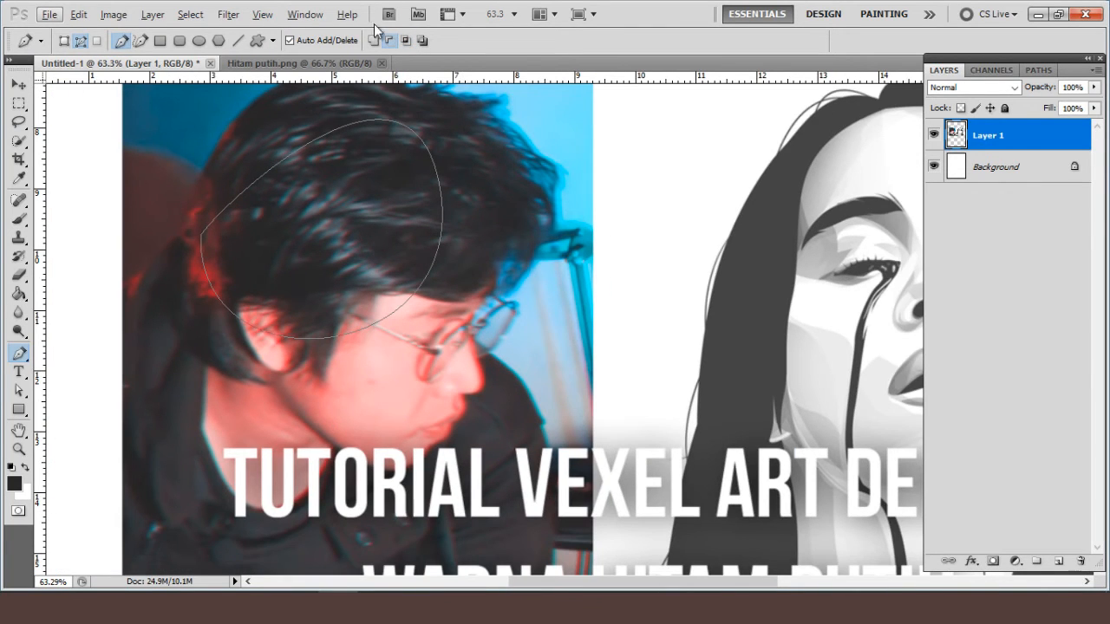
left_click(315, 402)
left_click_drag(351, 211, 450, 122)
left_click_drag(574, 297, 527, 430)
left_click_drag(315, 402, 228, 204)
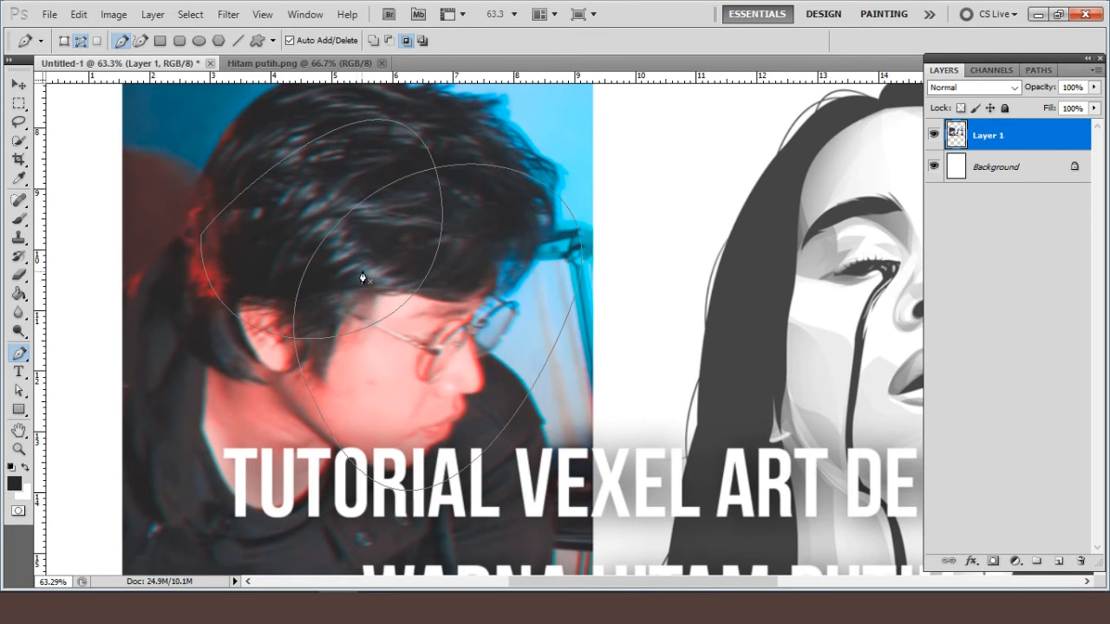
key("ctrl+Return")
- Undo the selection and the intersecting path, keeping only the hair path
key("ctrl+alt+z")
key("ctrl+alt+z")
key("ctrl+alt+z")
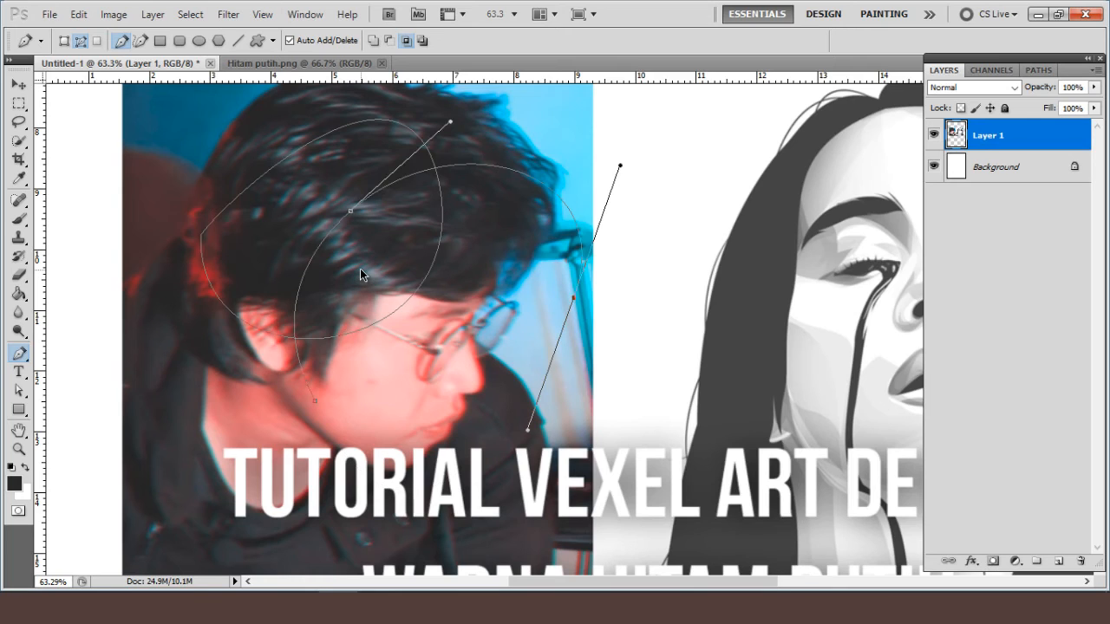
key("ctrl+alt+z")
key("ctrl+alt+z")
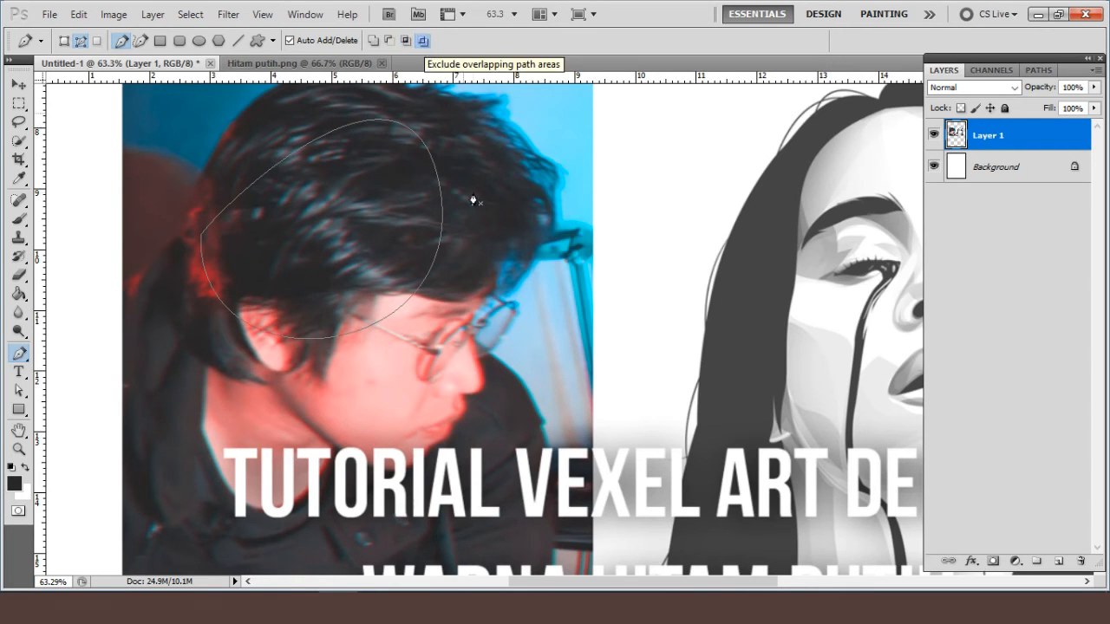
- With Exclude overlapping path areas, draw a closed path over the face crossing the hair path, and load both as a selection
left_click(424, 43)
scroll(473, 192, "down", 2, "alt")
scroll(407, 338, "up", 1)
left_click(375, 396)
left_click_drag(394, 277, 496, 227)
left_click_drag(540, 282, 500, 391)
left_click(392, 407)
key("ctrl+Return")
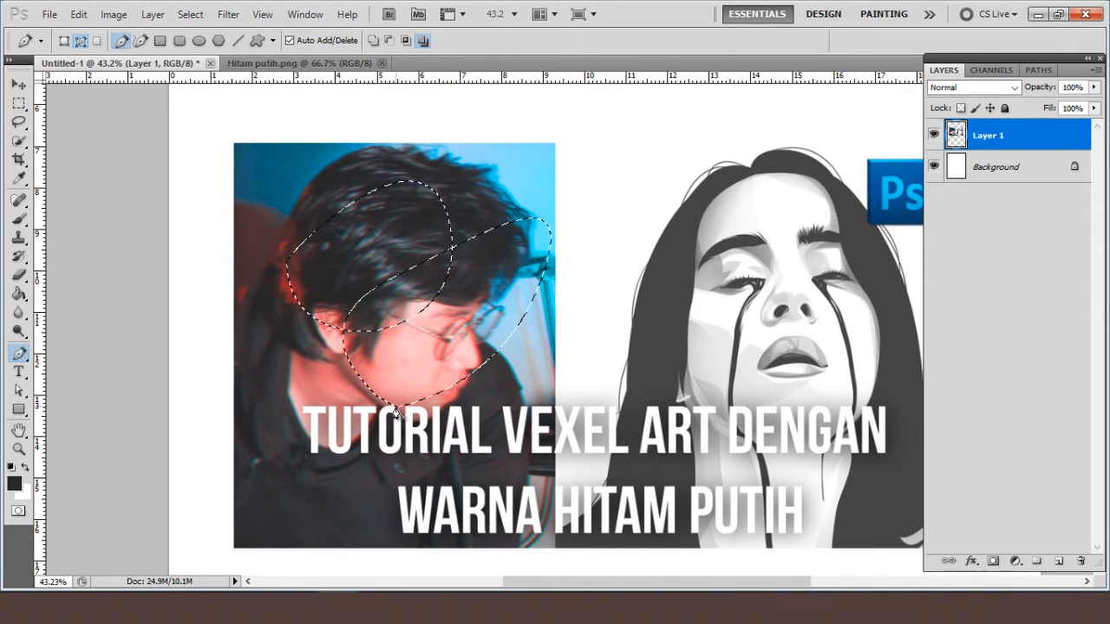
- Fill the selection with the dark foreground color on a new layer using the Paint Bucket, and hide Layer 1
left_click(19, 296)
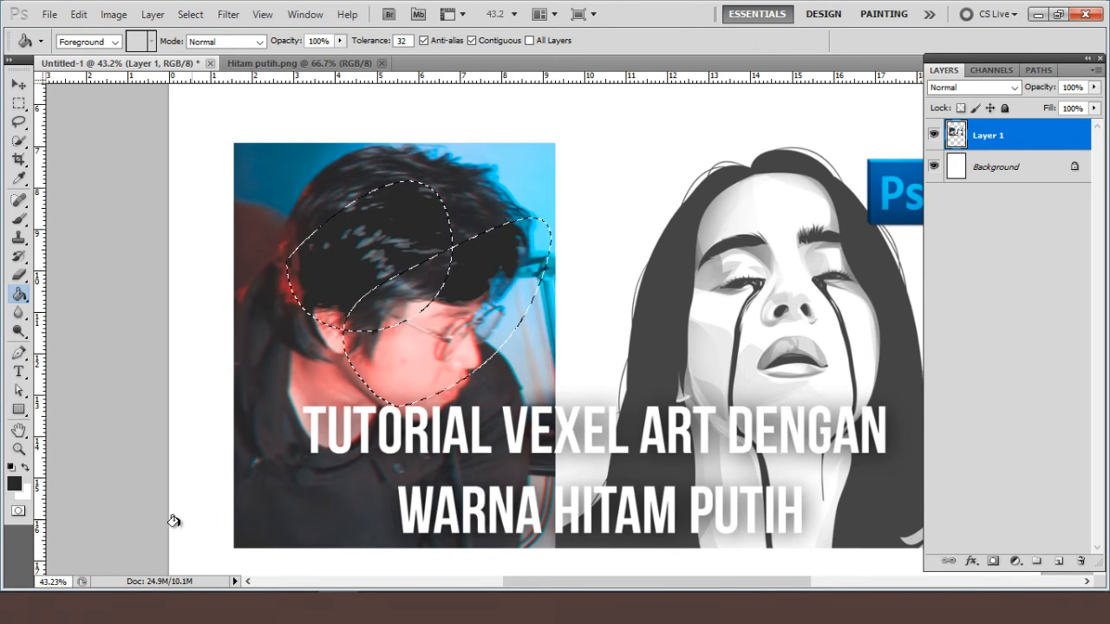
left_click(1058, 561)
left_click(373, 249)
left_click(933, 166)
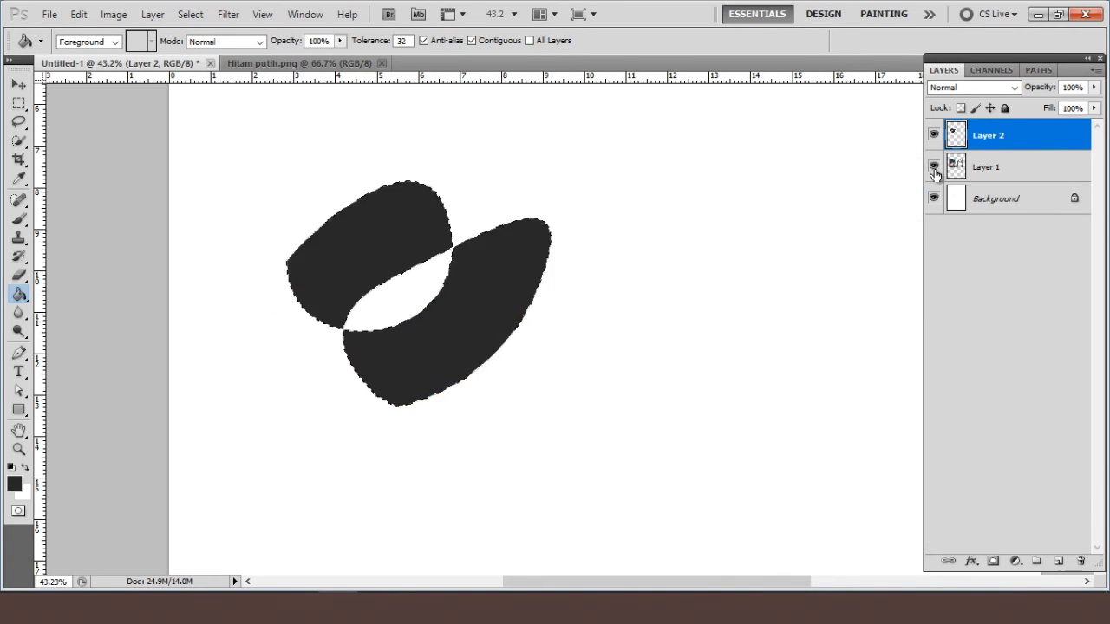
- Undo the dark fill on Layer 2 and remove the selection
scroll(408, 338, "up", 5)
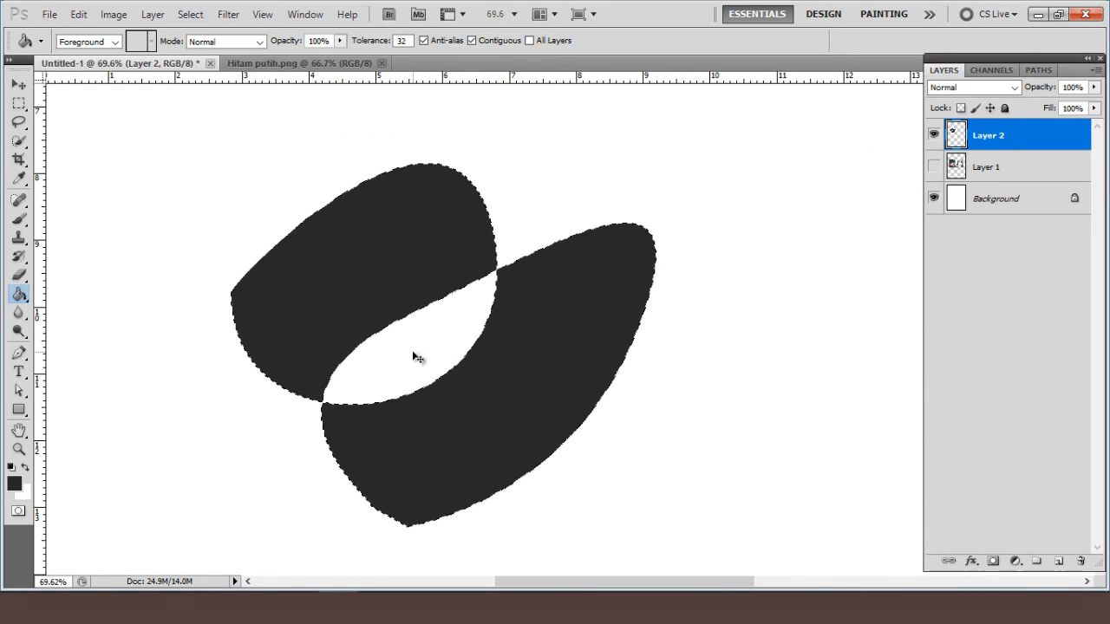
key("ctrl+d")
key("ctrl+alt+z")
key("ctrl+alt+z")
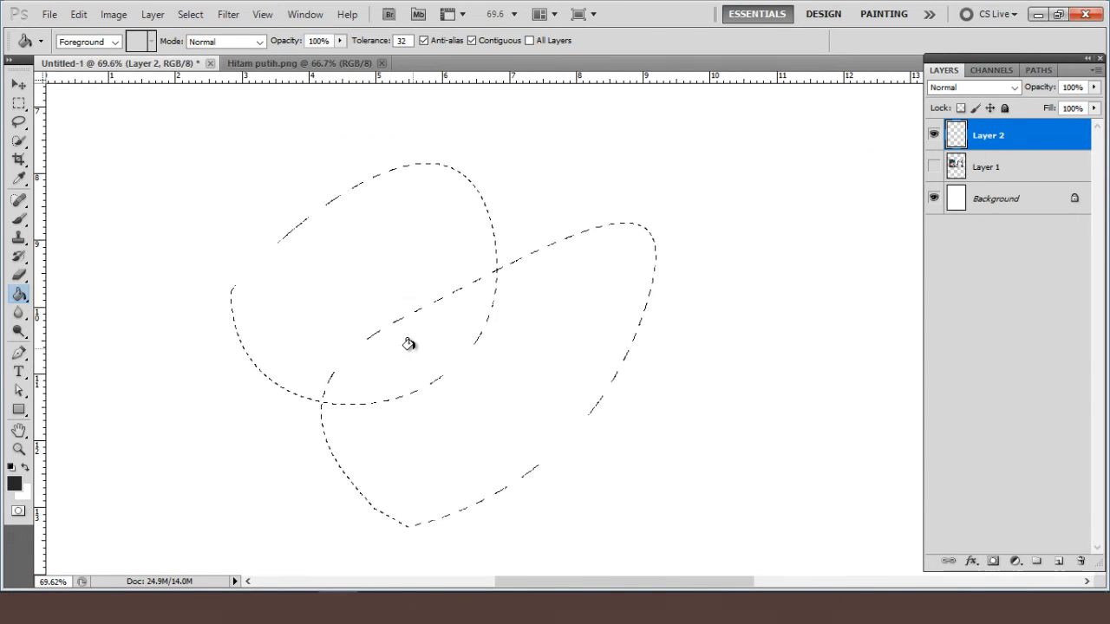
key("ctrl+d")
- With the Pen tool in Shape layers mode, draw a dark leaf-like shape about 12 cm wide and 7 cm high, redoing its closing curve
key("p")
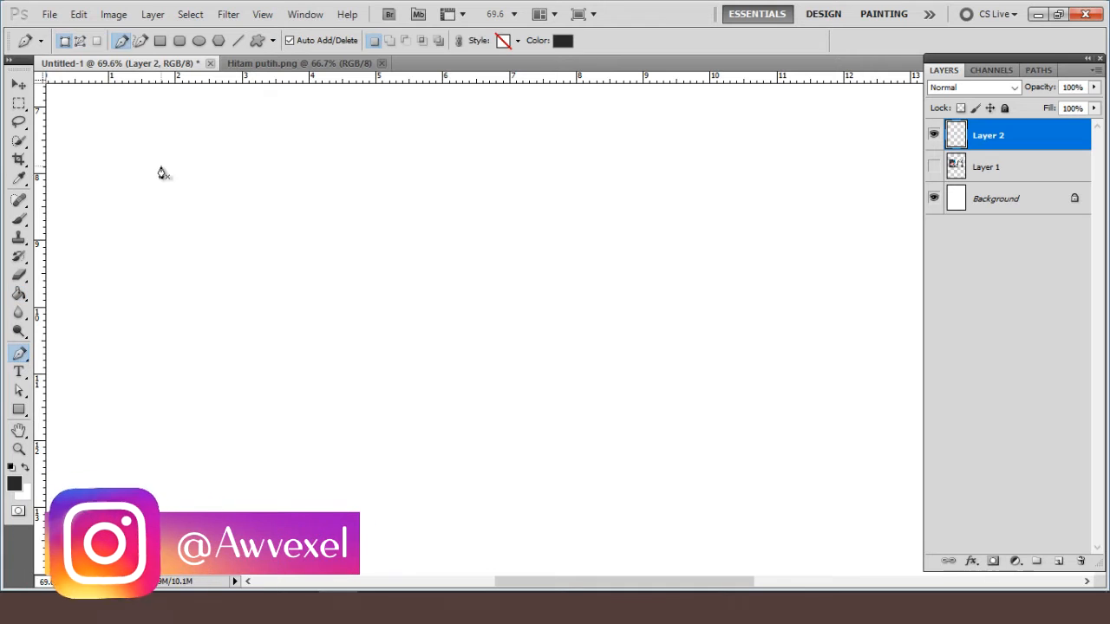
key("ctrl+0")
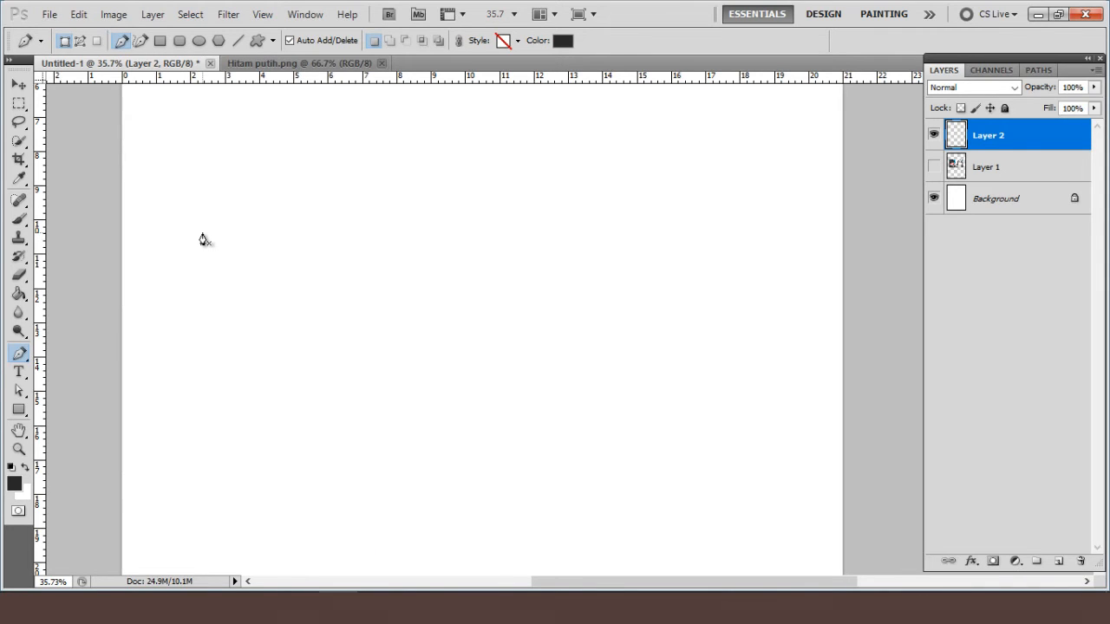
left_click(253, 337)
left_click_drag(324, 184, 441, 147)
left_click_drag(641, 152, 678, 112)
left_click_drag(253, 336, 26, 192)
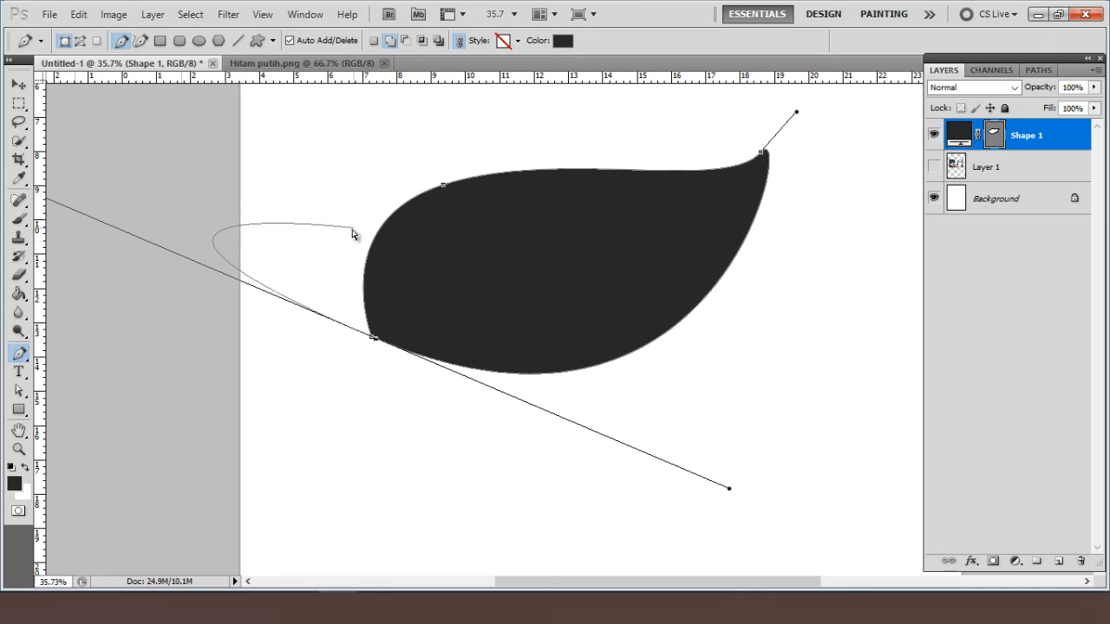
key("ctrl+z")
left_click_drag(372, 336, 215, 149)
key("Return")
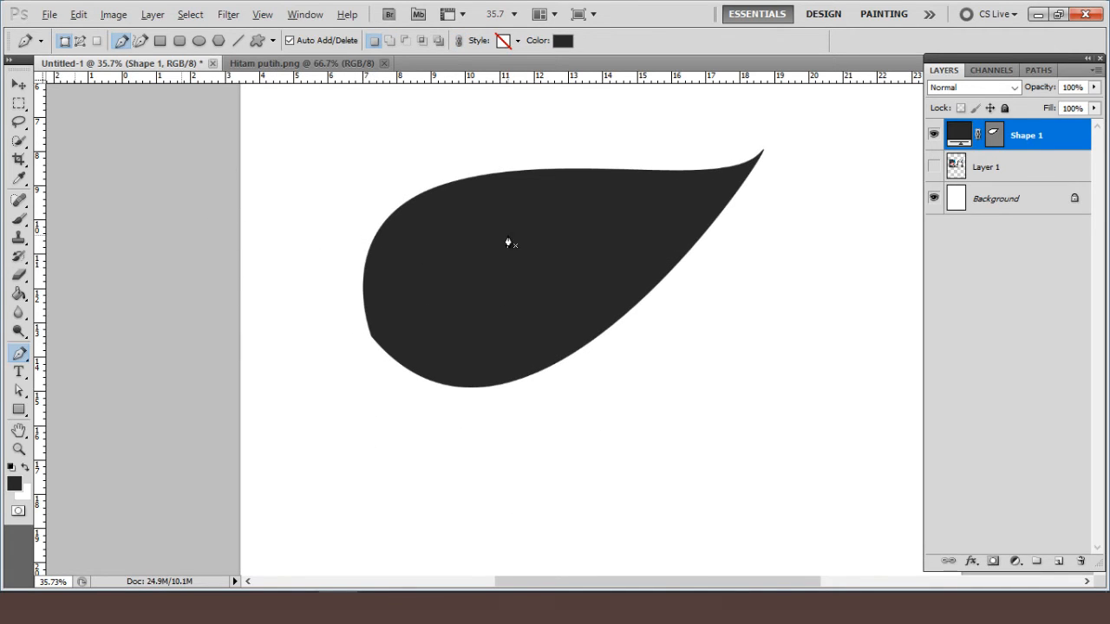
- With the Direct Selection tool, pull the leaf shape's lower curve down and outward to make the belly fuller
scroll(507, 239, "up", 2)
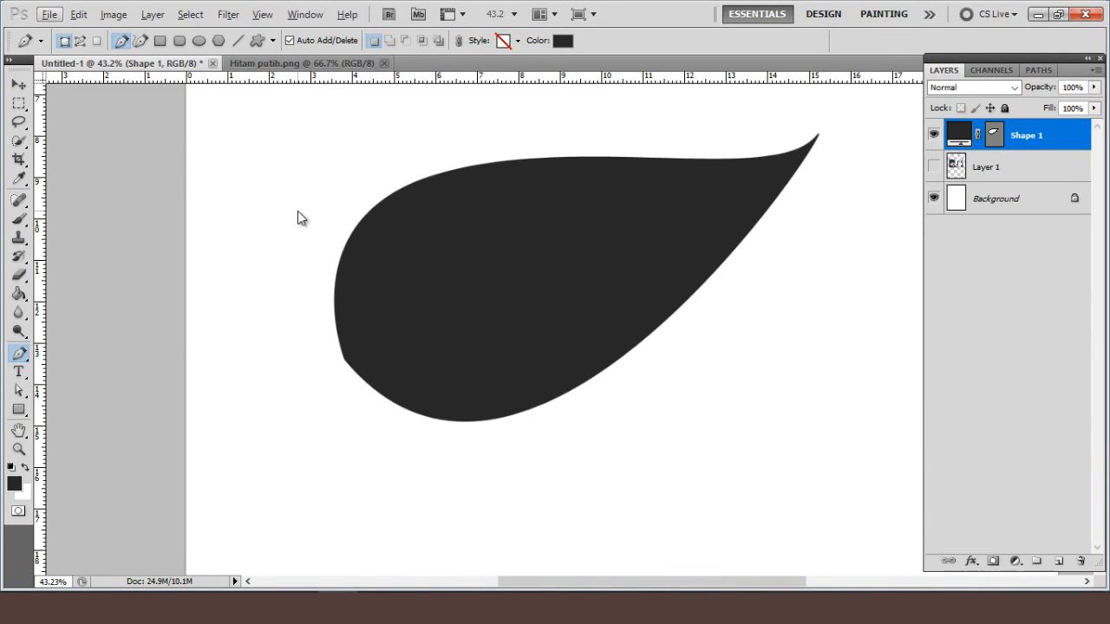
key("a")
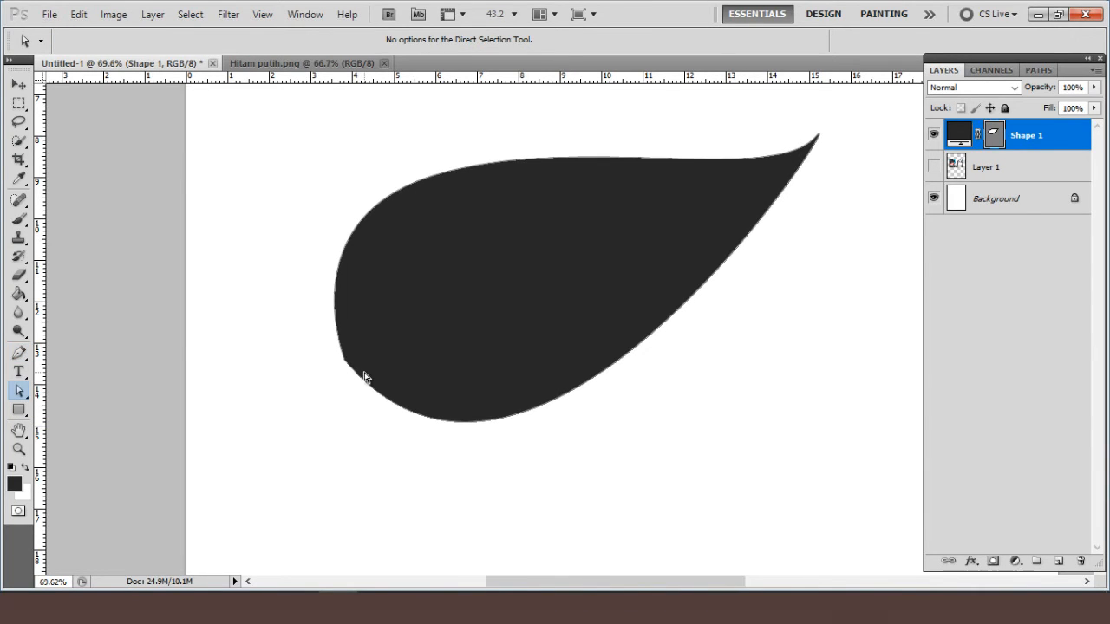
scroll(364, 376, "up", 5)
scroll(671, 454, "down", 4)
scroll(580, 410, "up", 1)
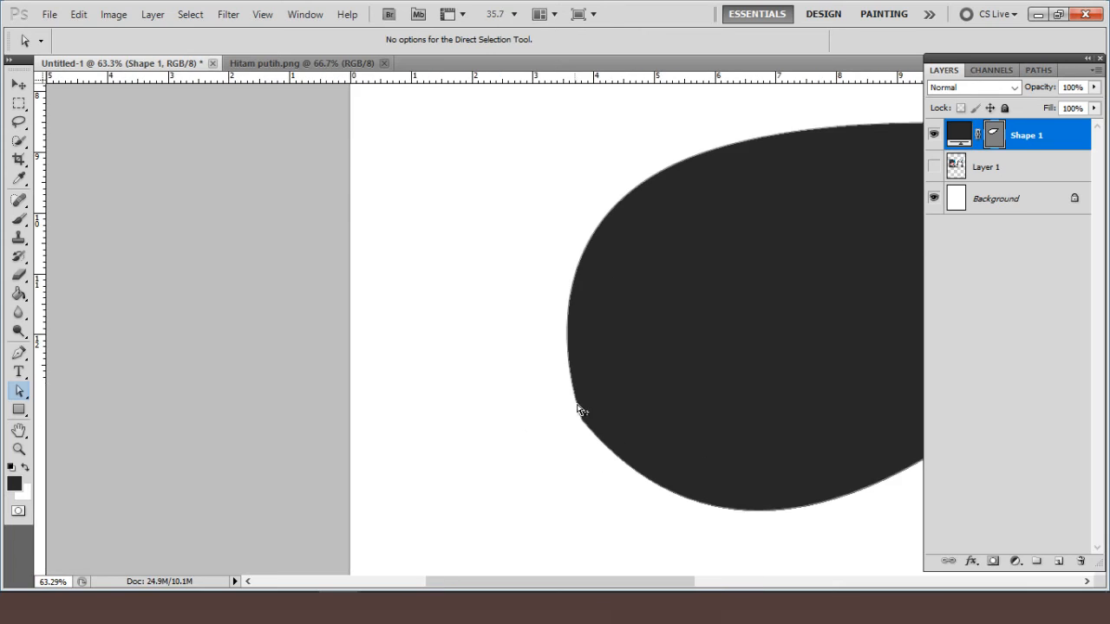
left_click(576, 283)
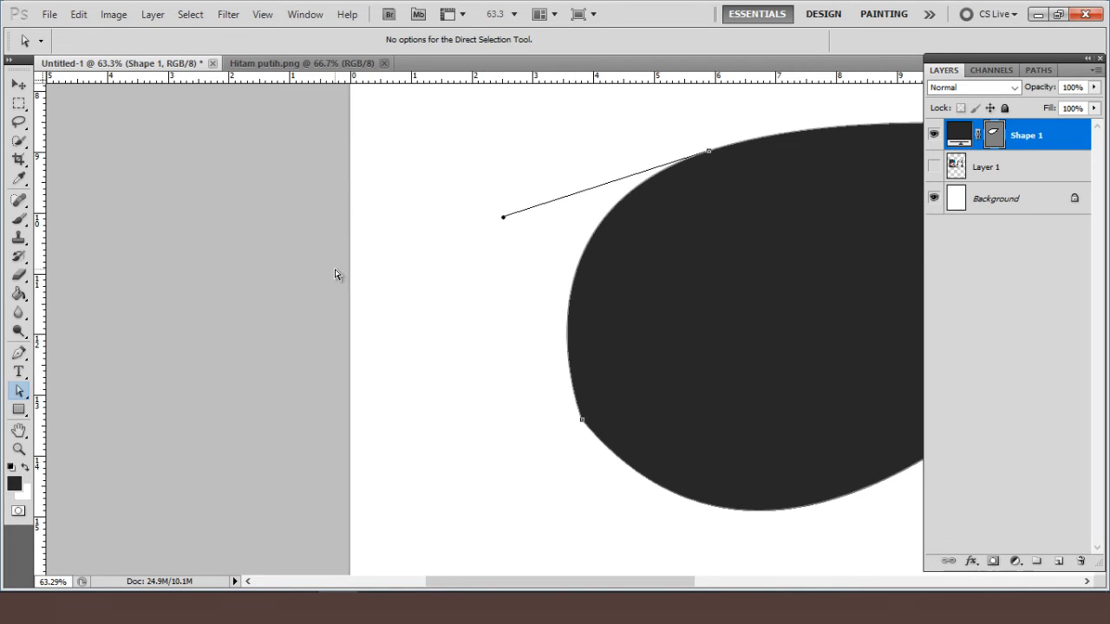
scroll(524, 330, "down", 1)
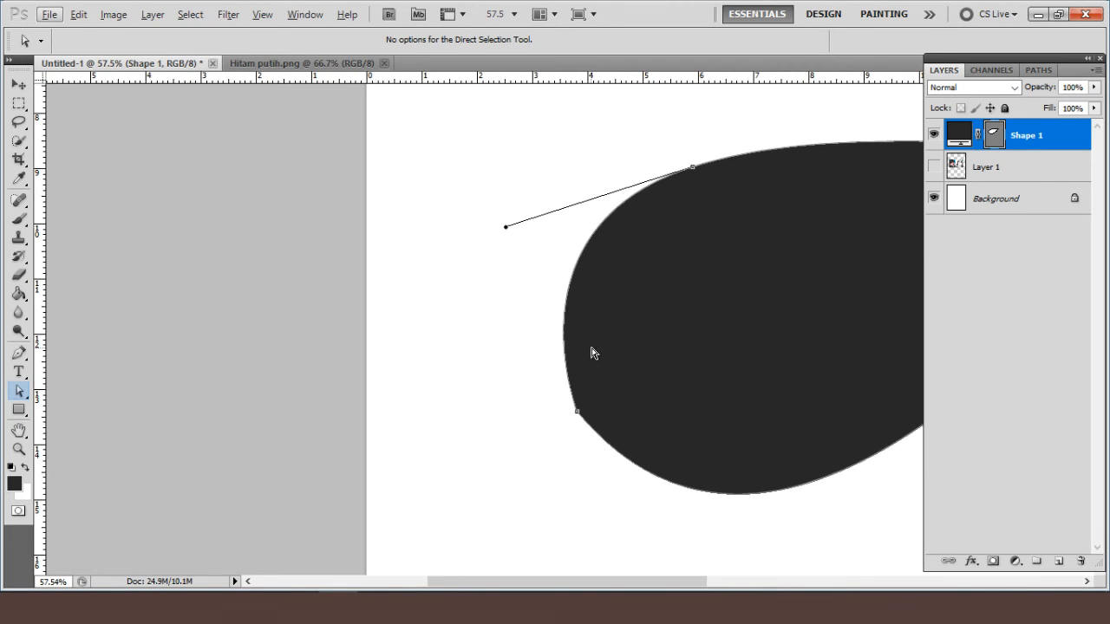
scroll(624, 349, "up", 1)
left_click_drag(632, 347, 478, 278)
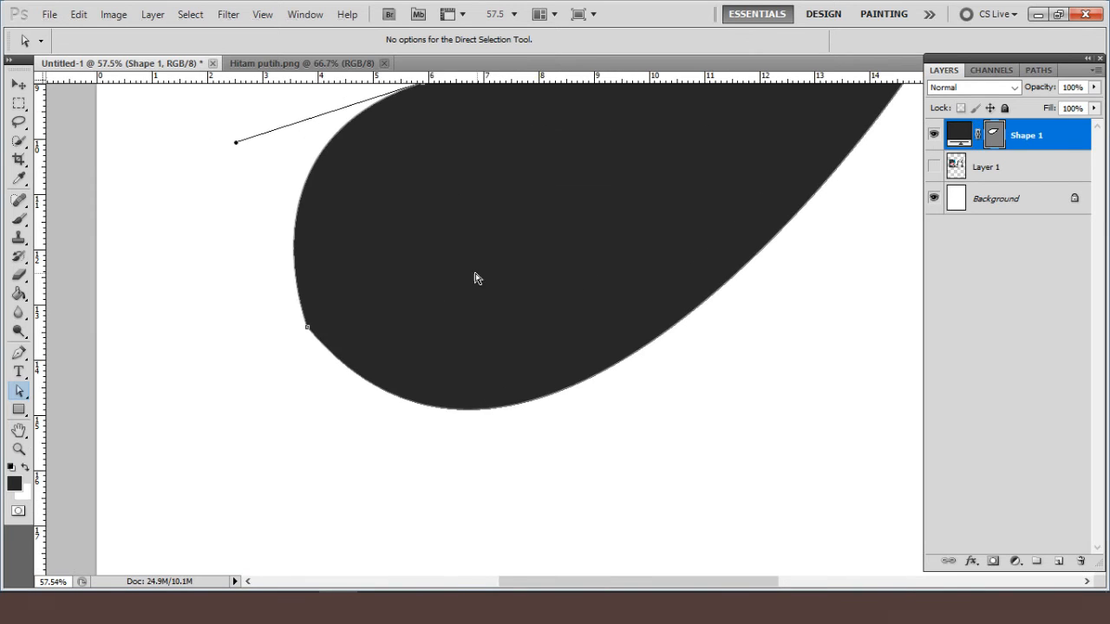
scroll(359, 319, "down", 3)
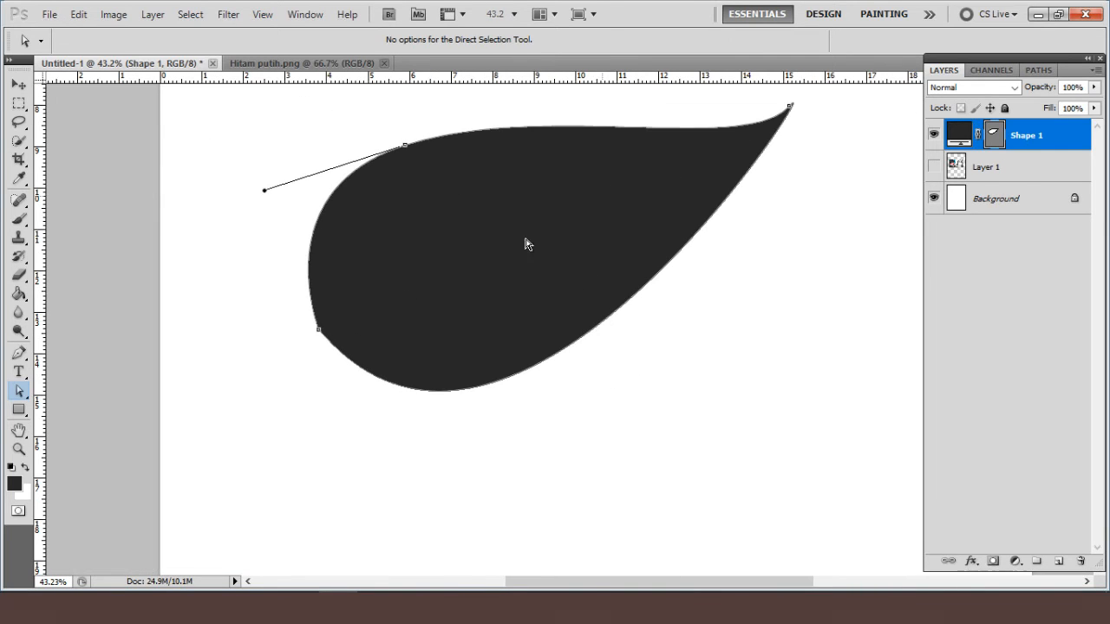
left_click_drag(428, 395, 483, 458)
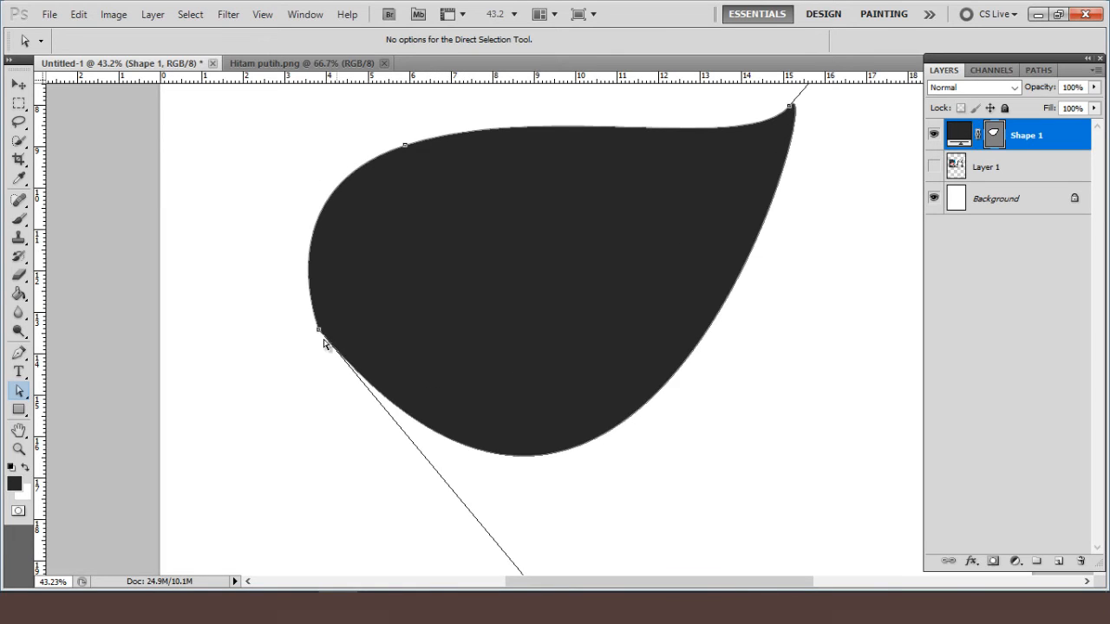
- Shift the shape's lower-left anchor about 2 cm outward and its upper-right tip about 2 cm inward, rounding the tip with its direction handle
left_click_drag(319, 331, 280, 374)
key("ctrl+z")
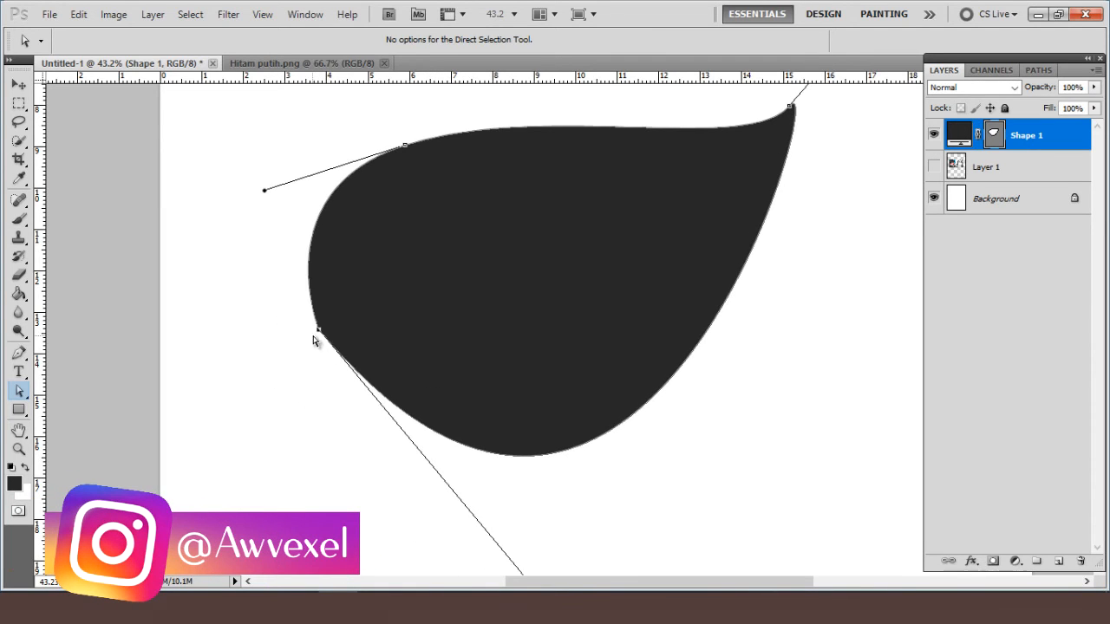
left_click_drag(319, 330, 239, 378)
left_click_drag(790, 111, 706, 107)
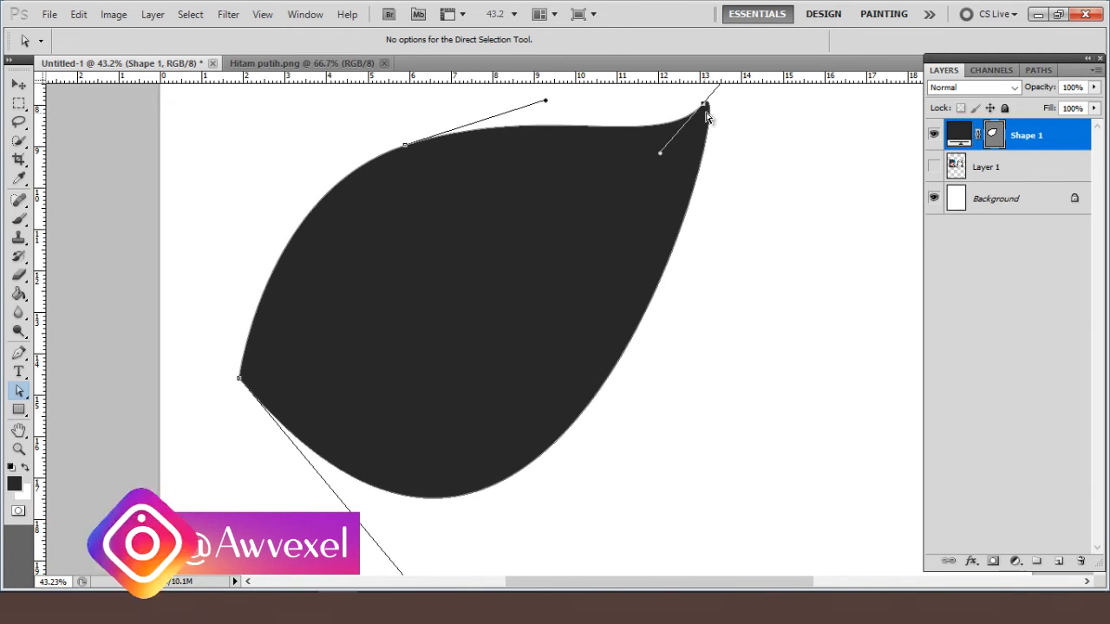
left_click_drag(663, 151, 650, 108)
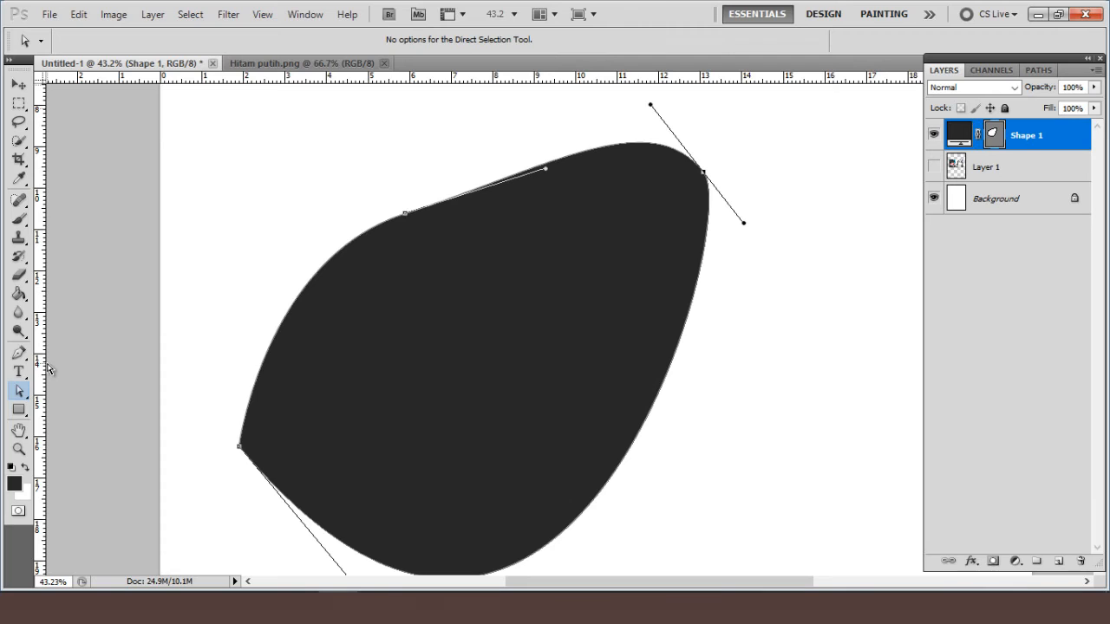
- Move the shape's right anchor down and out to about 17 cm across the page, and lengthen its upper direction handle
scroll(83, 273, "down", 4)
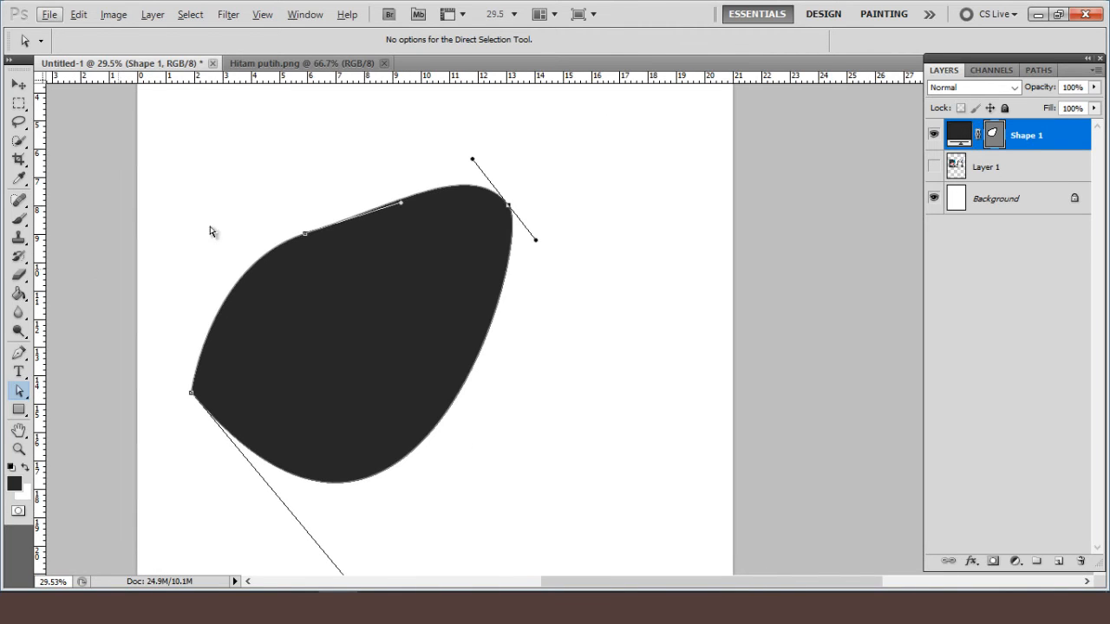
left_click_drag(507, 206, 567, 350)
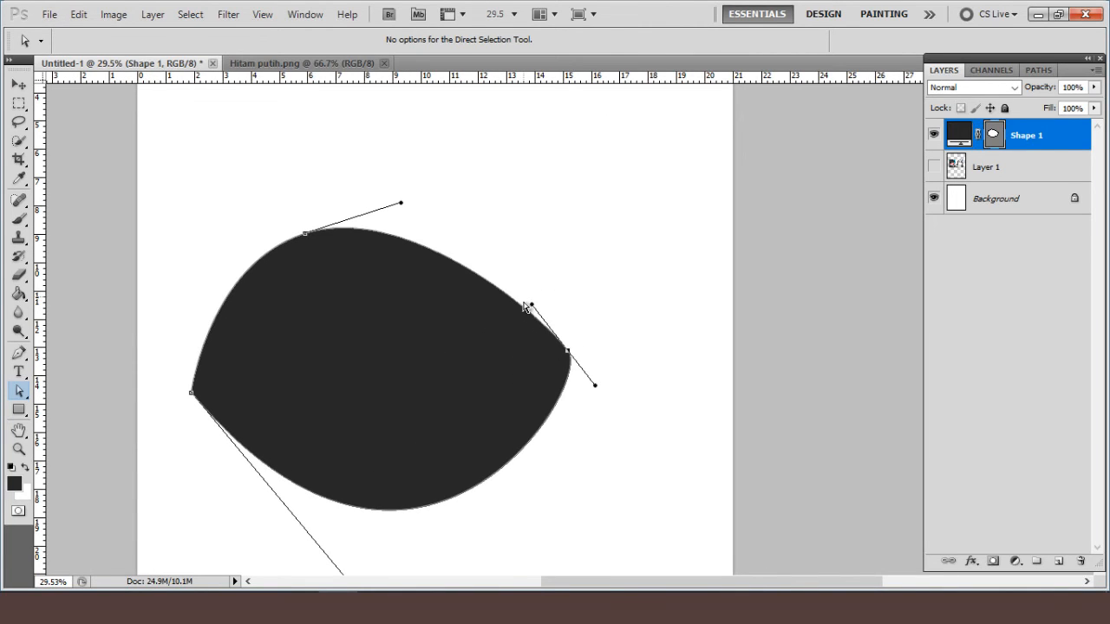
left_click_drag(532, 305, 470, 127)
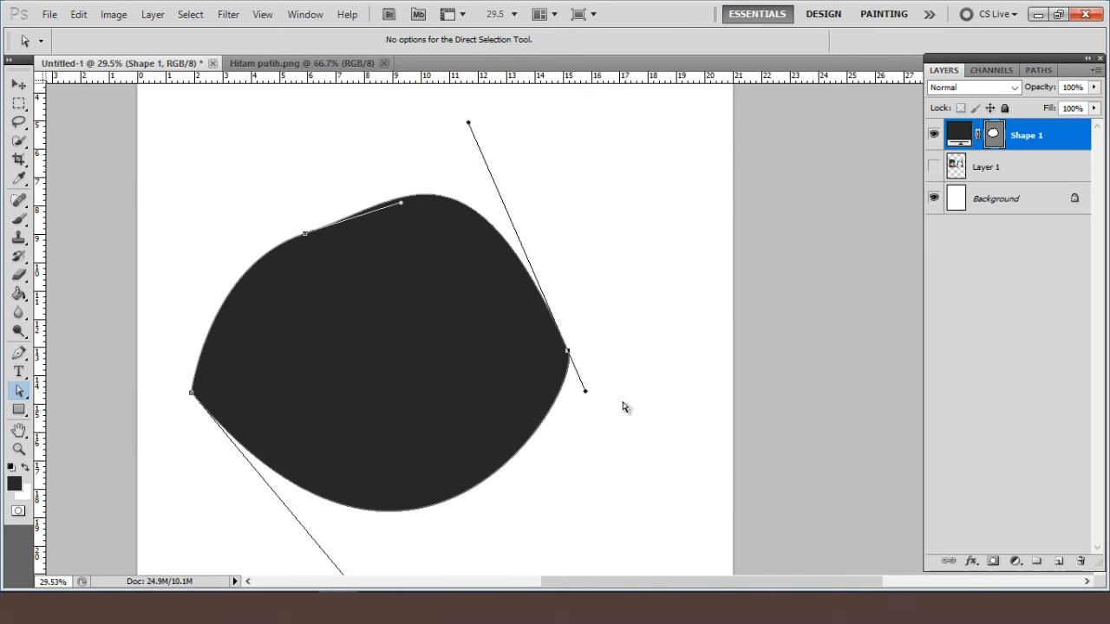
left_click_drag(568, 353, 614, 349)
- Move the shape's upper-left anchor up and outward, and adjust its left direction handle to bulge the left side
left_click(303, 233)
left_click_drag(304, 233, 274, 192)
mouse_move(182, 216)
left_mouse_down()
mouse_move(153, 258)
mouse_move(169, 233)
left_mouse_up()
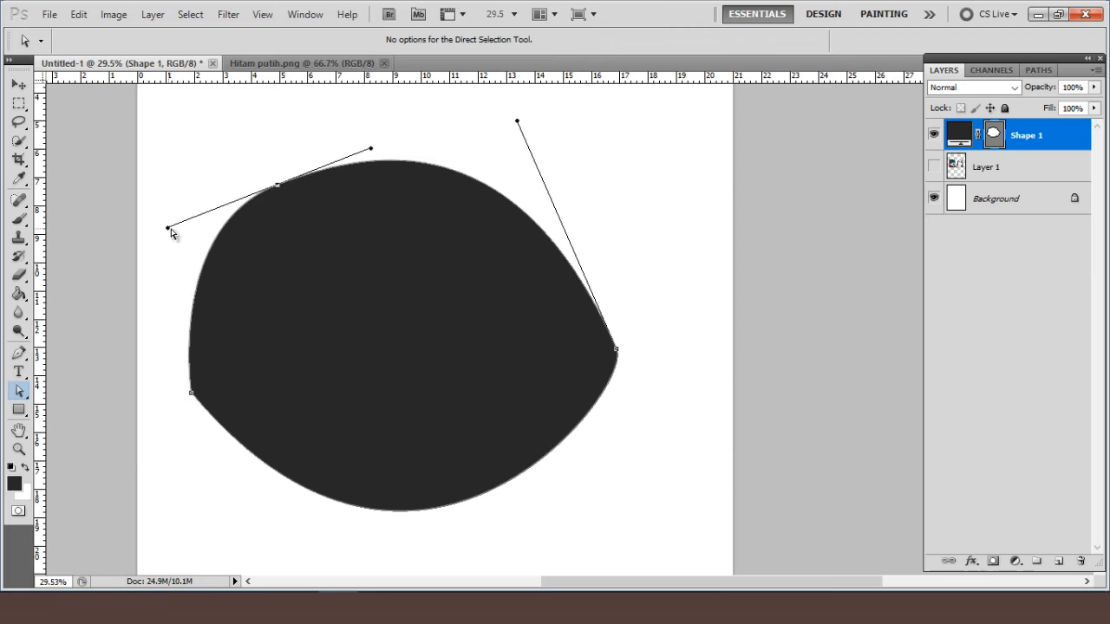
- With the Pen tool, convert the shape's three smooth anchors to corner points, turning it into a straight-sided triangle
left_click(18, 354)
scroll(286, 205, "up", 1)
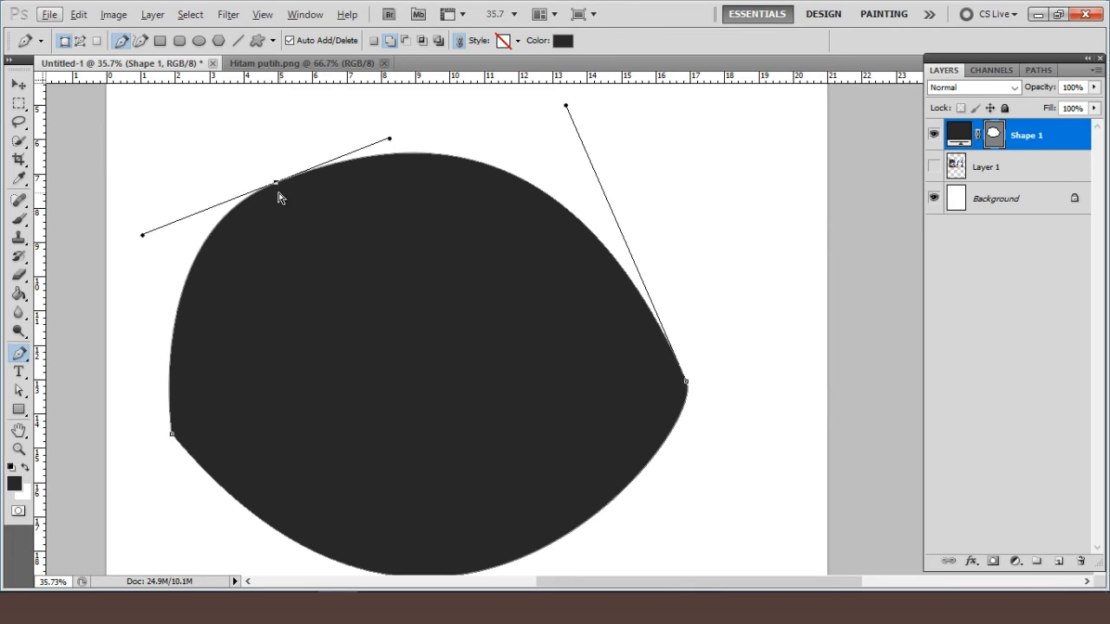
key("alt")
left_click(276, 184, "alt")
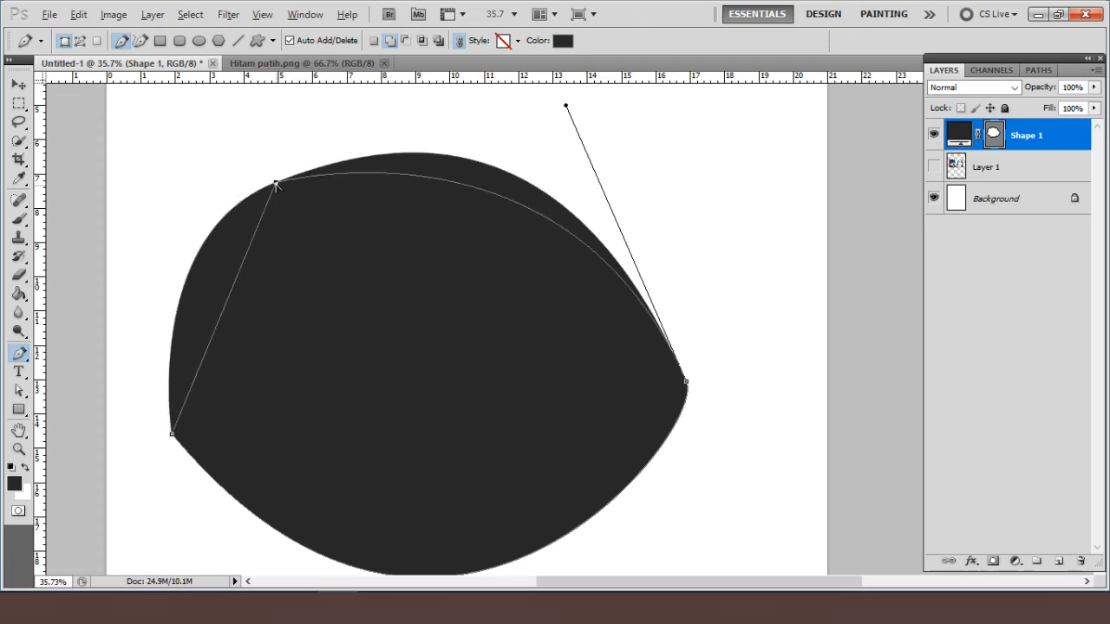
left_click(686, 382, "alt")
scroll(247, 415, "down", 1)
left_click(171, 396, "alt")
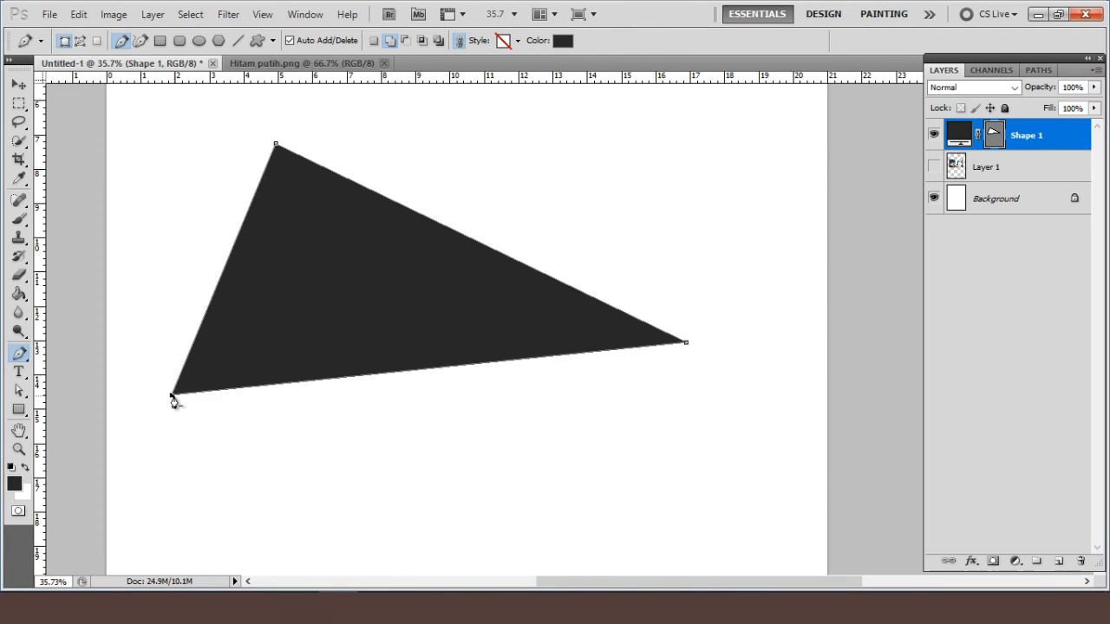
- Preview several preset styles on the triangle and return it to Default Style (None)
scroll(362, 352, "down", 1)
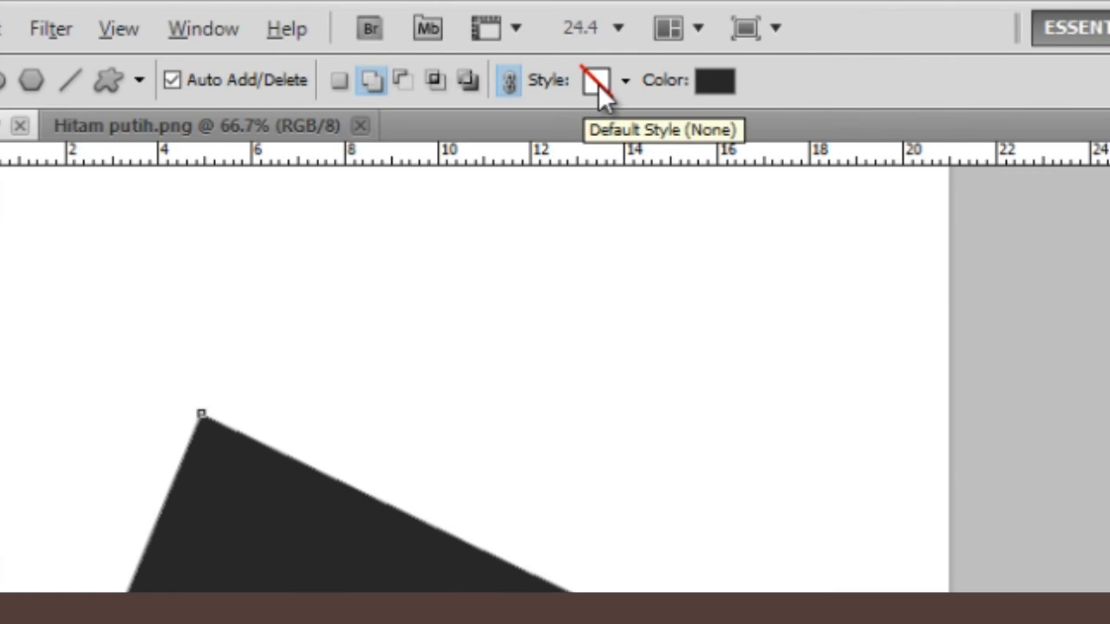
left_click(503, 42)
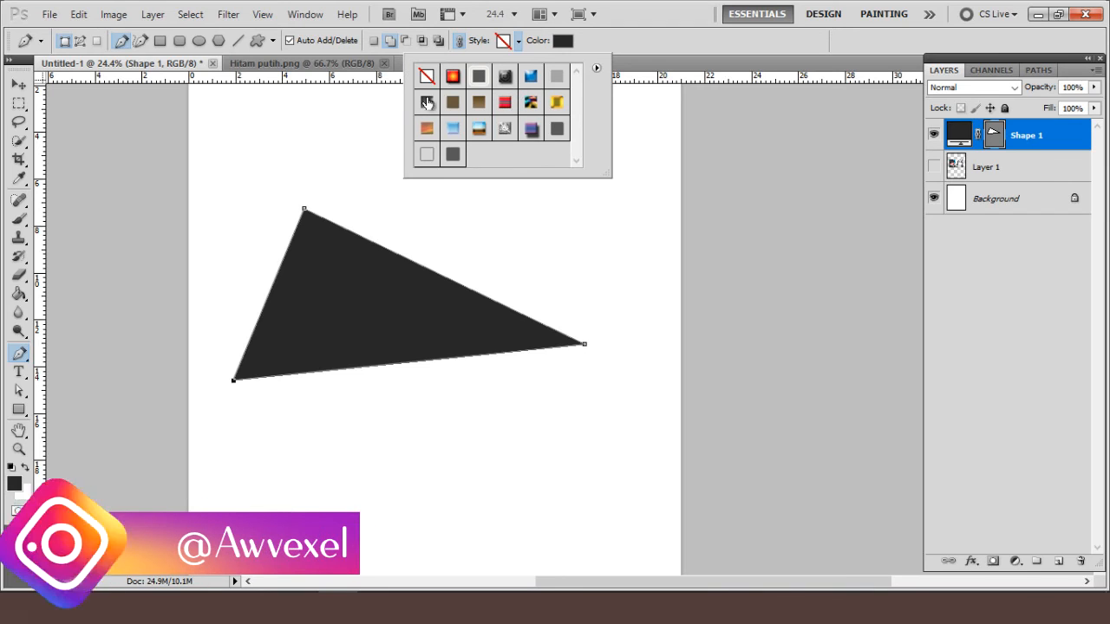
left_click(427, 102)
left_click(453, 102)
left_click(531, 128)
left_click(479, 128)
left_click(446, 130)
left_click(427, 130)
left_click(427, 78)
- Delete the stray Shape 2 layer
left_click(632, 99)
left_click(499, 43)
left_click(501, 44)
left_click(501, 45)
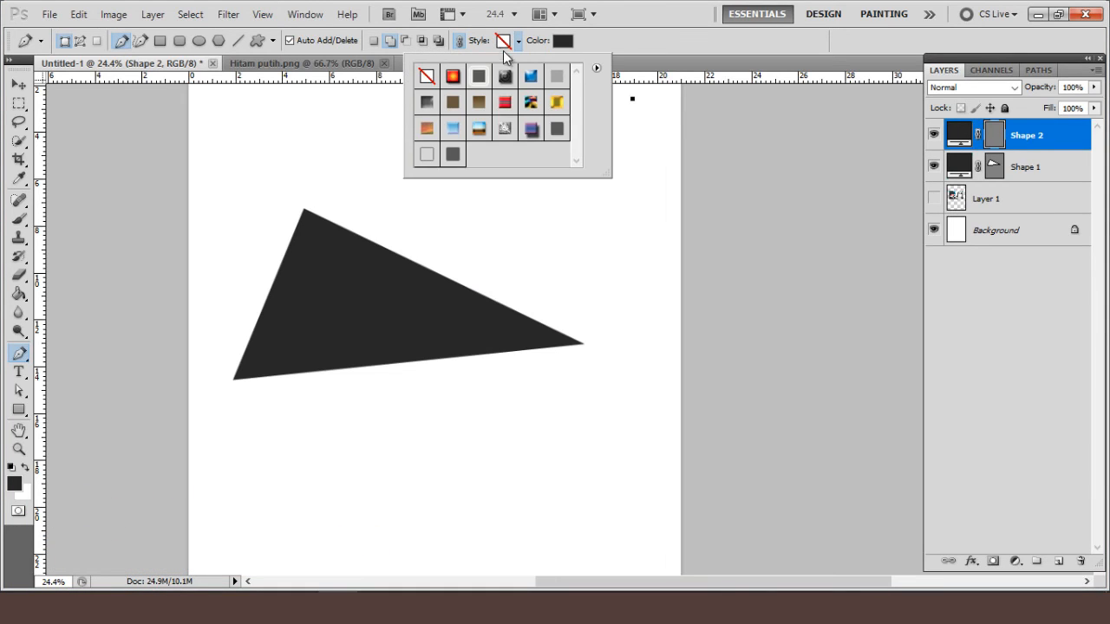
key("Delete")
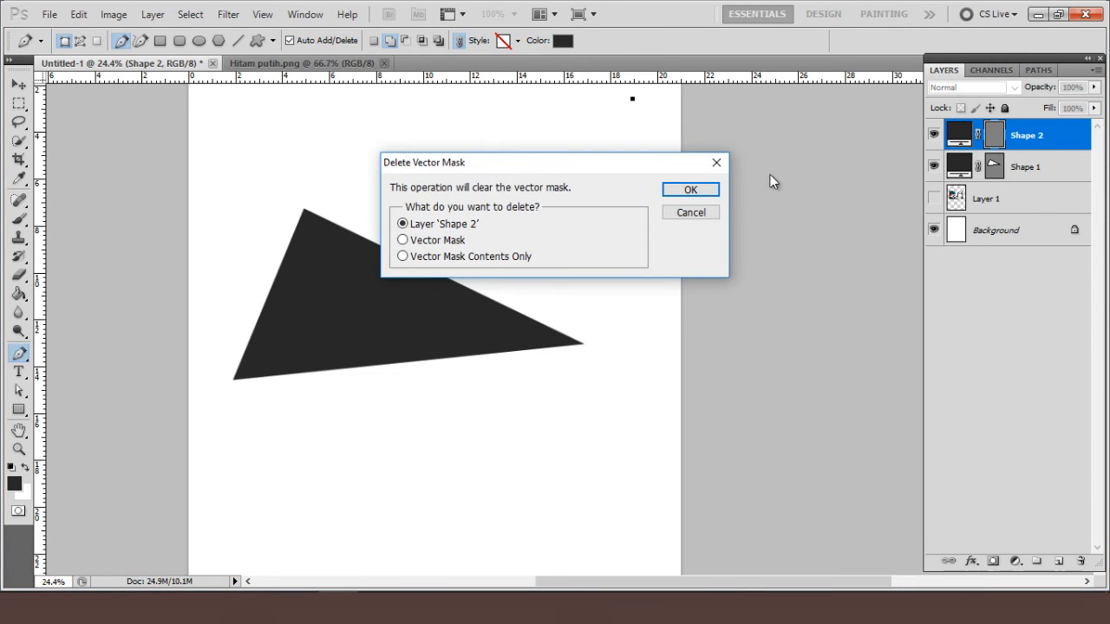
left_click(718, 193)
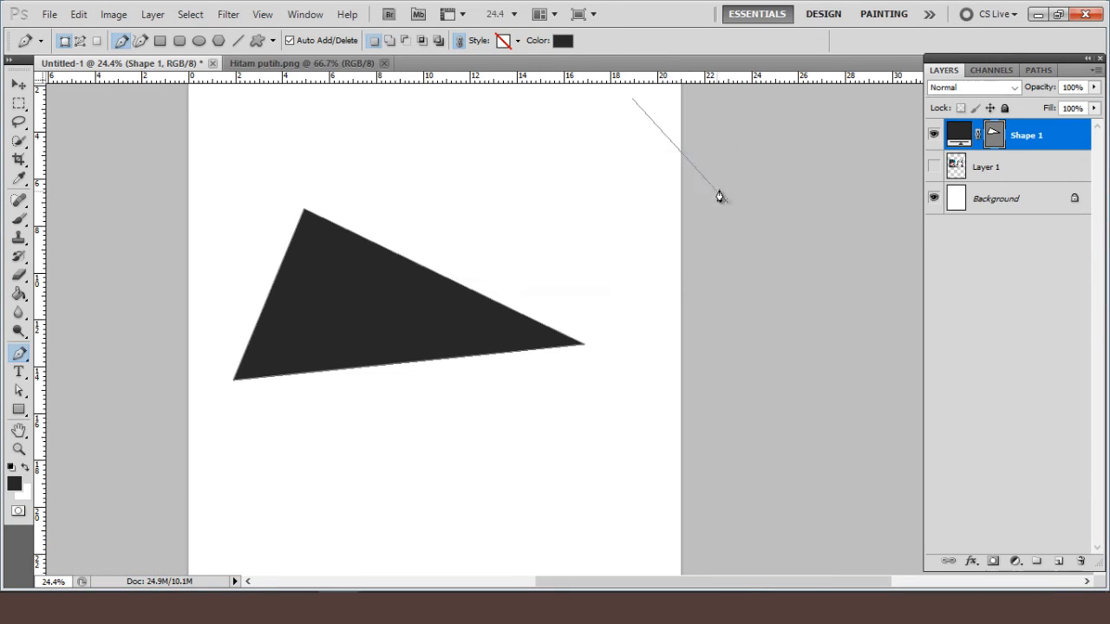
- Open the Layer Style dialog for Shape 1 and preview Satin, Color Overlay, Gradient Overlay and Pattern Overlay, turning each off again
double_click(1055, 141)
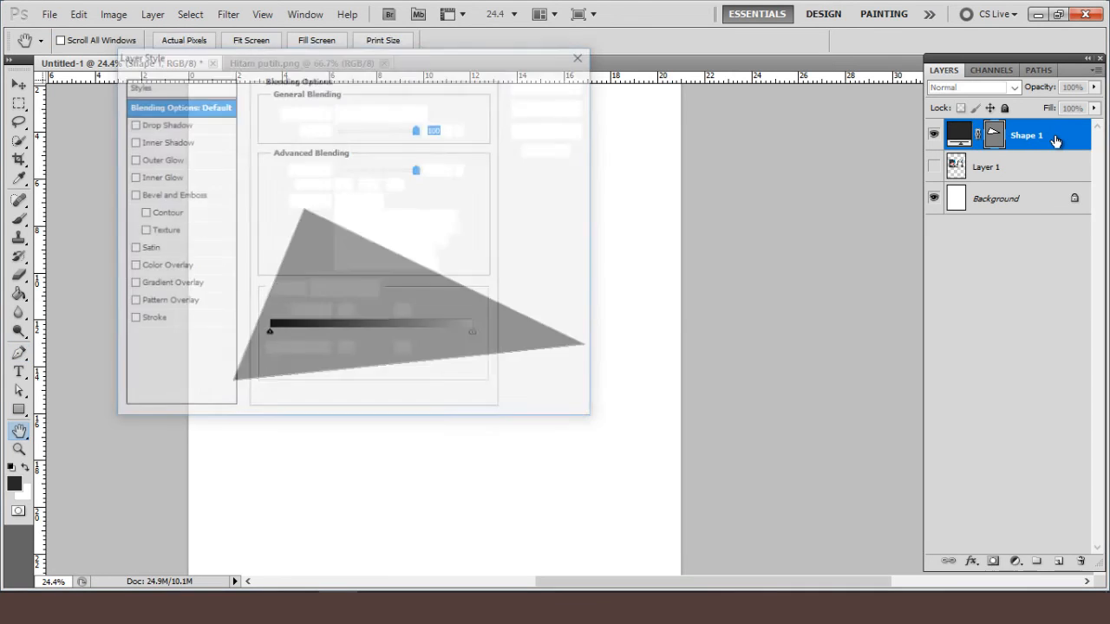
left_click_drag(385, 56, 876, 80)
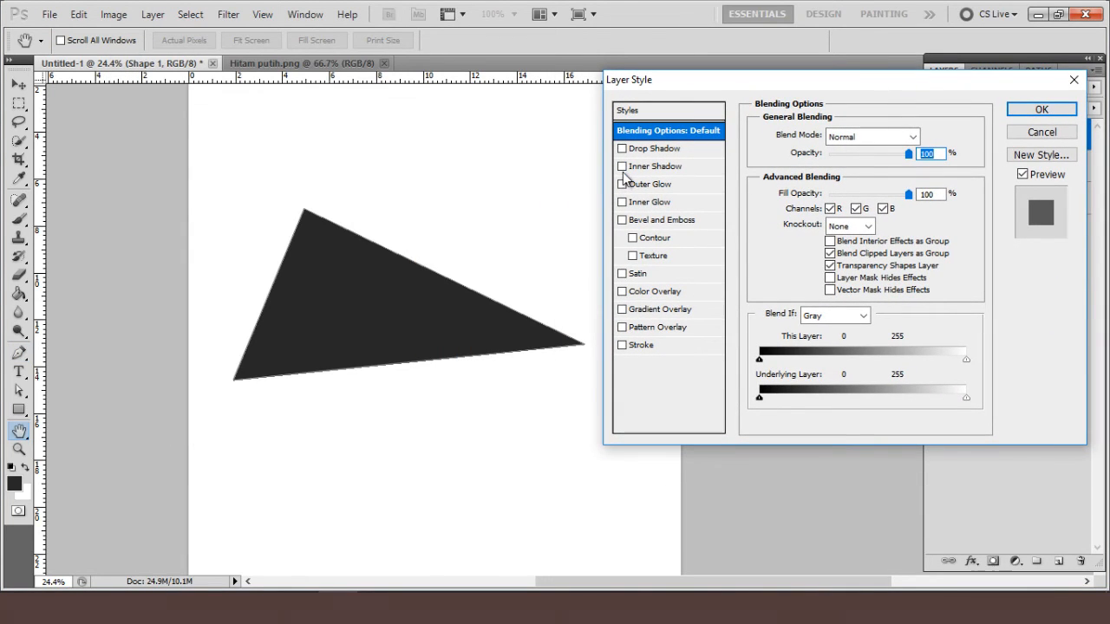
left_click(622, 273)
left_click(622, 274)
left_click(623, 291)
left_click(622, 291)
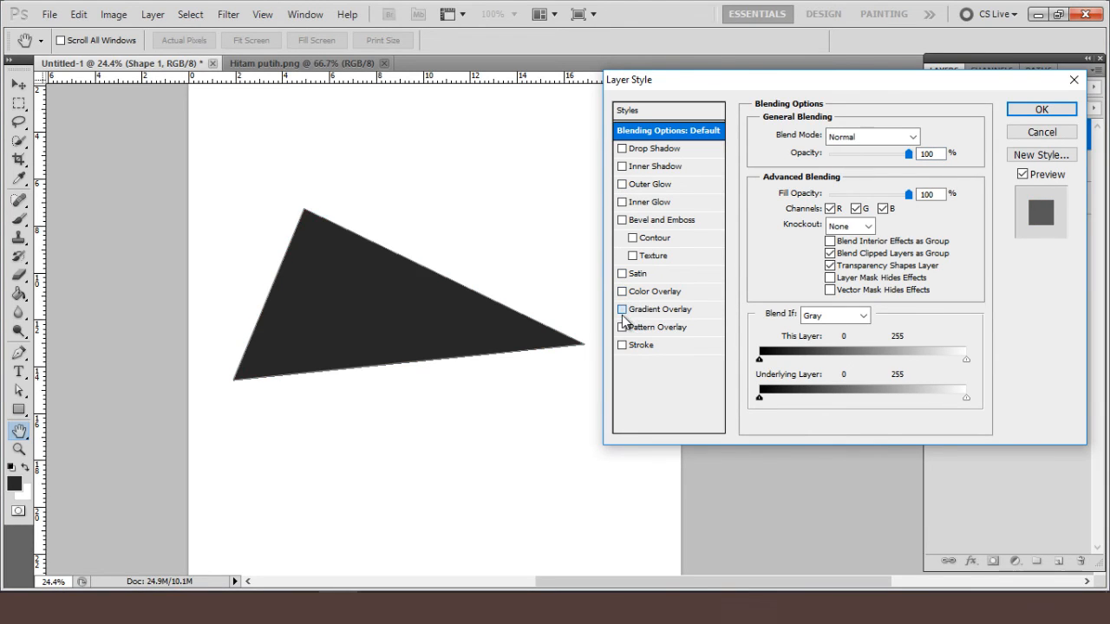
left_click(622, 310)
left_click(622, 309)
left_click(622, 327)
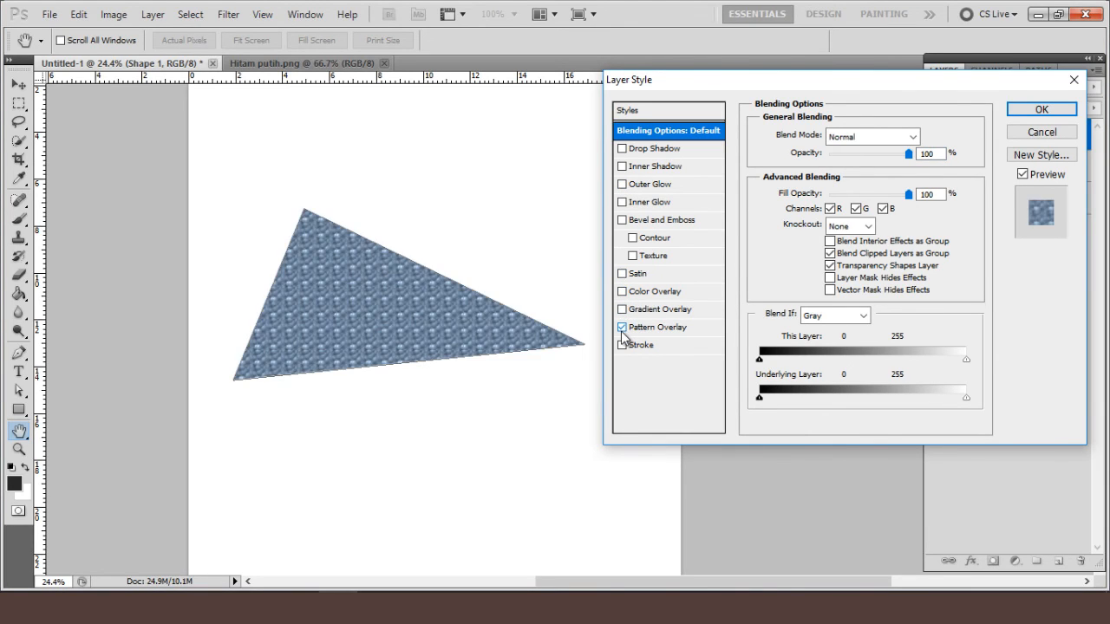
left_click(622, 328)
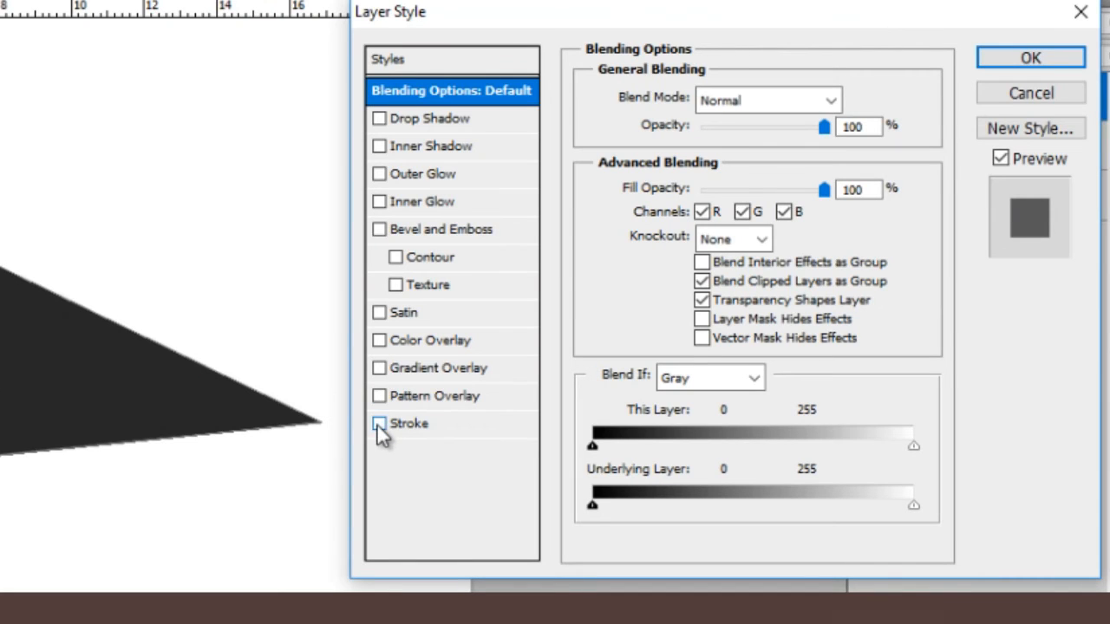
- Add a thick black Stroke effect around the triangle on Shape 1
left_click(379, 425)
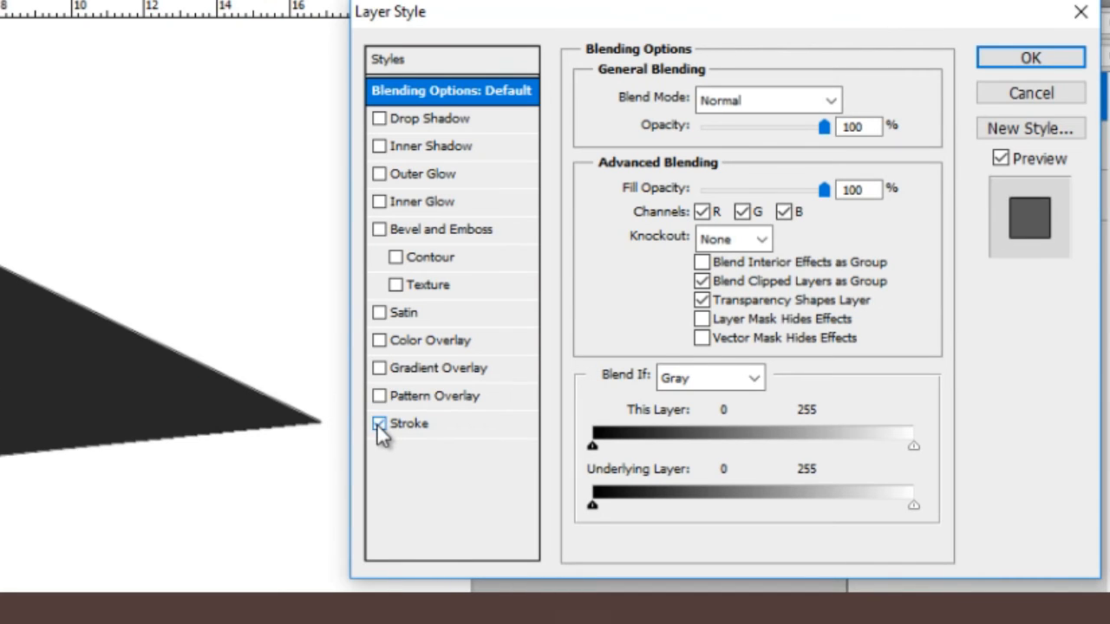
left_click(442, 426)
left_click_drag(669, 93, 703, 103)
left_click(1039, 66)
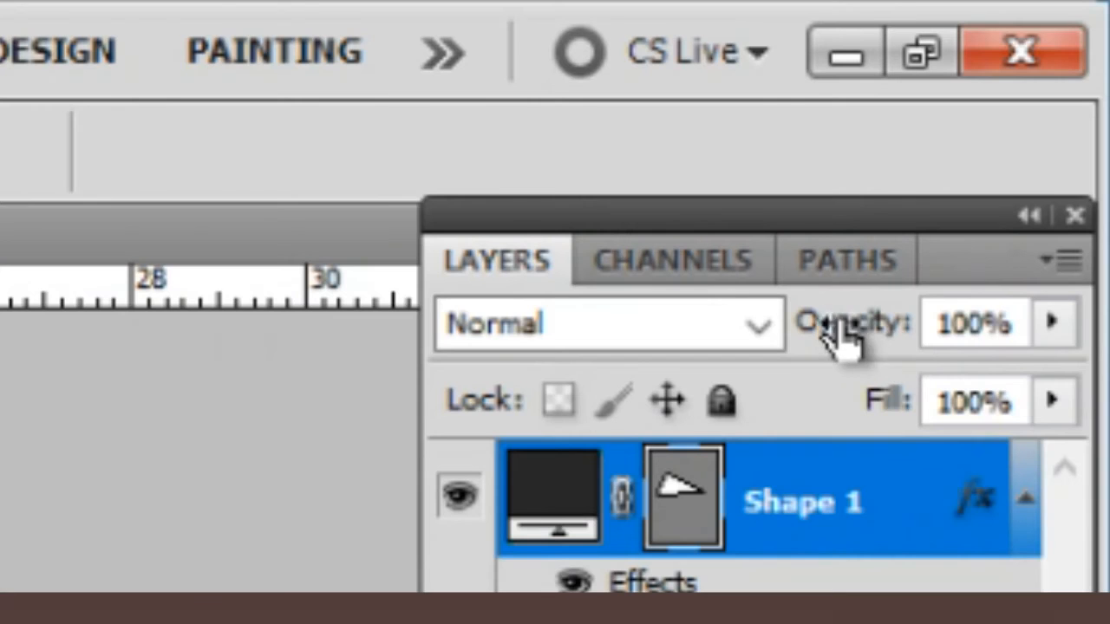
- Test Shape 1 with its Fill at 0%, switching the Stroke effect off and on
left_click(1057, 402)
mouse_move(1074, 128)
left_mouse_down()
mouse_move(1018, 130)
mouse_move(1084, 130)
mouse_move(1025, 130)
left_mouse_up()
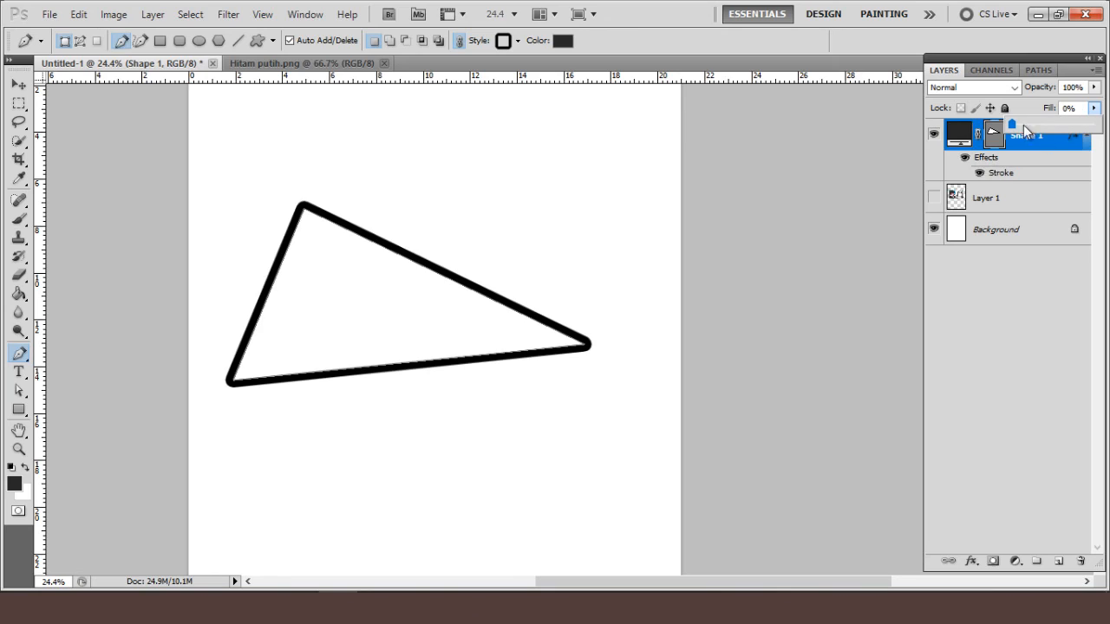
left_click(979, 173)
left_click(979, 173)
left_click(1094, 108)
left_click_drag(1042, 125, 1002, 108)
- Test Shape 1 with its Opacity at 0% and restore it to 100%
left_click(1093, 88)
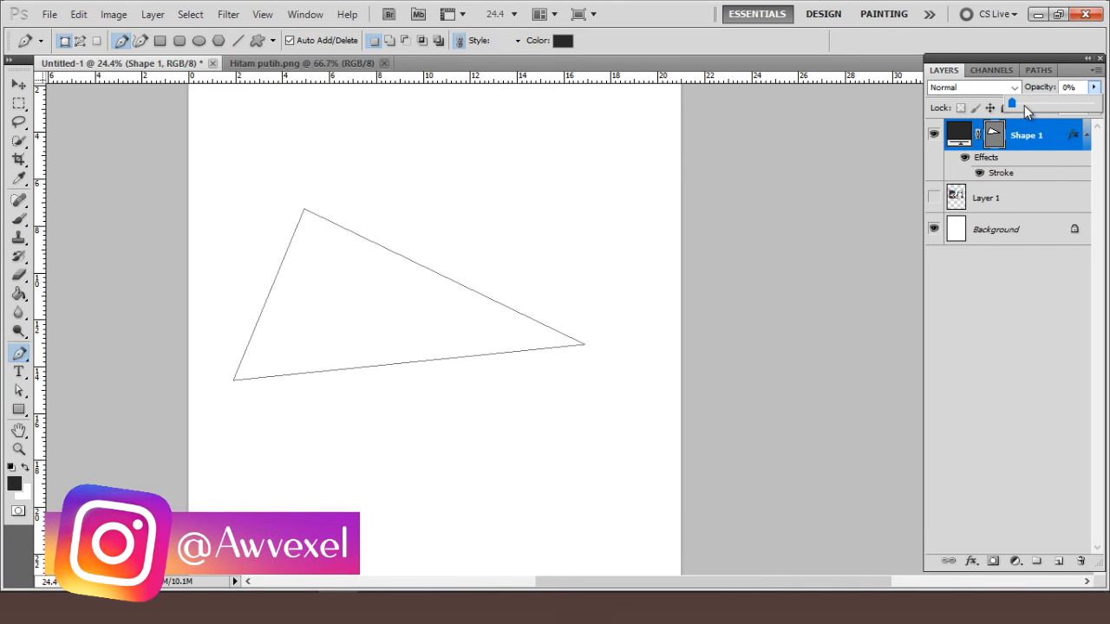
mouse_move(1106, 104)
left_mouse_down()
mouse_move(1004, 110)
mouse_move(1101, 113)
left_mouse_up()
left_click(1061, 262)
left_click(1061, 262)
left_click(1036, 143)
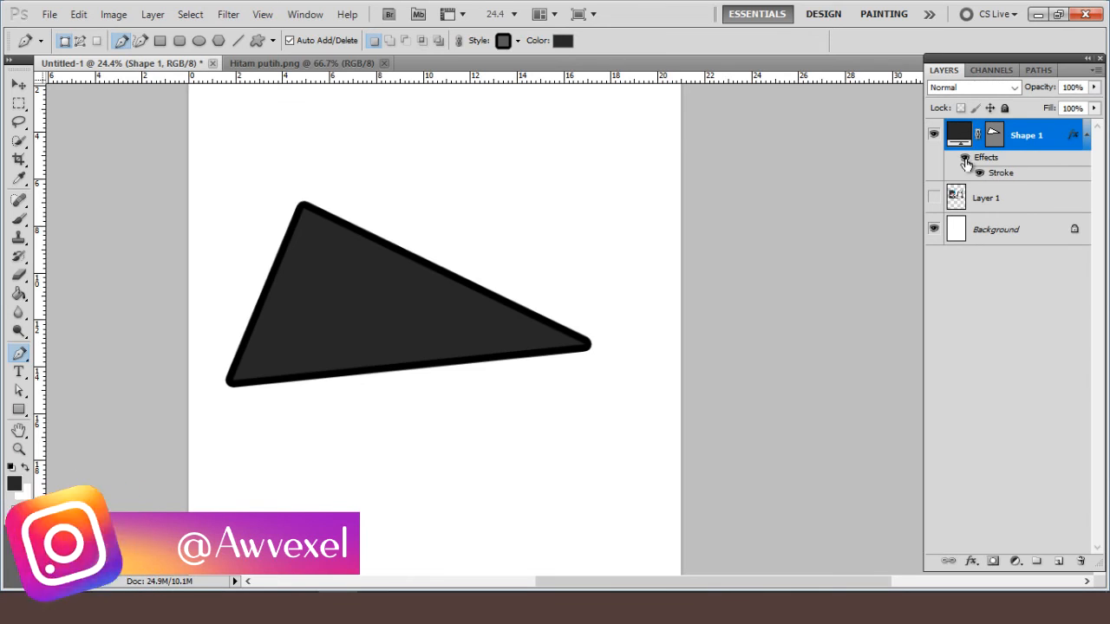
- Switch the Stroke effect's visibility off and on, and select Layer 1
left_click(979, 174)
left_click(979, 173)
left_click(1004, 227)
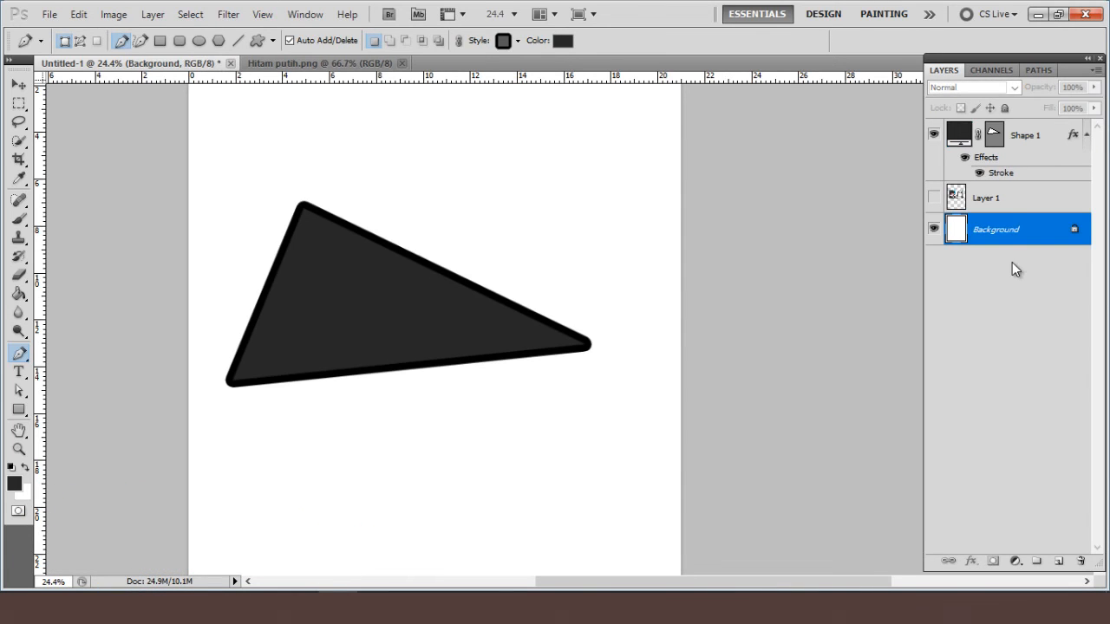
left_click(1004, 202)
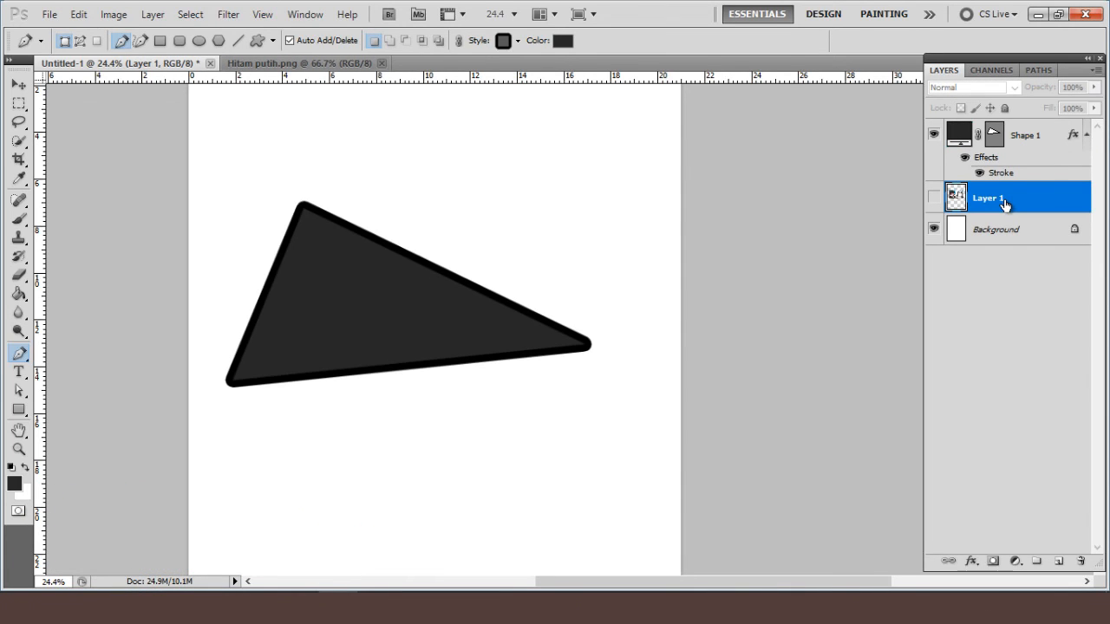